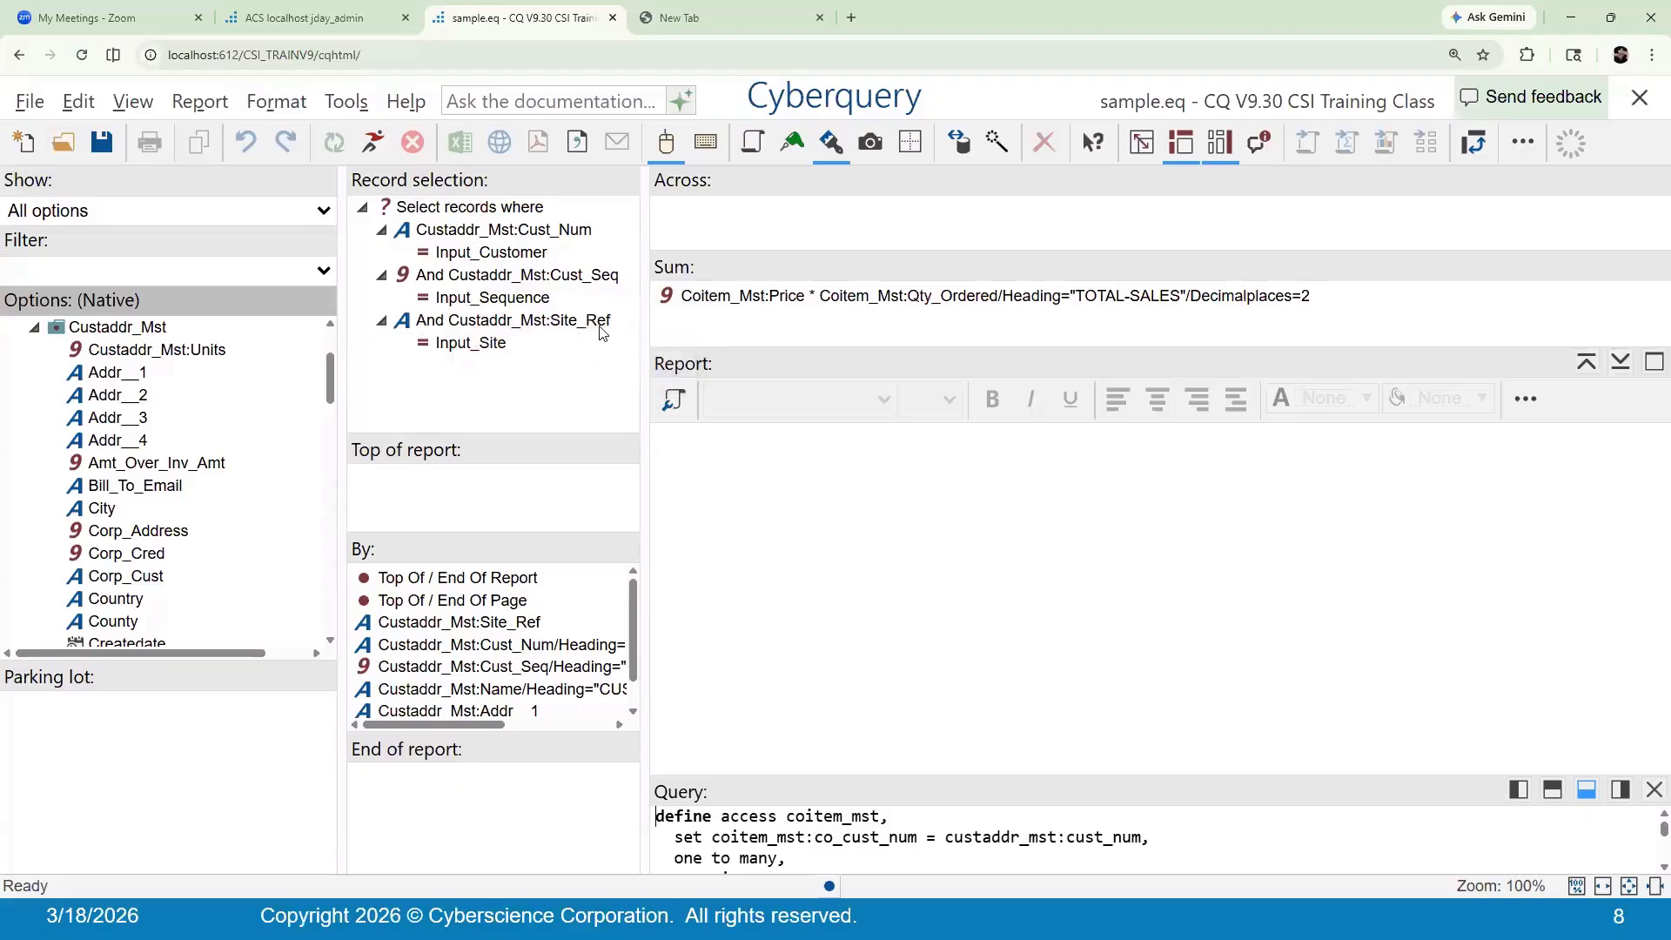
Run the sample.eq query to bring up its parameters and display the available values for Site
mouse_move(468, 353)
click(373, 141)
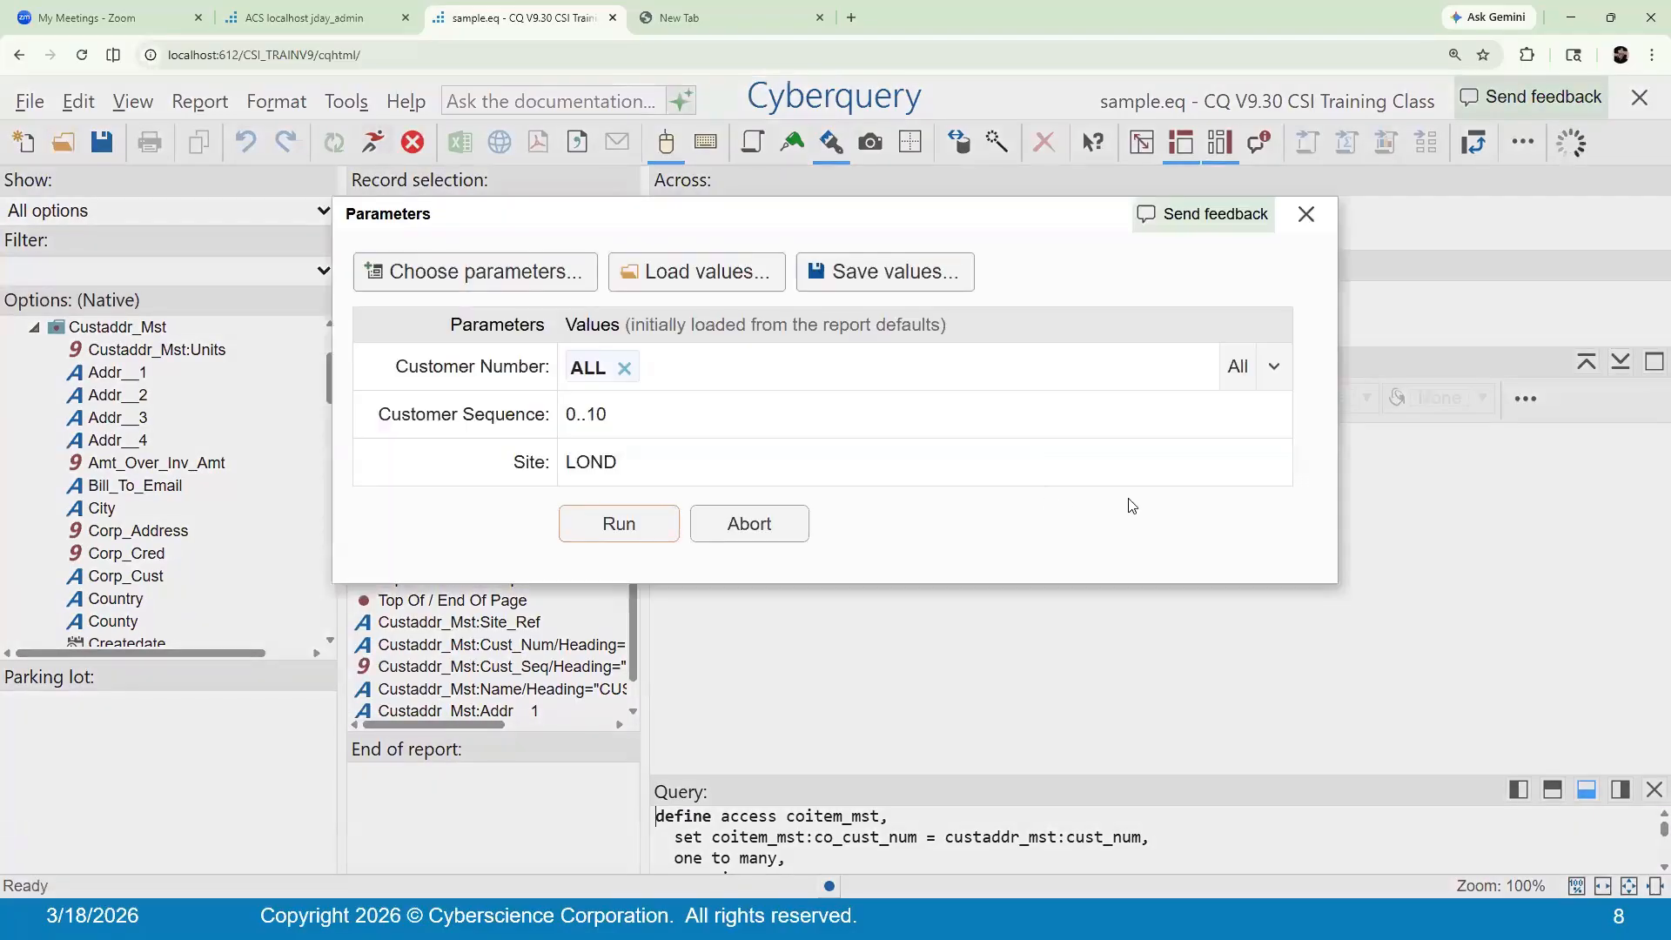
click(1240, 467)
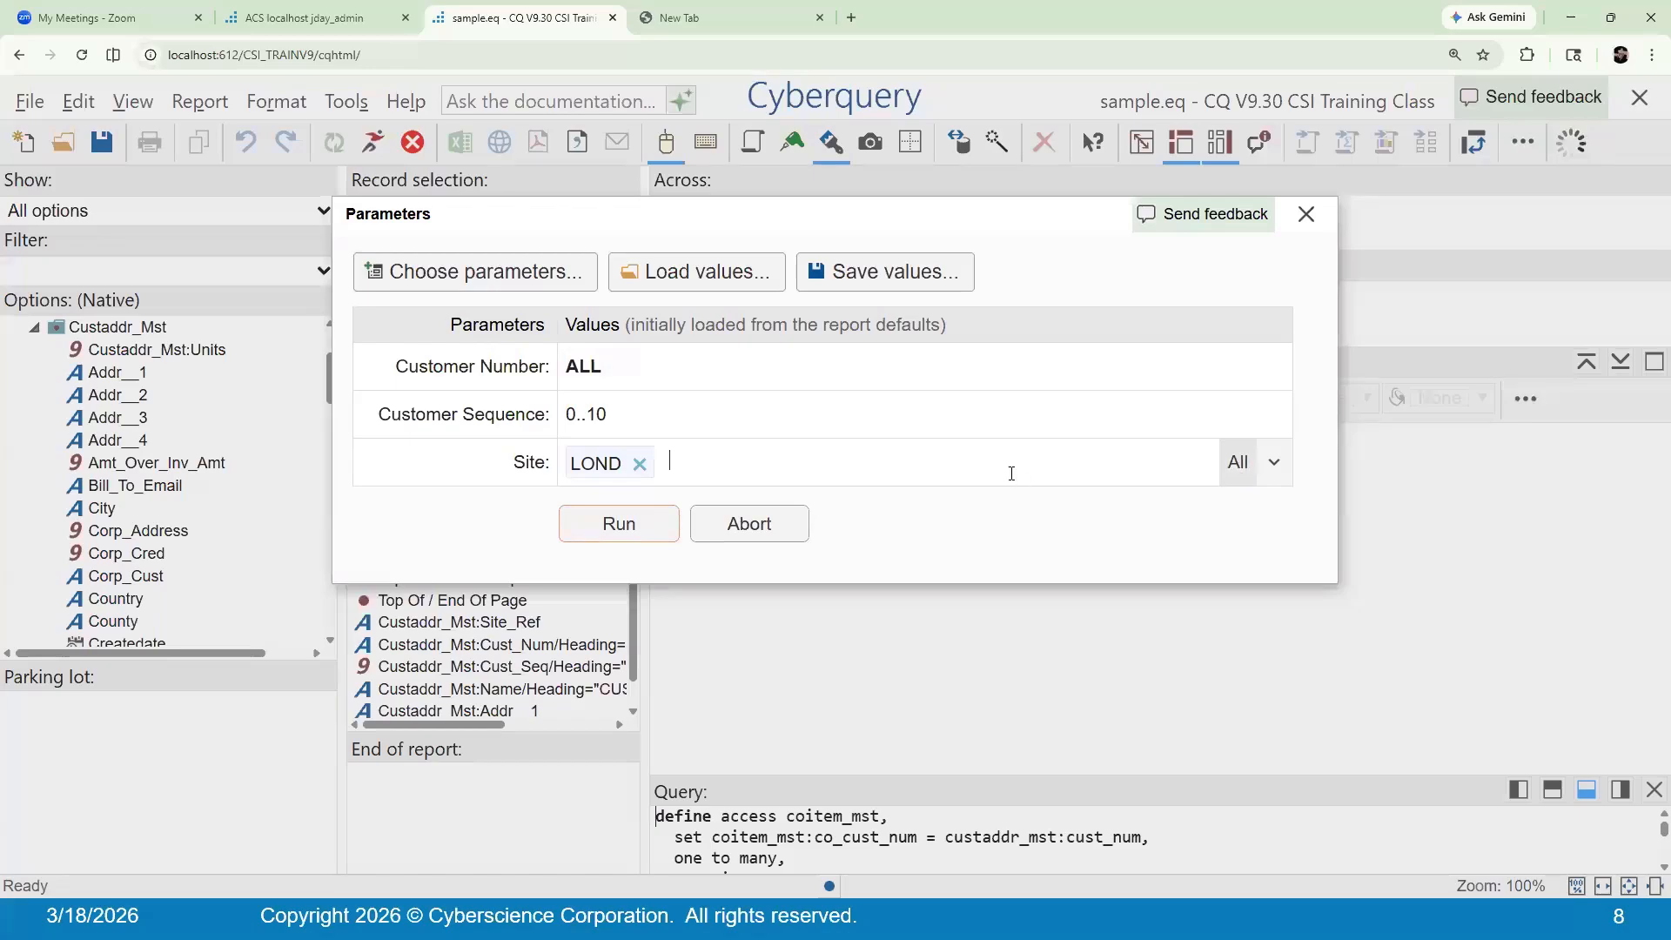
click(1275, 464)
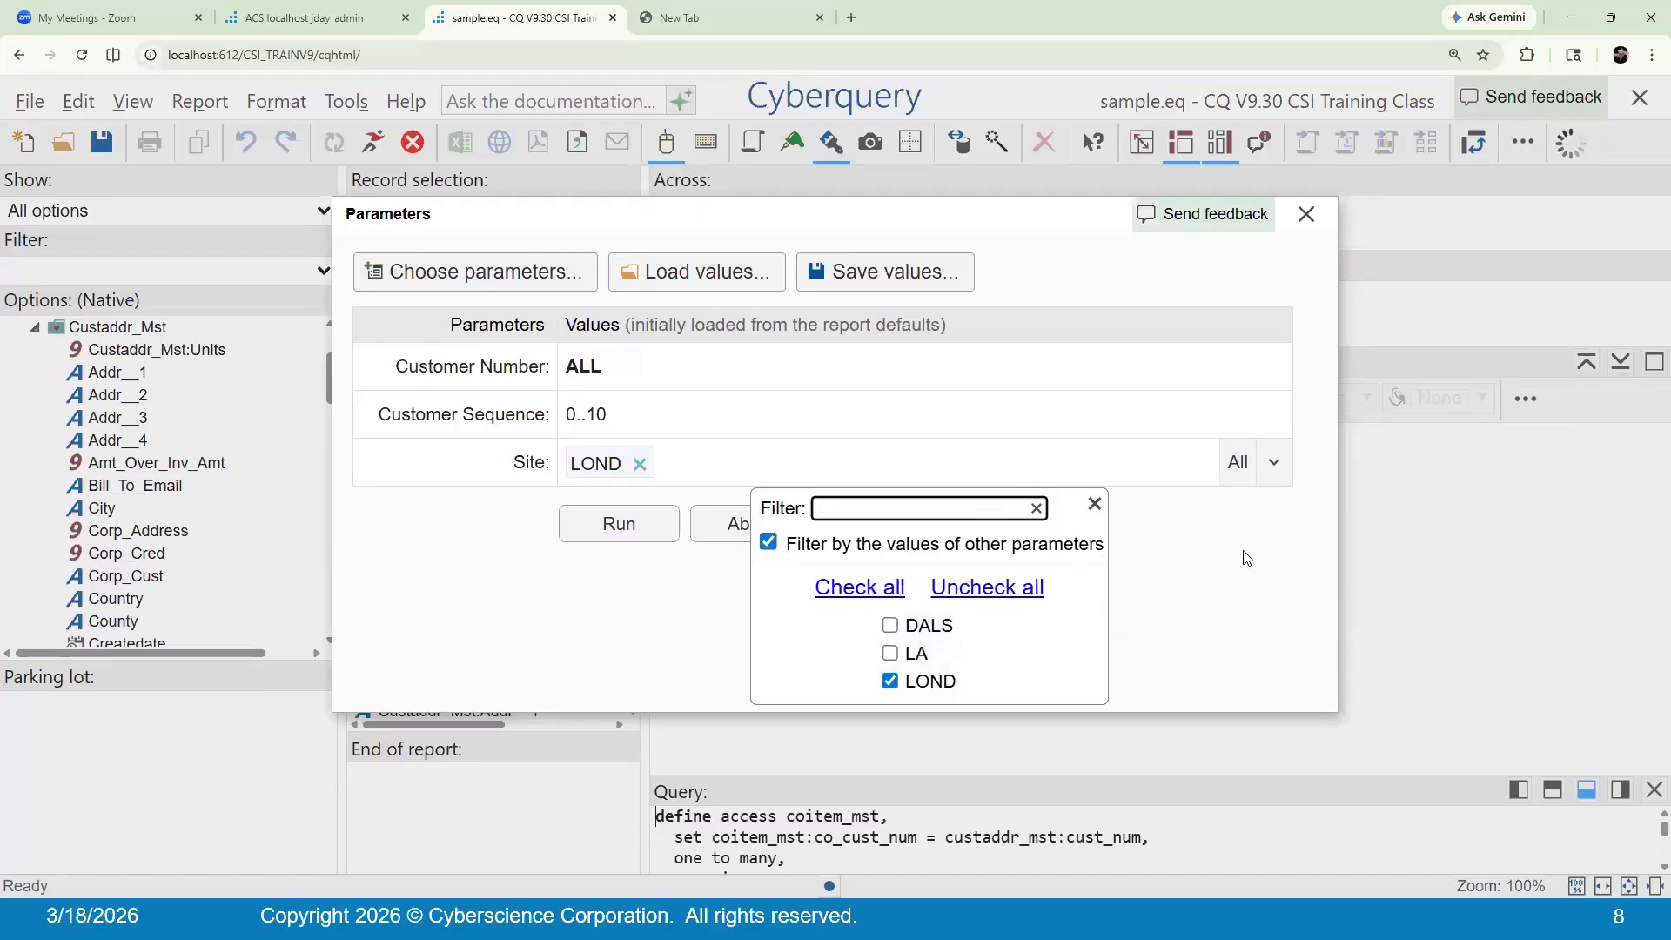
Add the values 0, 11 and 6 to the Customer Sequence parameter from its value list
click(1046, 412)
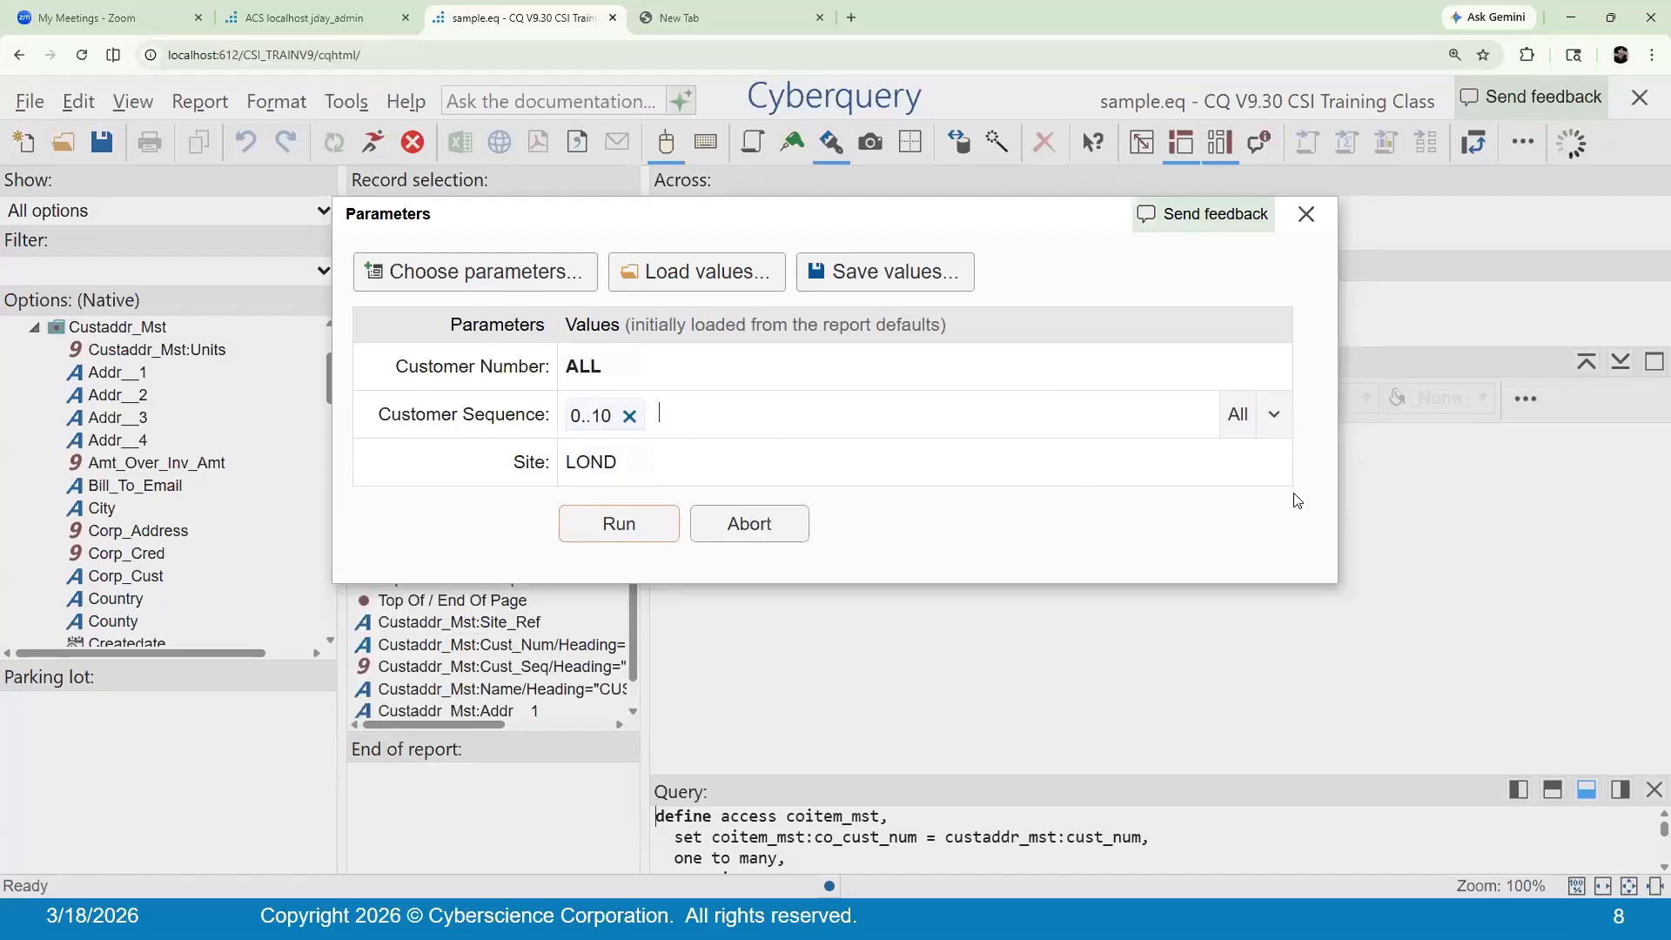
click(1270, 429)
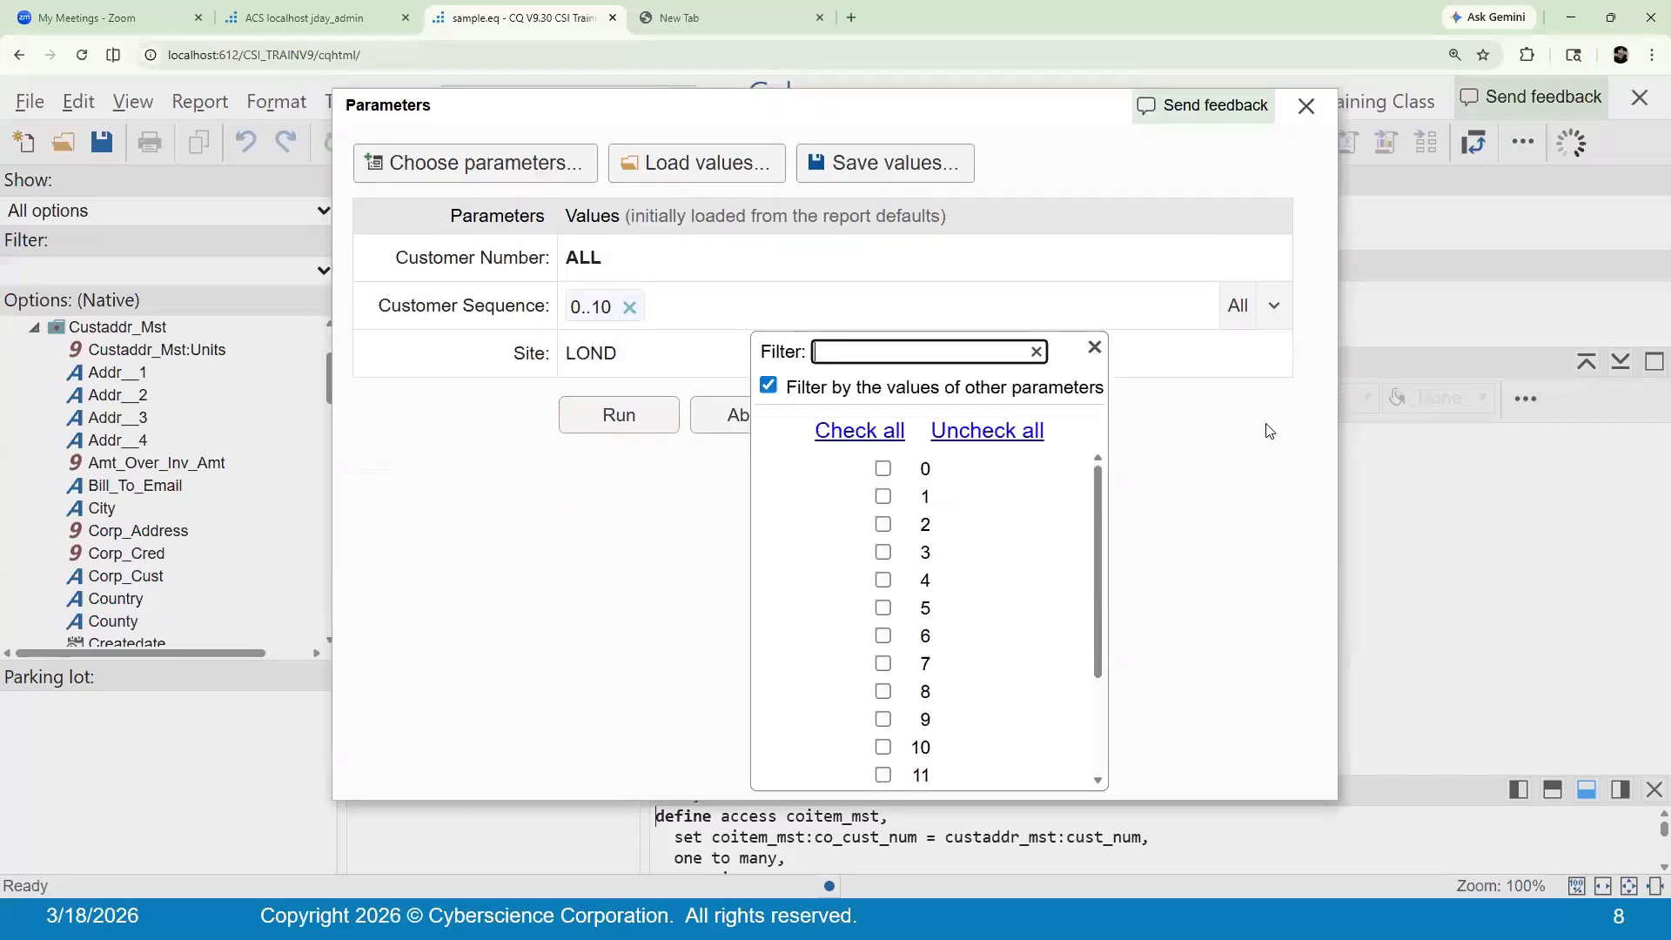
click(884, 470)
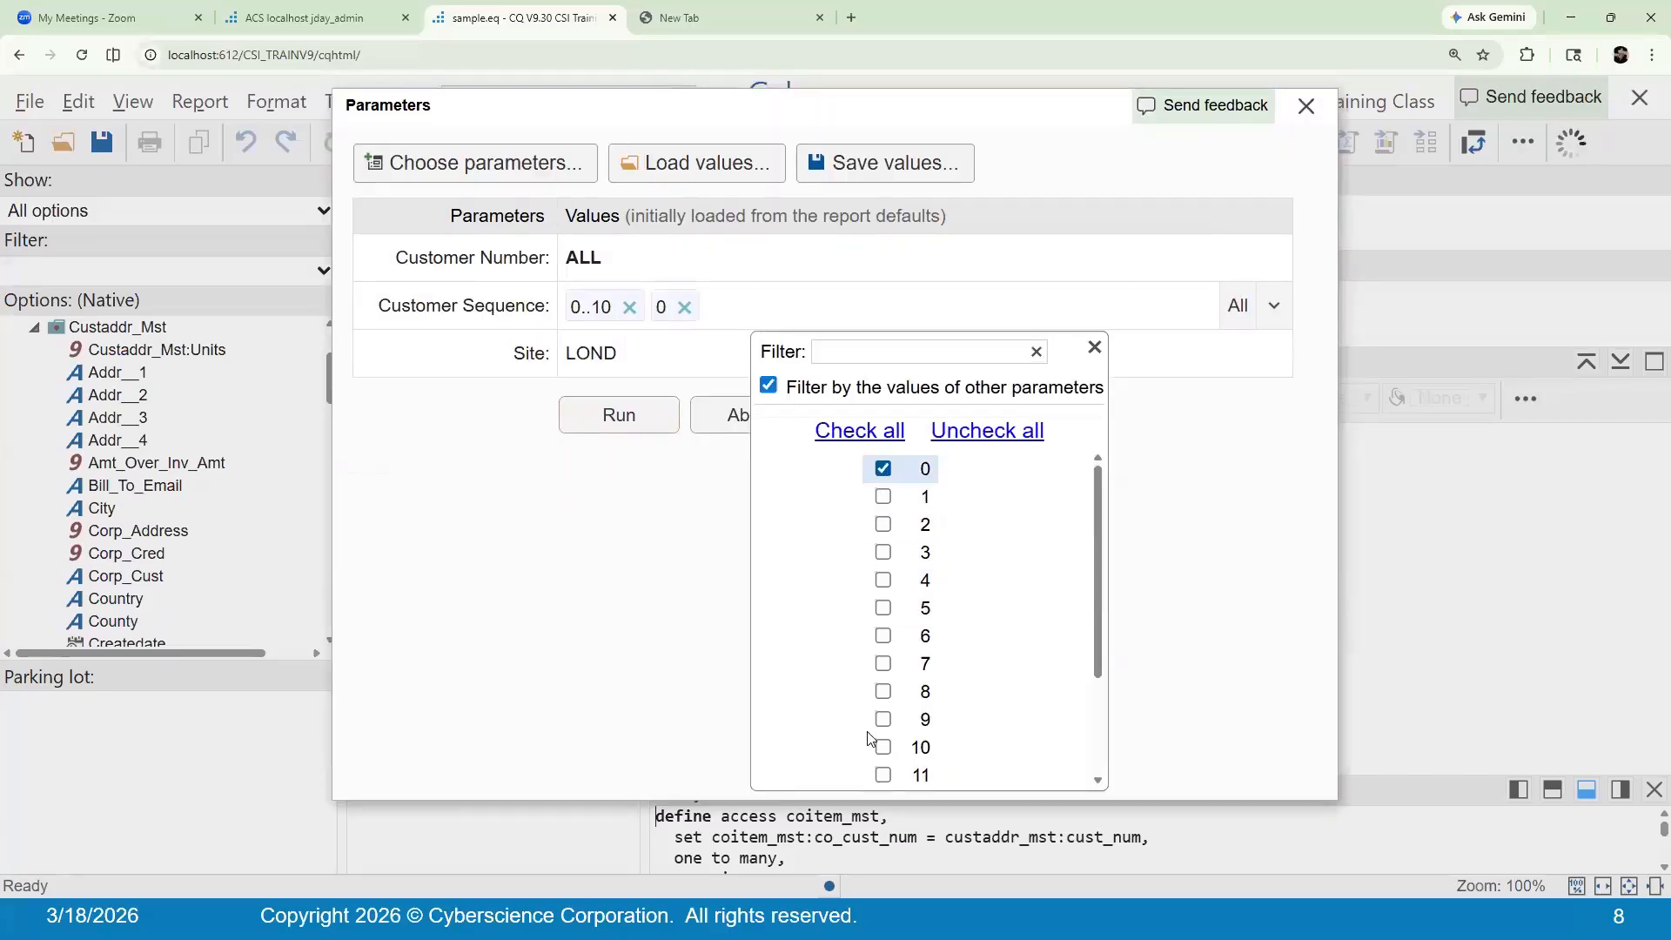
click(883, 775)
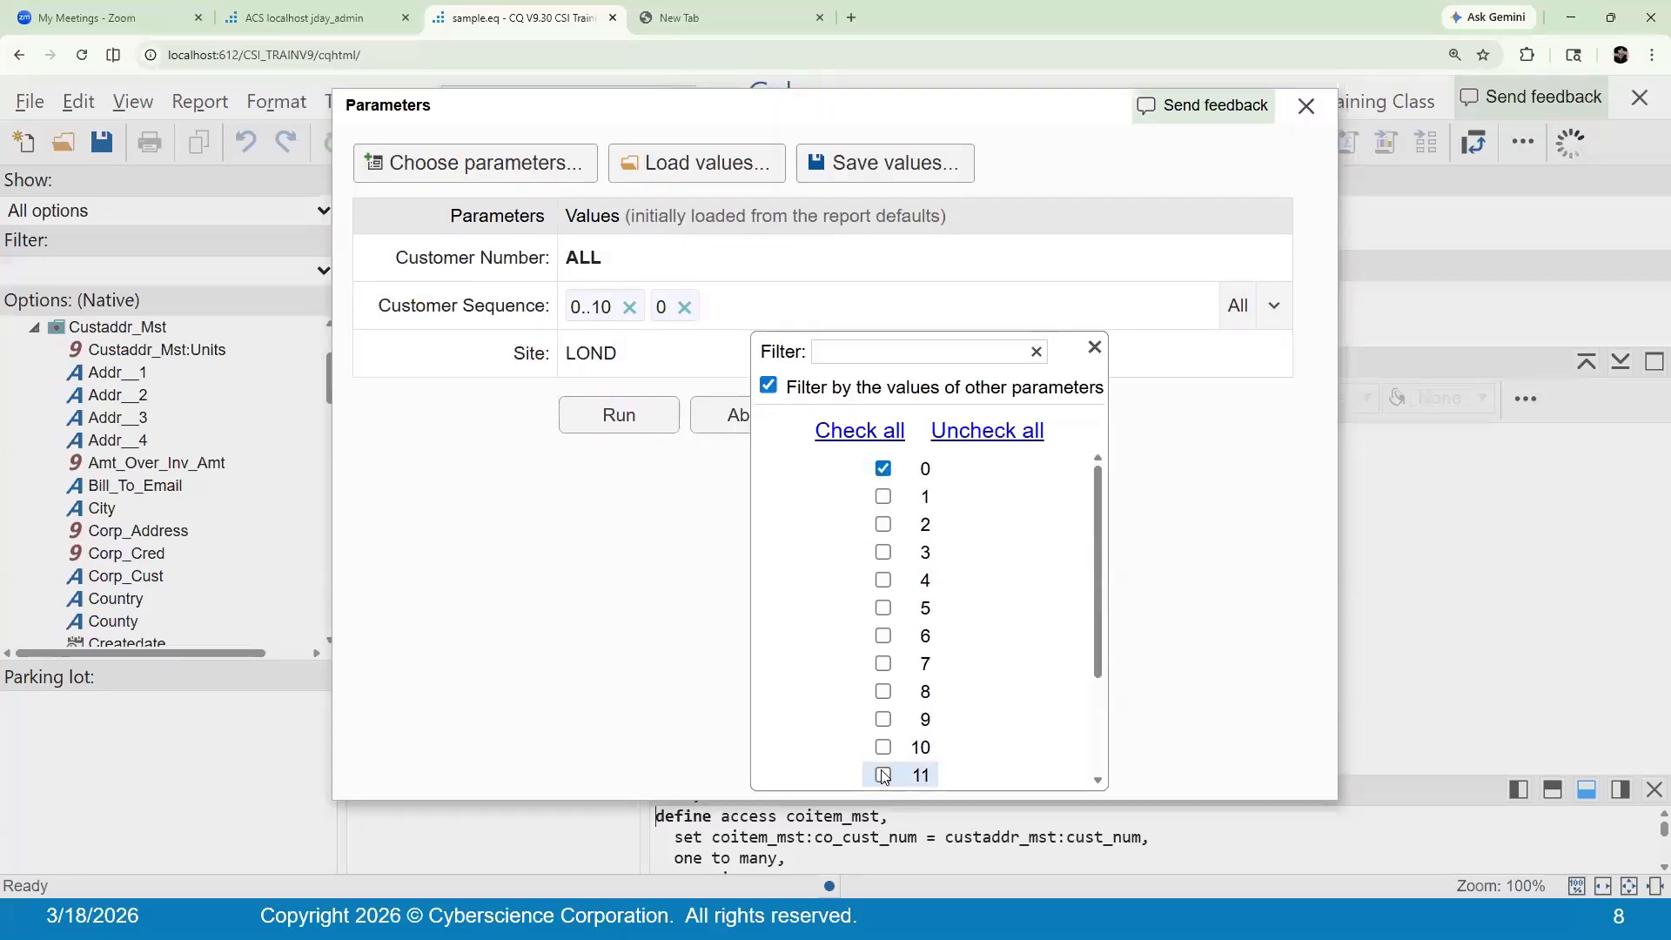
click(881, 636)
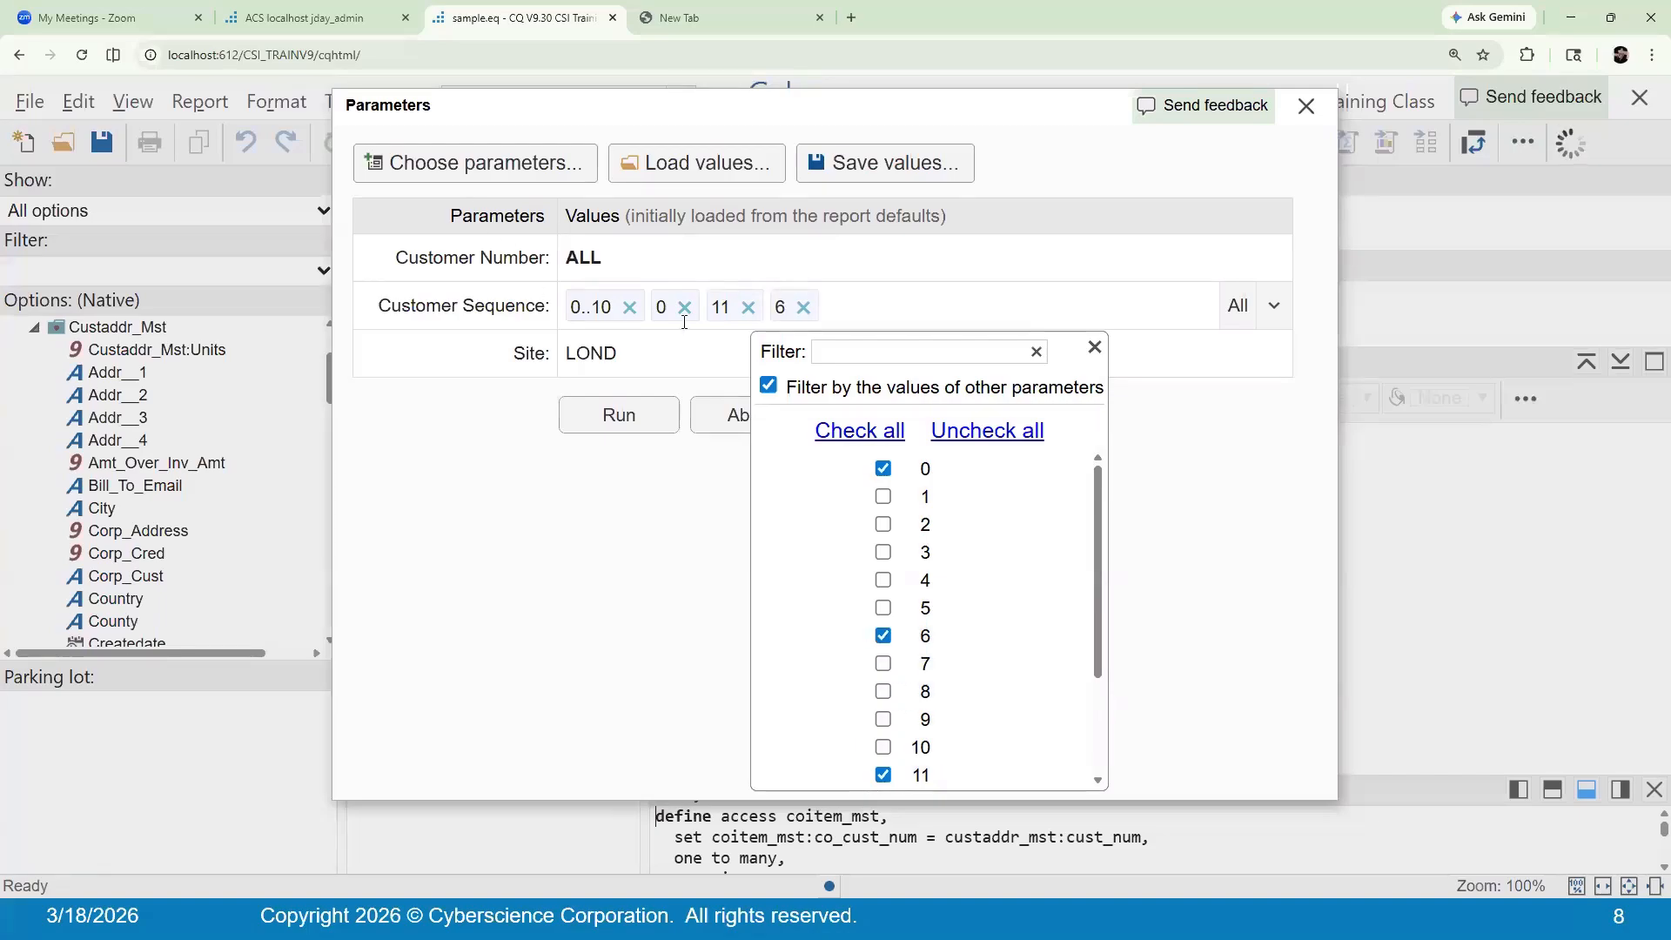
click(1094, 348)
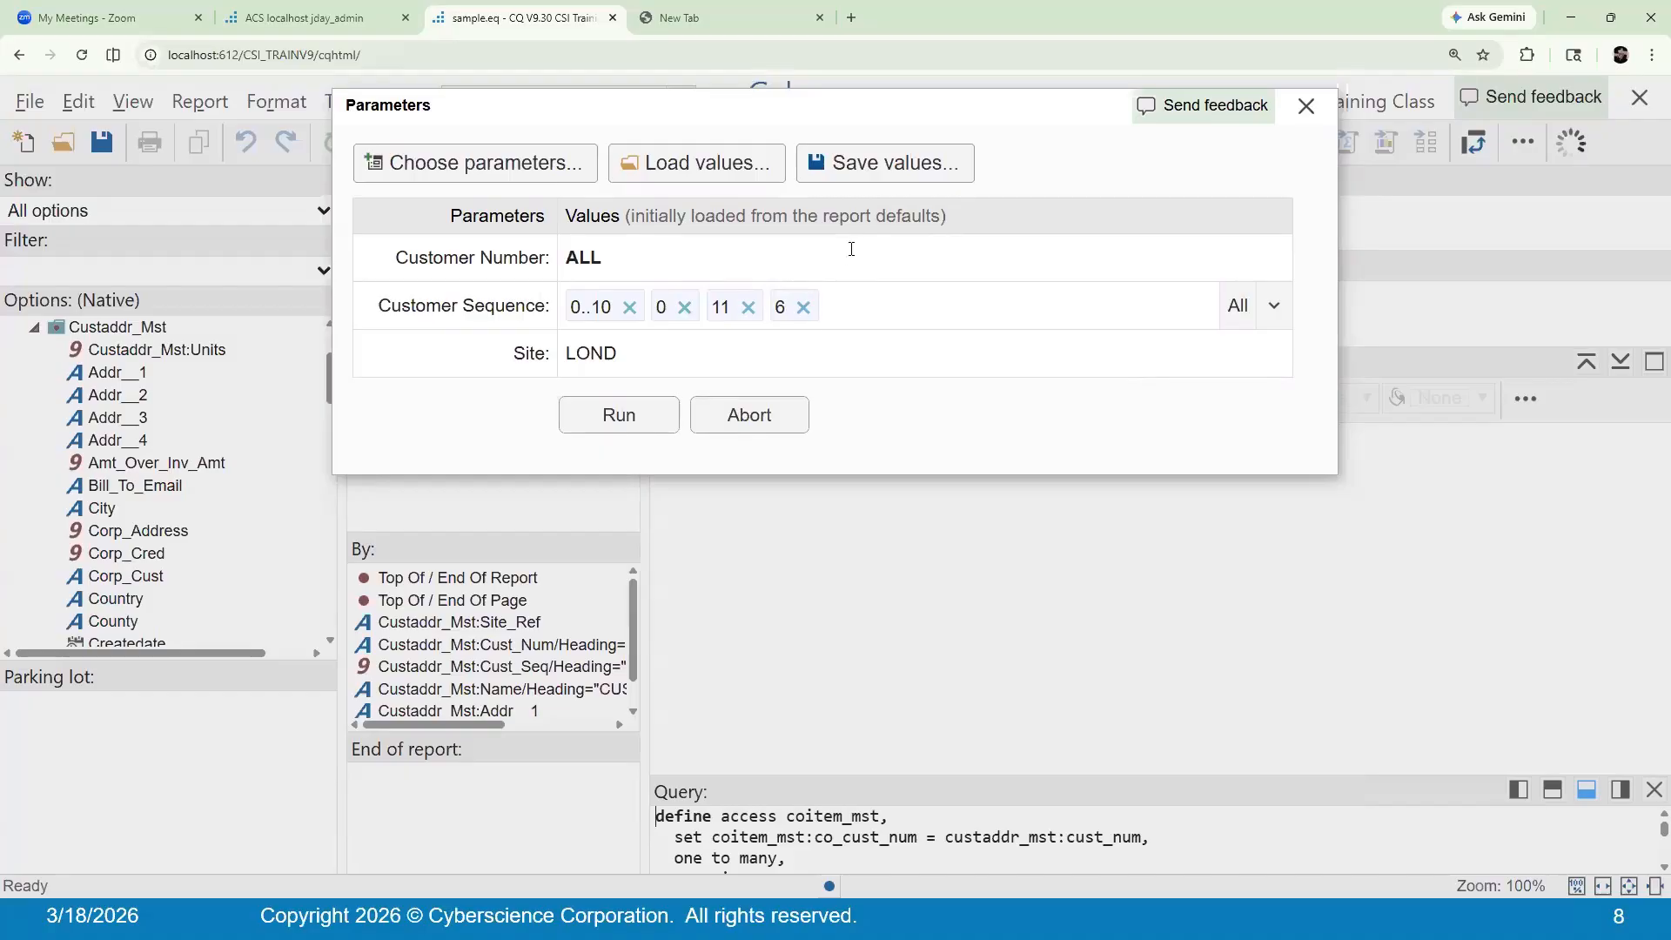
Choose all four DALS rows of Coordinated Bicycles and the Gilmore Two Wheelers row as Customer Number values
click(813, 266)
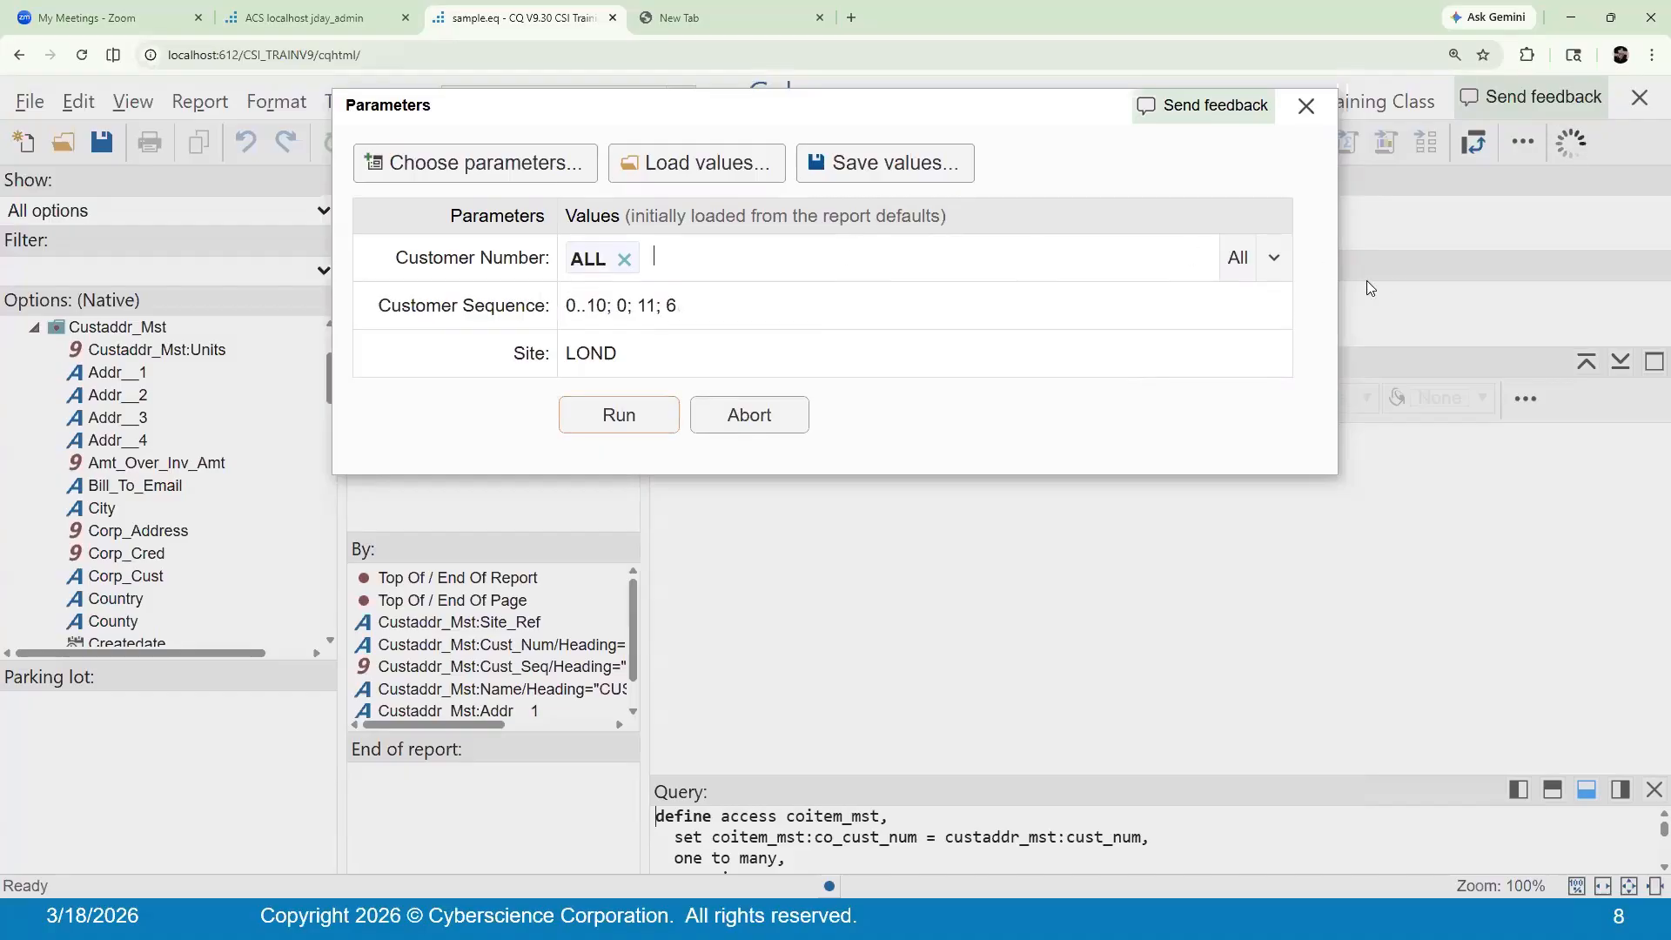
click(1276, 273)
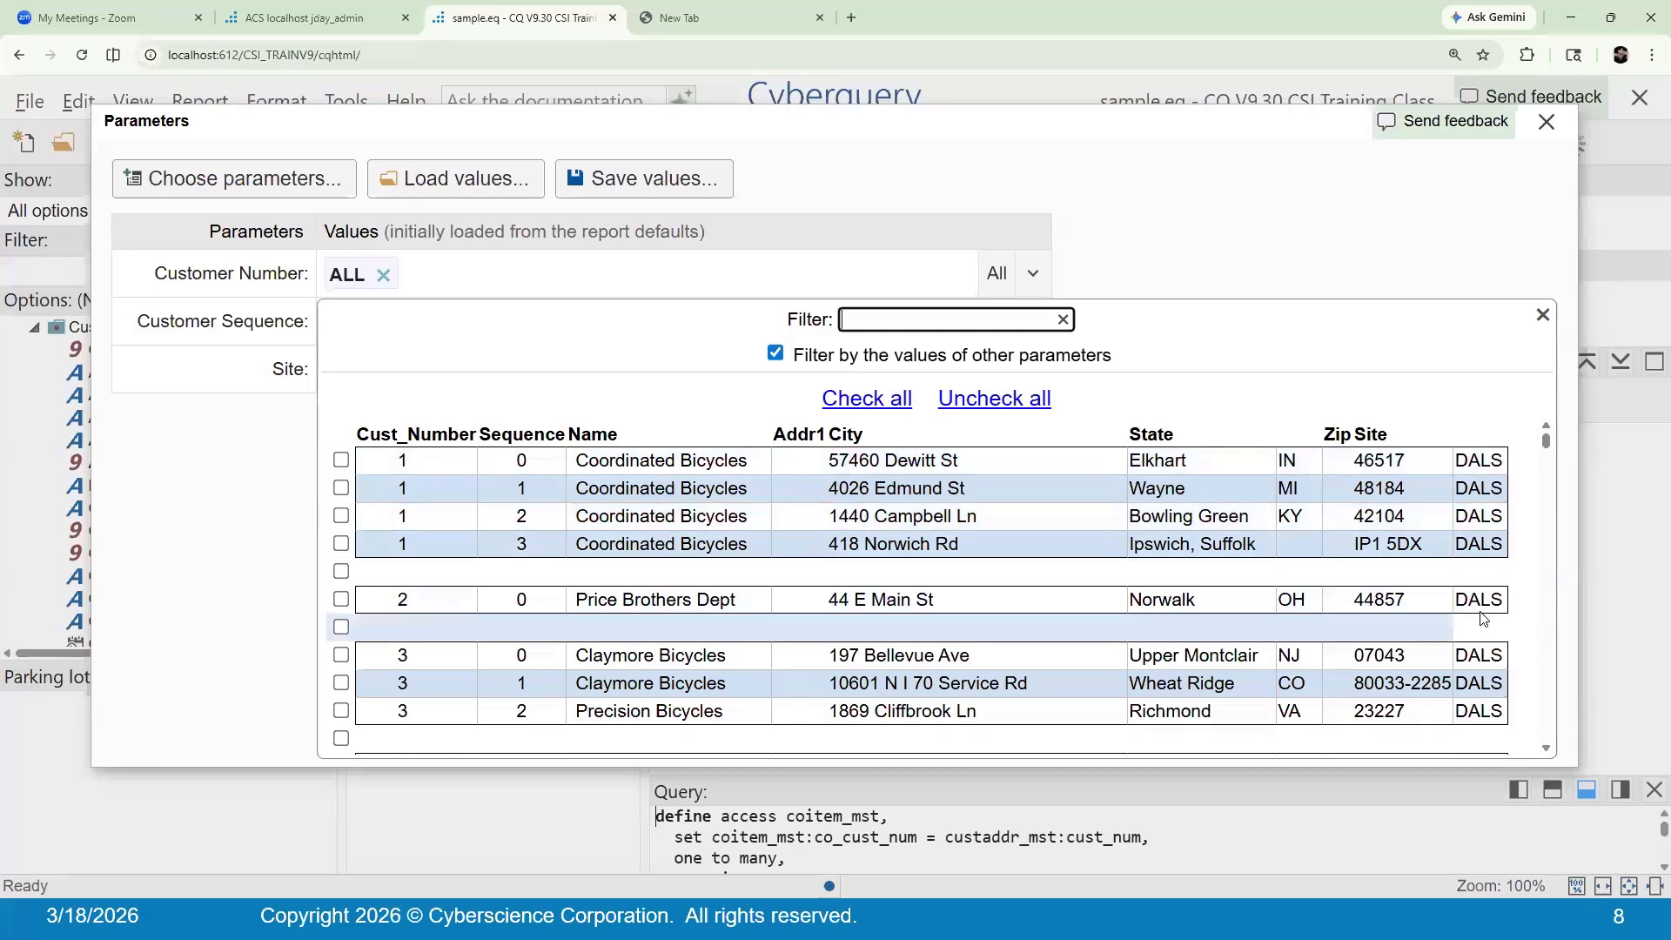
click(340, 460)
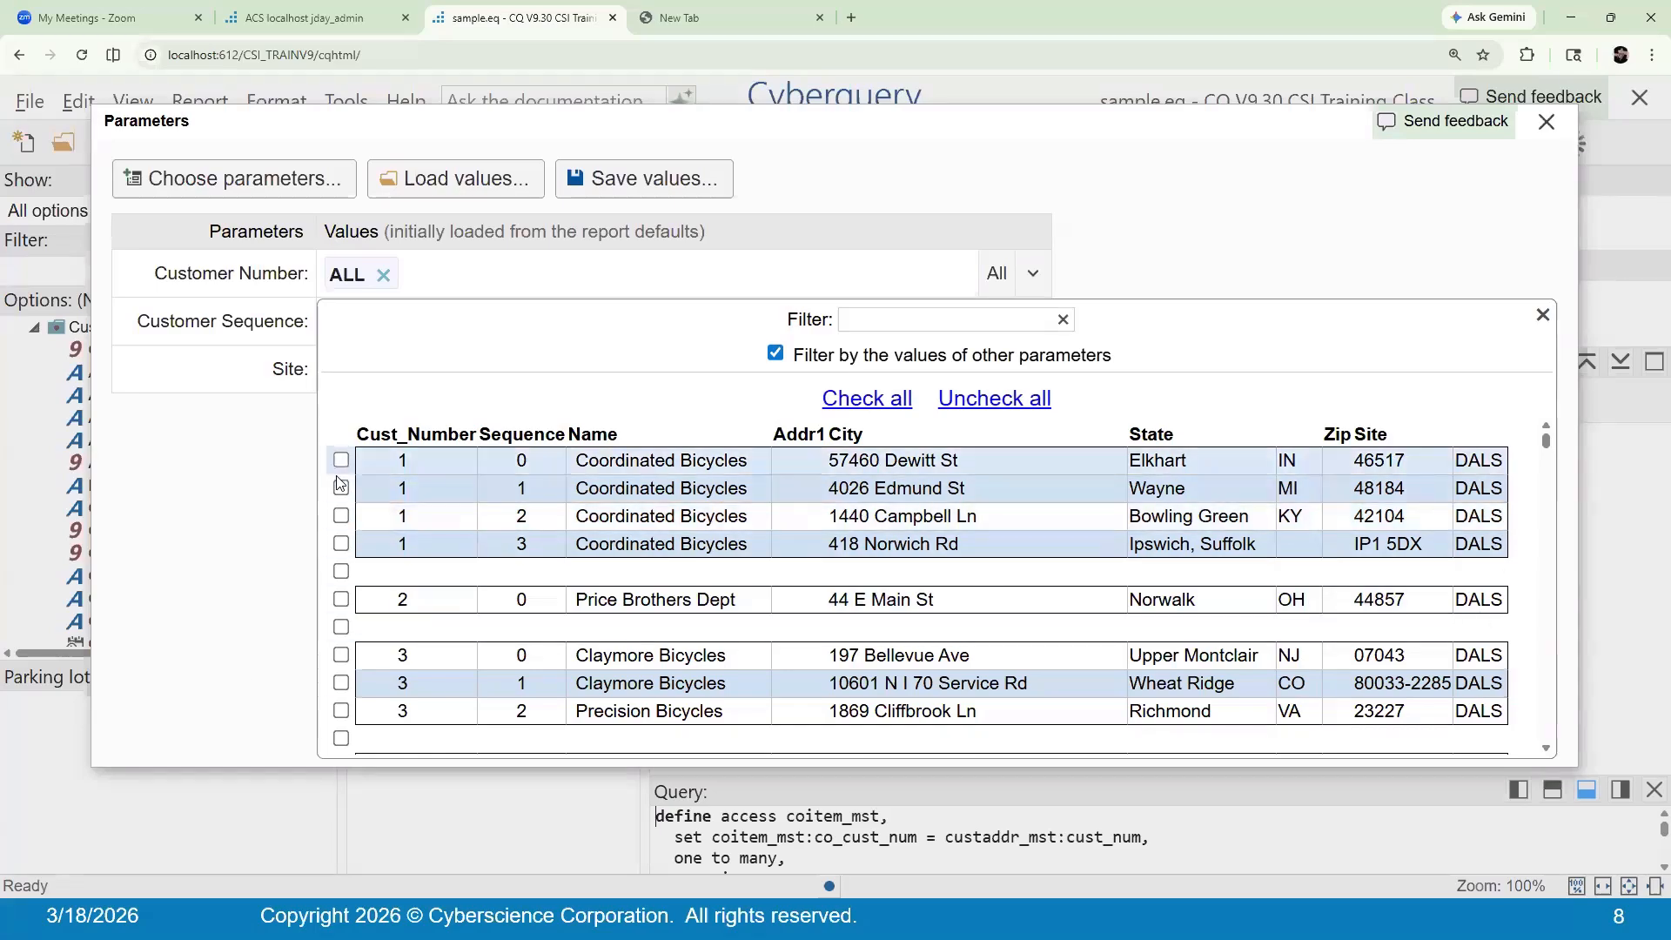
click(340, 487)
click(341, 516)
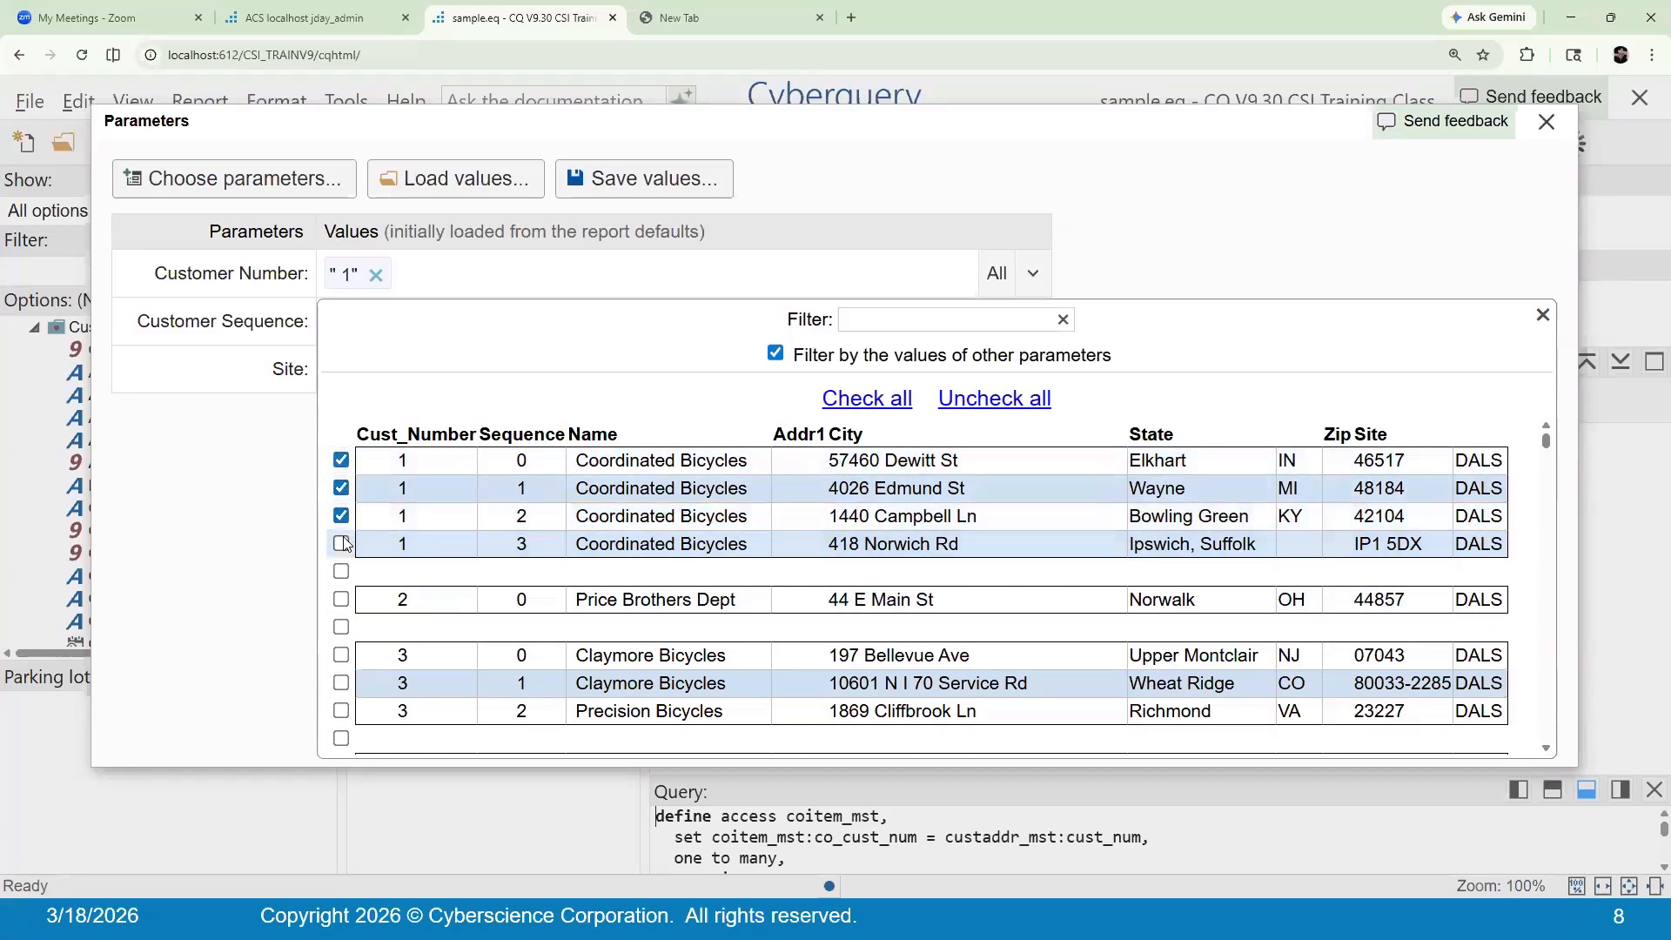
click(341, 544)
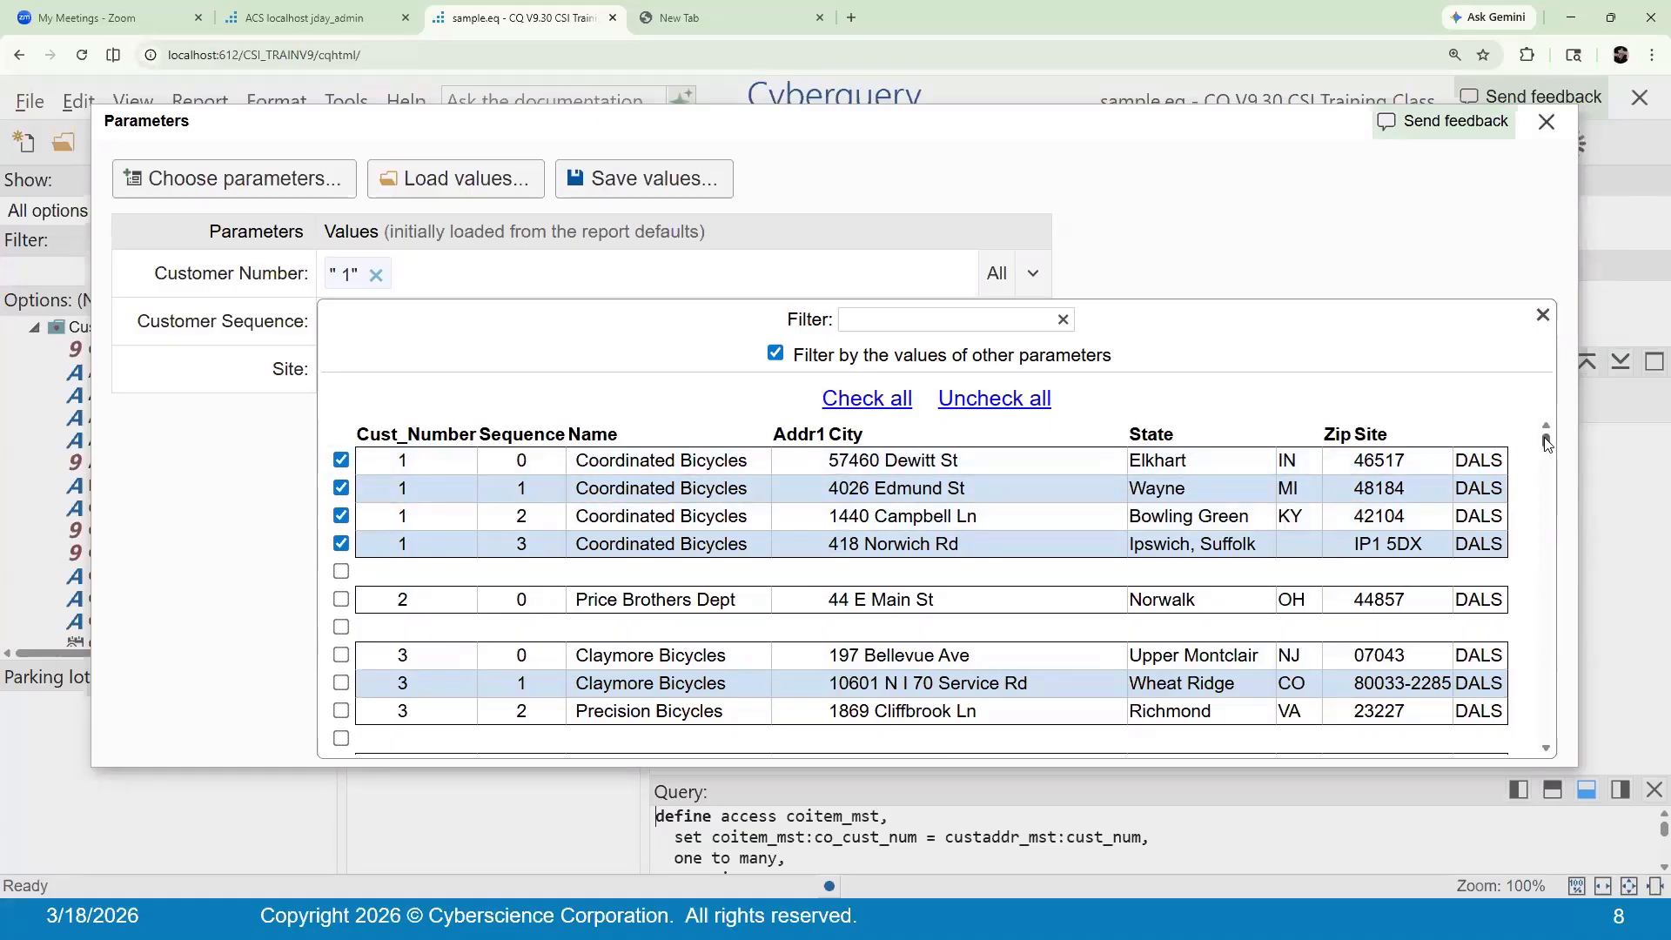
scroll(1547, 445, down, 3)
scroll(1547, 445, up, 3)
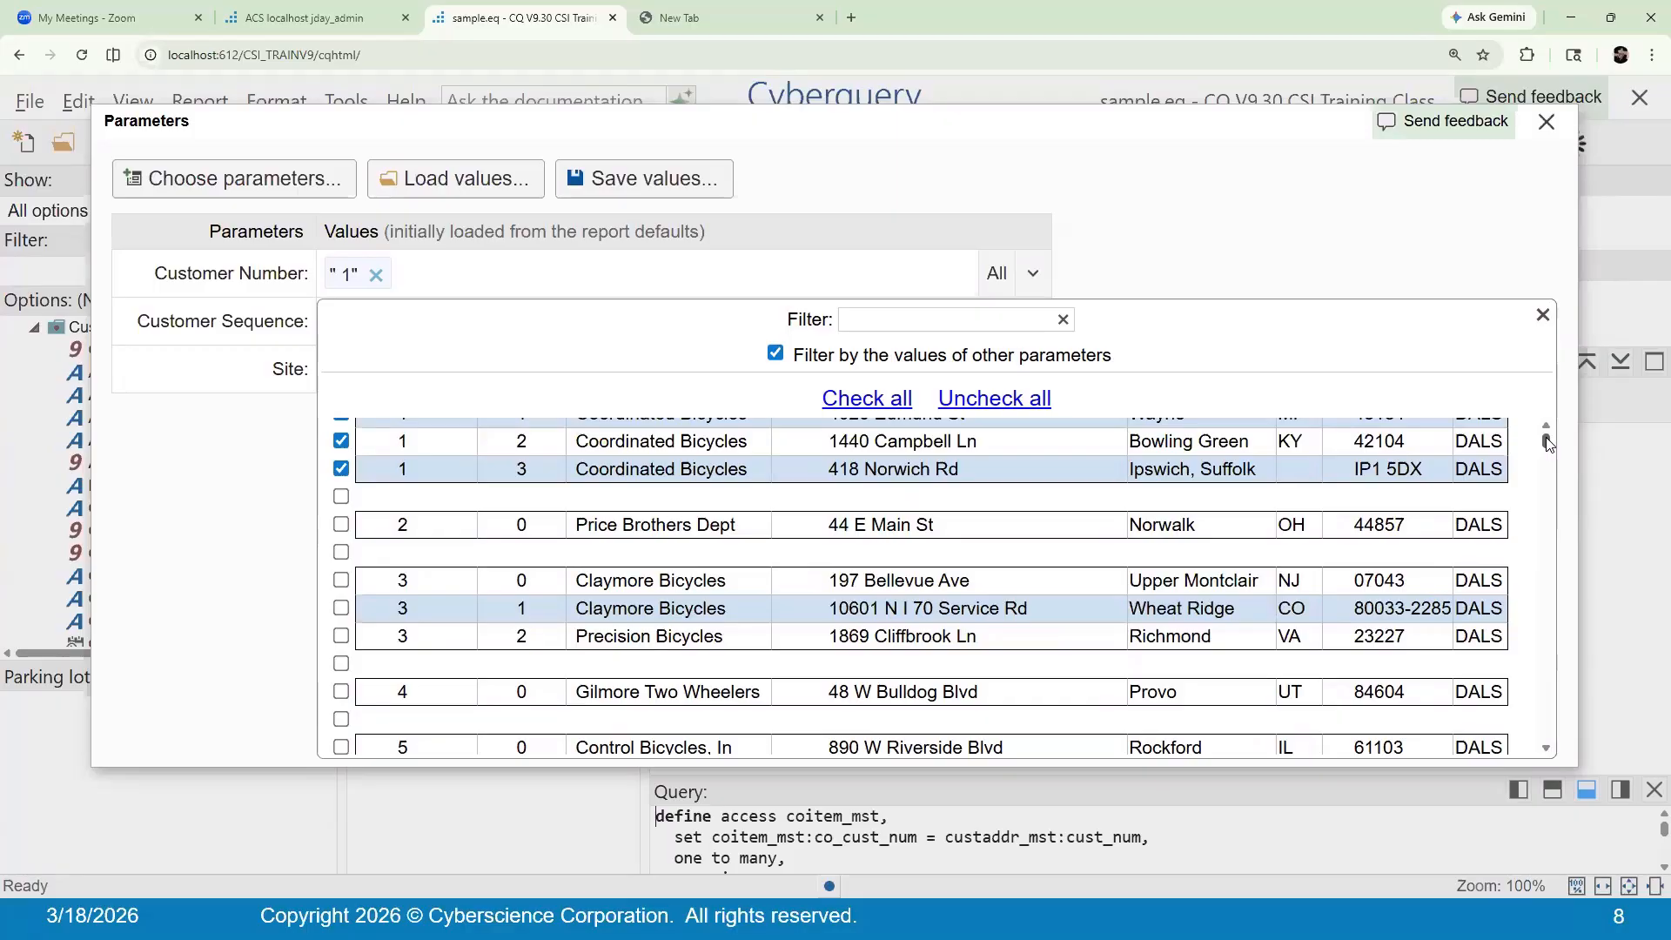
click(341, 692)
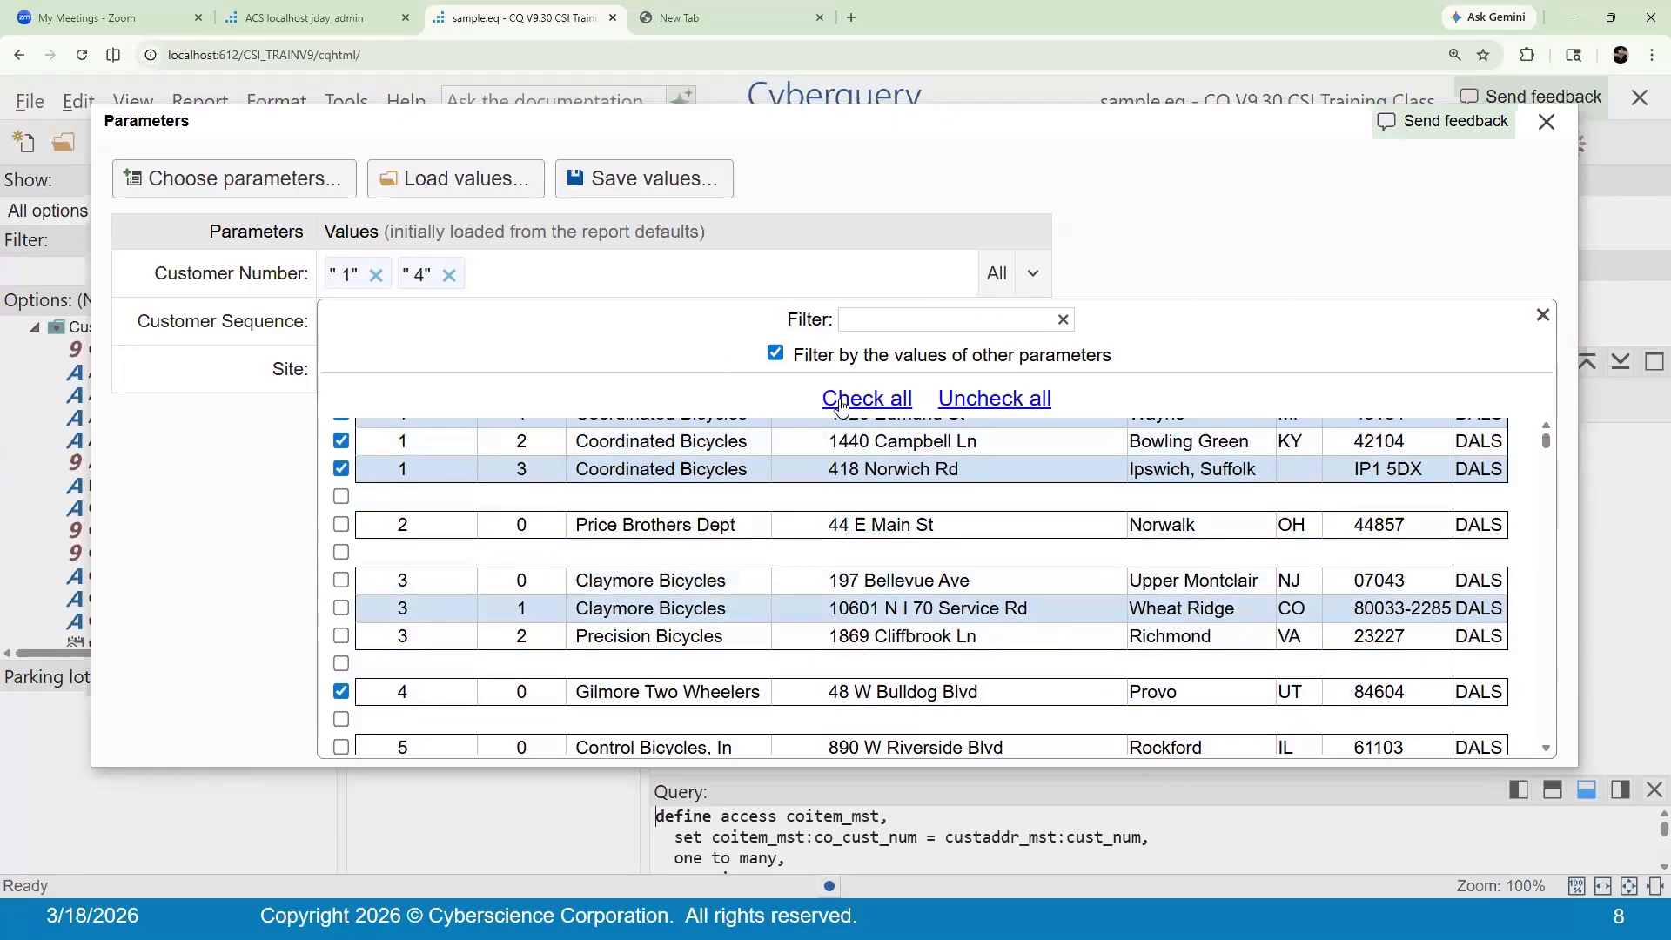
Filter the Customer Number value list by "UT" and look through the matching rows
click(910, 322)
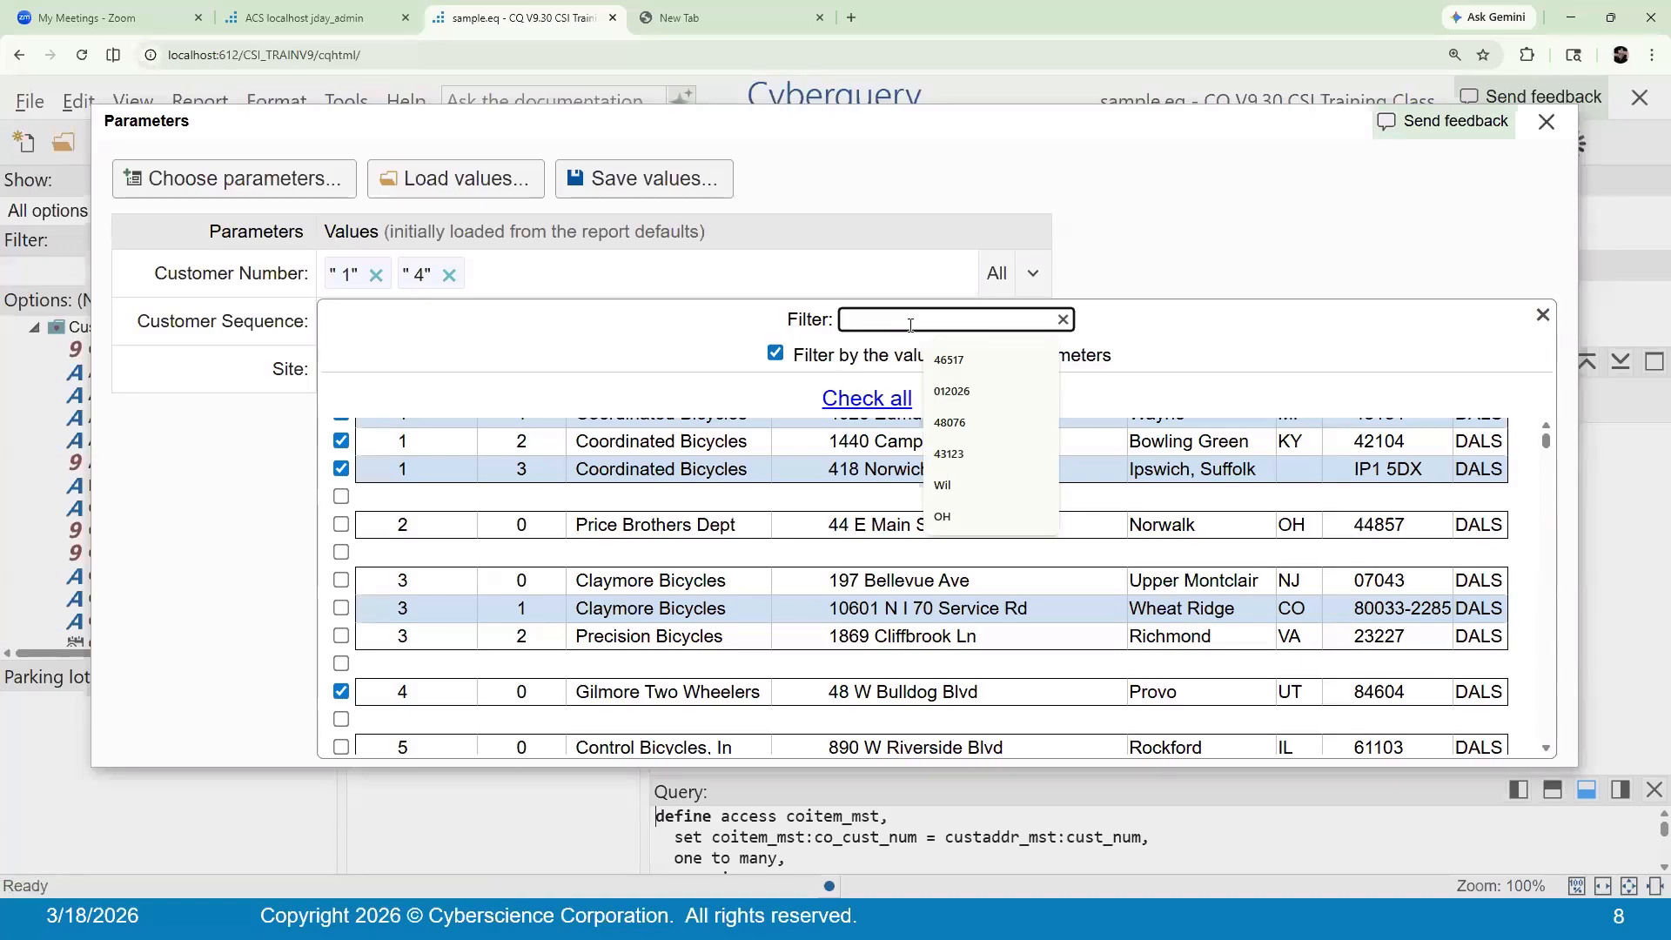
text(UT)
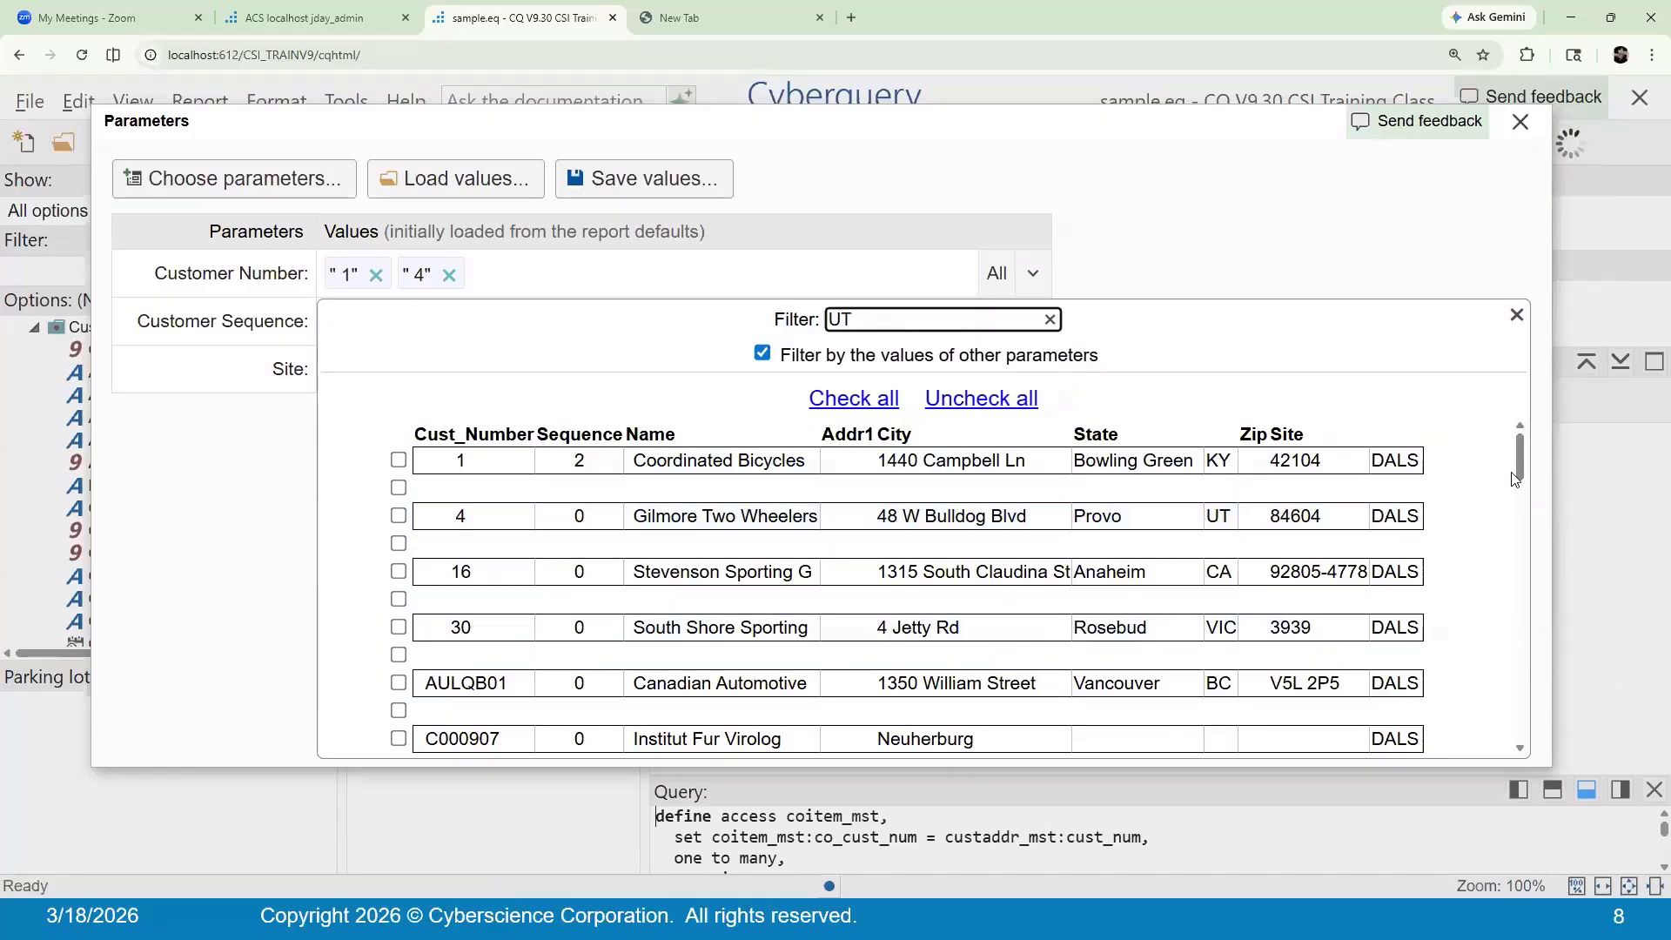
mouse_move(1521, 460)
mouse_down()
mouse_move(1530, 554)
mouse_move(1523, 454)
mouse_up()
Filter the Customer Number value list by "Coordin" instead and review the rows for each site
key(ctrl+a)
text(C)
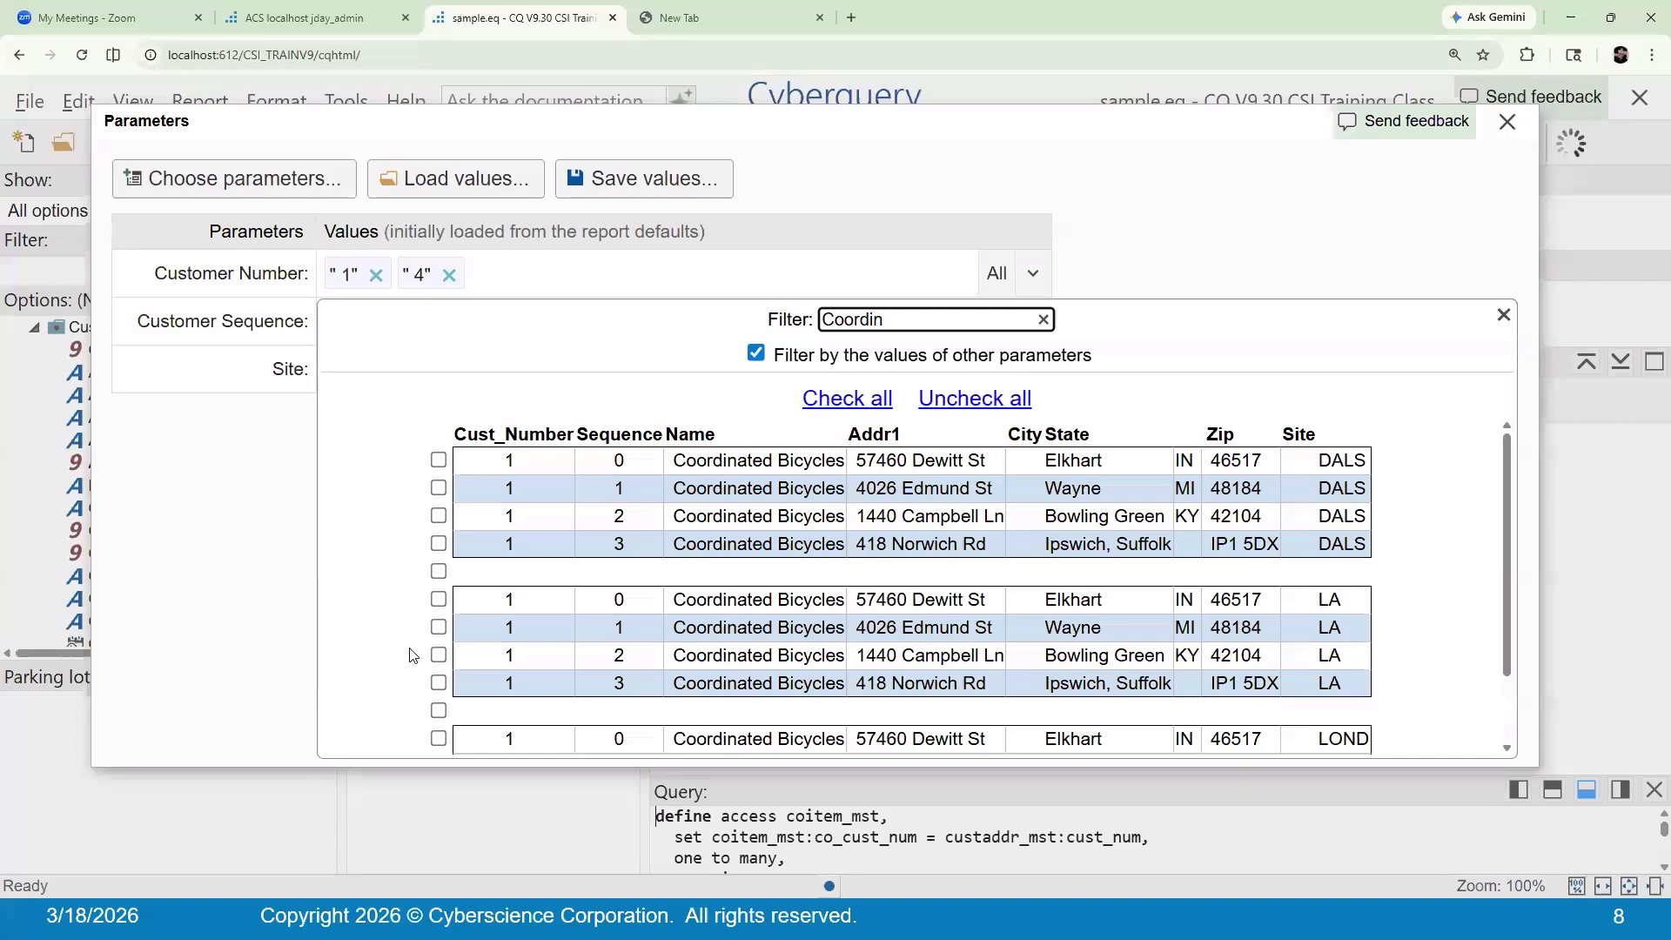
scroll(1502, 644, down, 1)
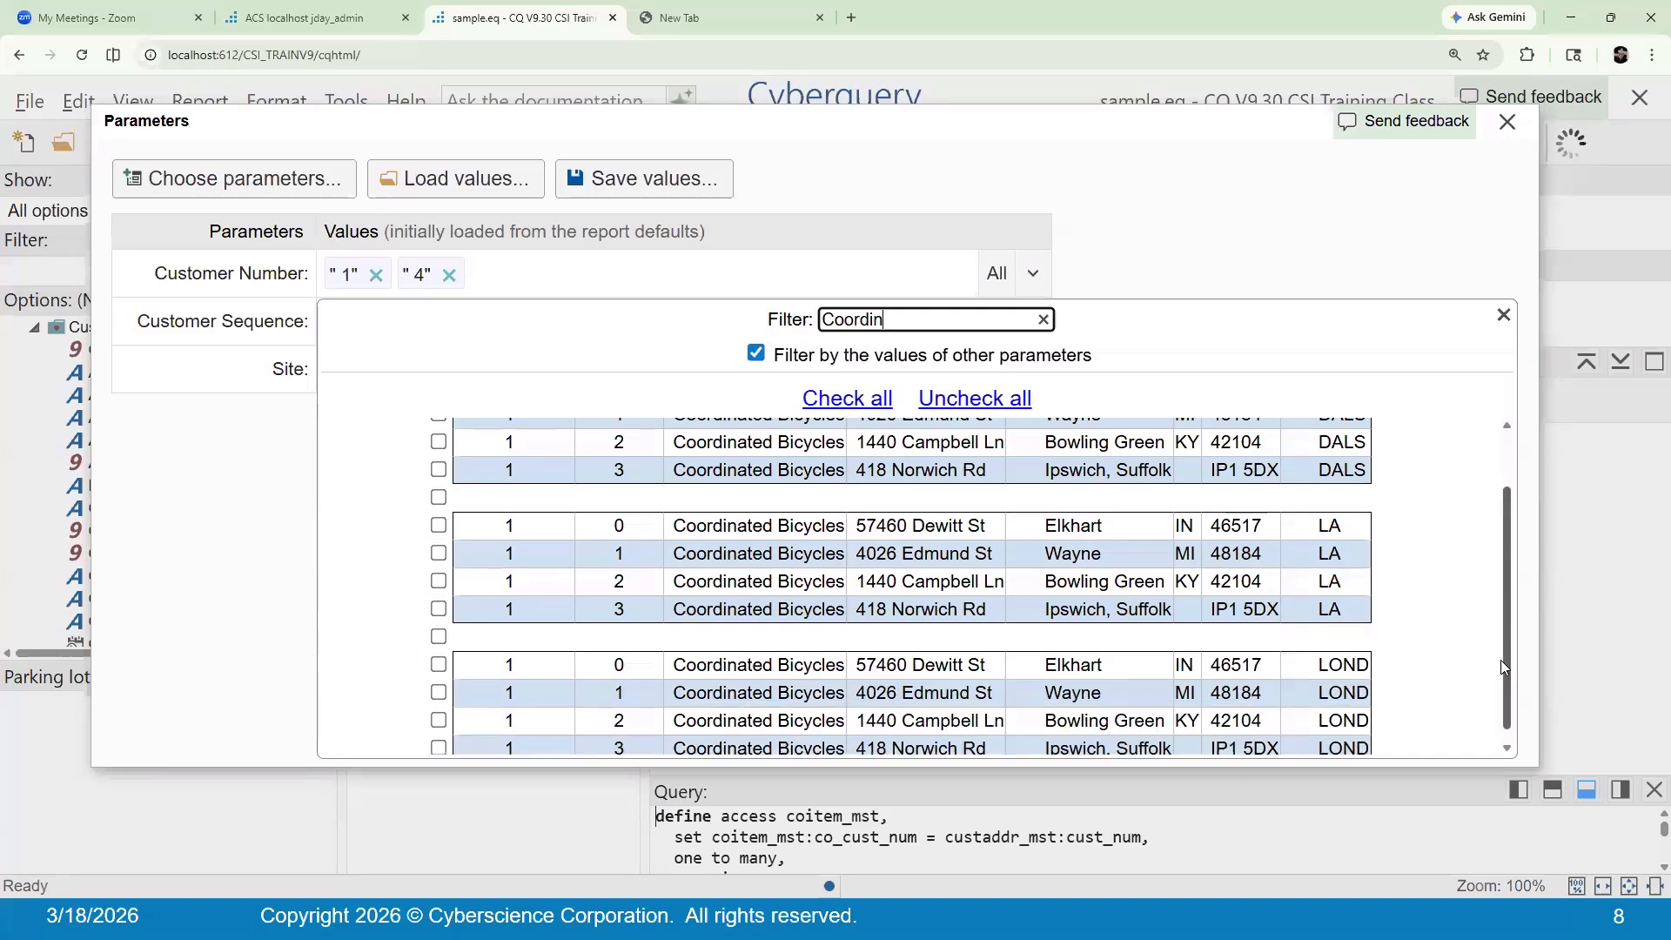
scroll(1519, 557, up, 1)
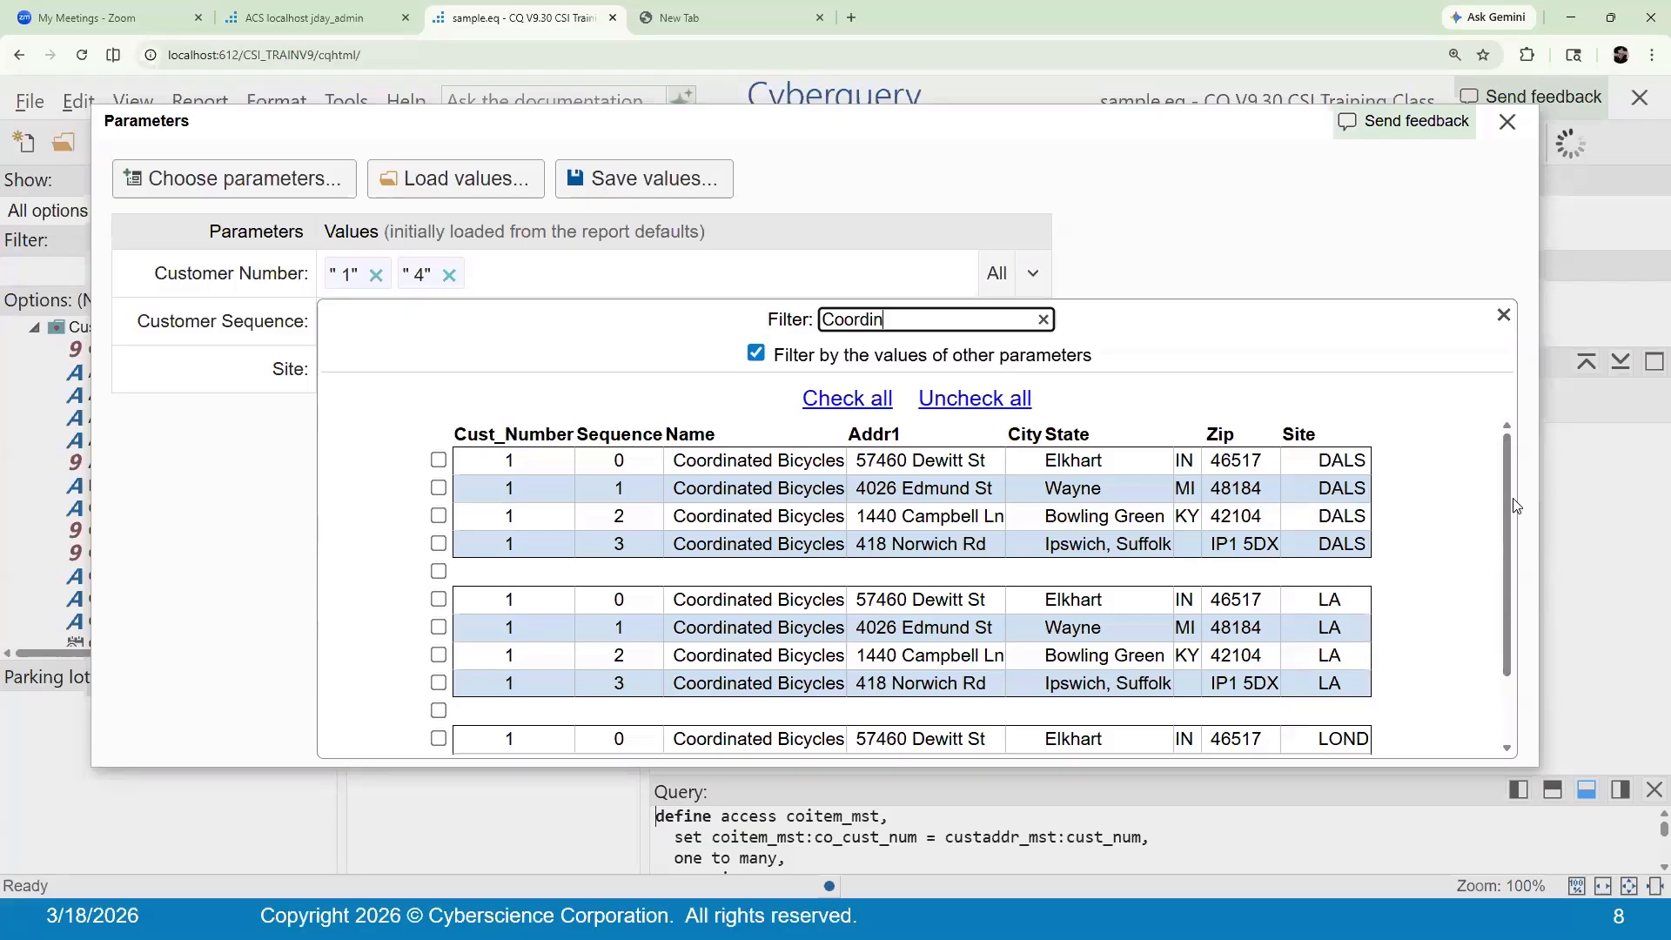
scroll(1508, 546, down, 1)
scroll(1428, 475, up, 1)
Check the four DALS rows of Coordinated Bicycles in the filtered list and run the report with the chosen parameters
click(439, 460)
click(439, 488)
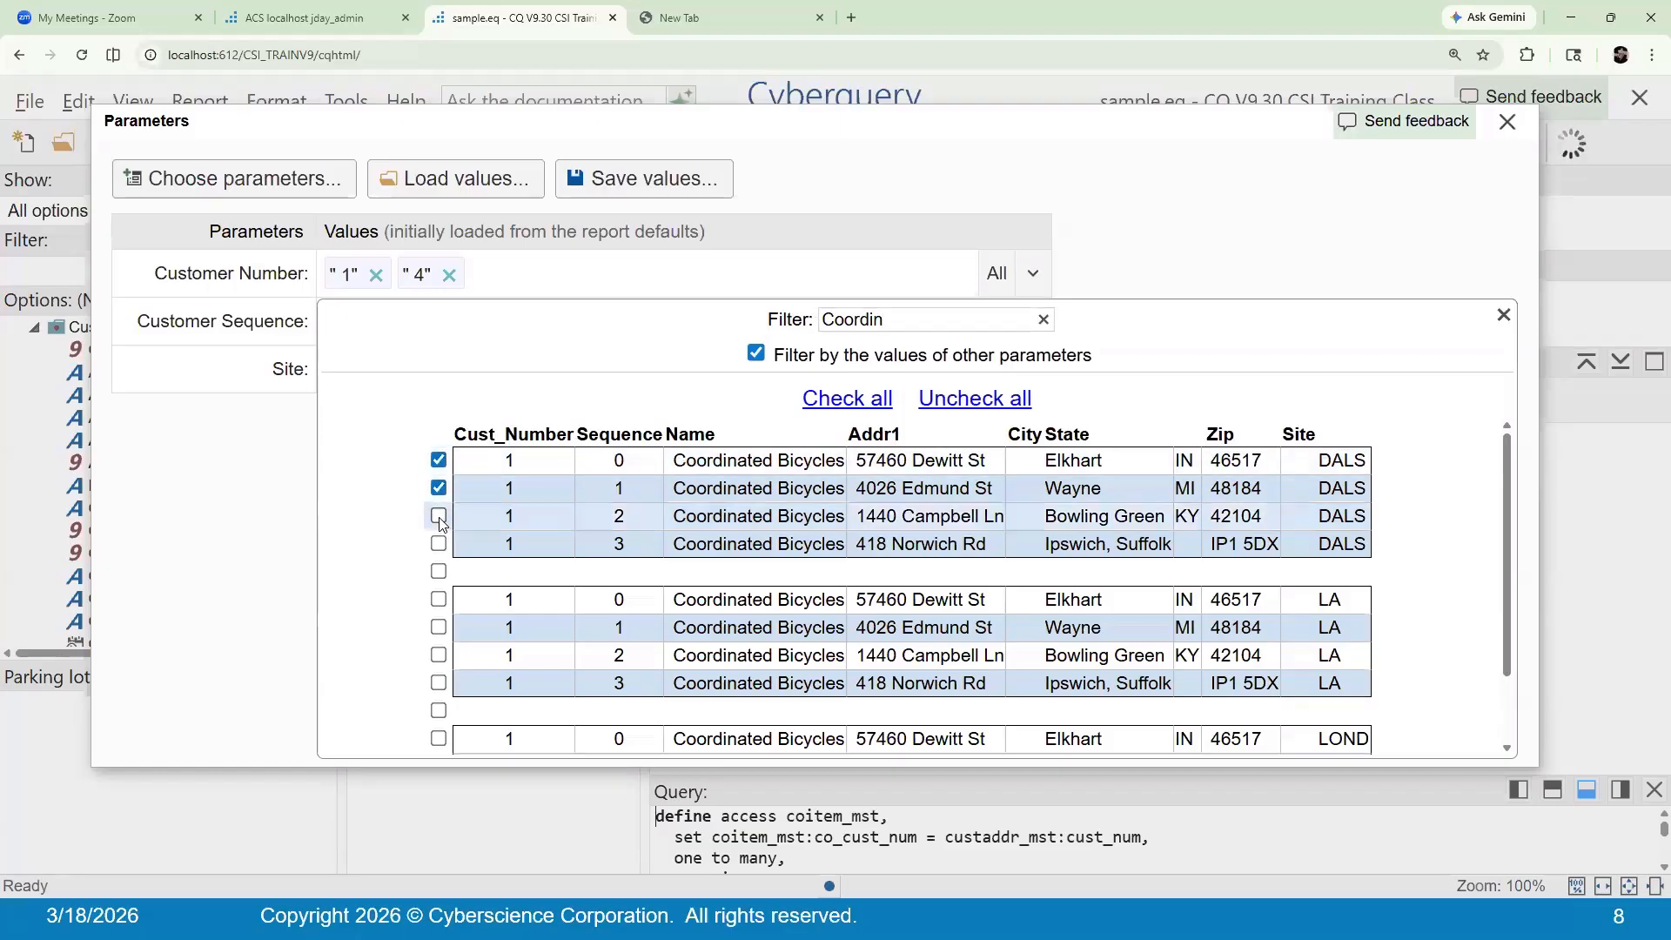
click(438, 516)
click(438, 543)
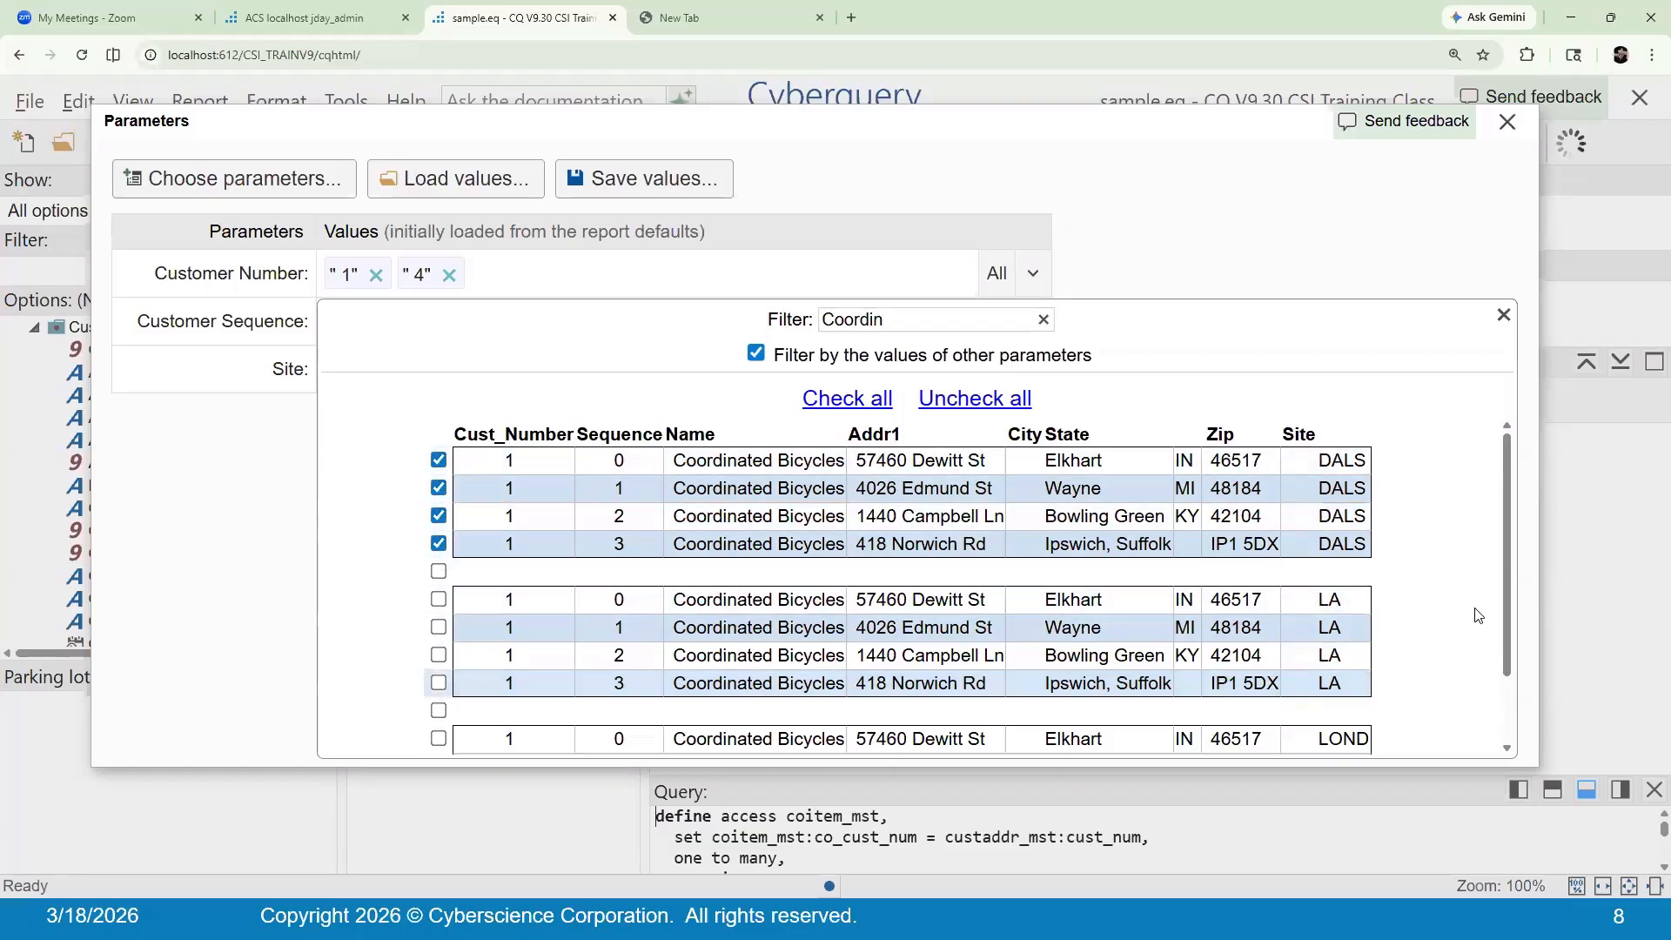
drag(1511, 642, 1510, 766)
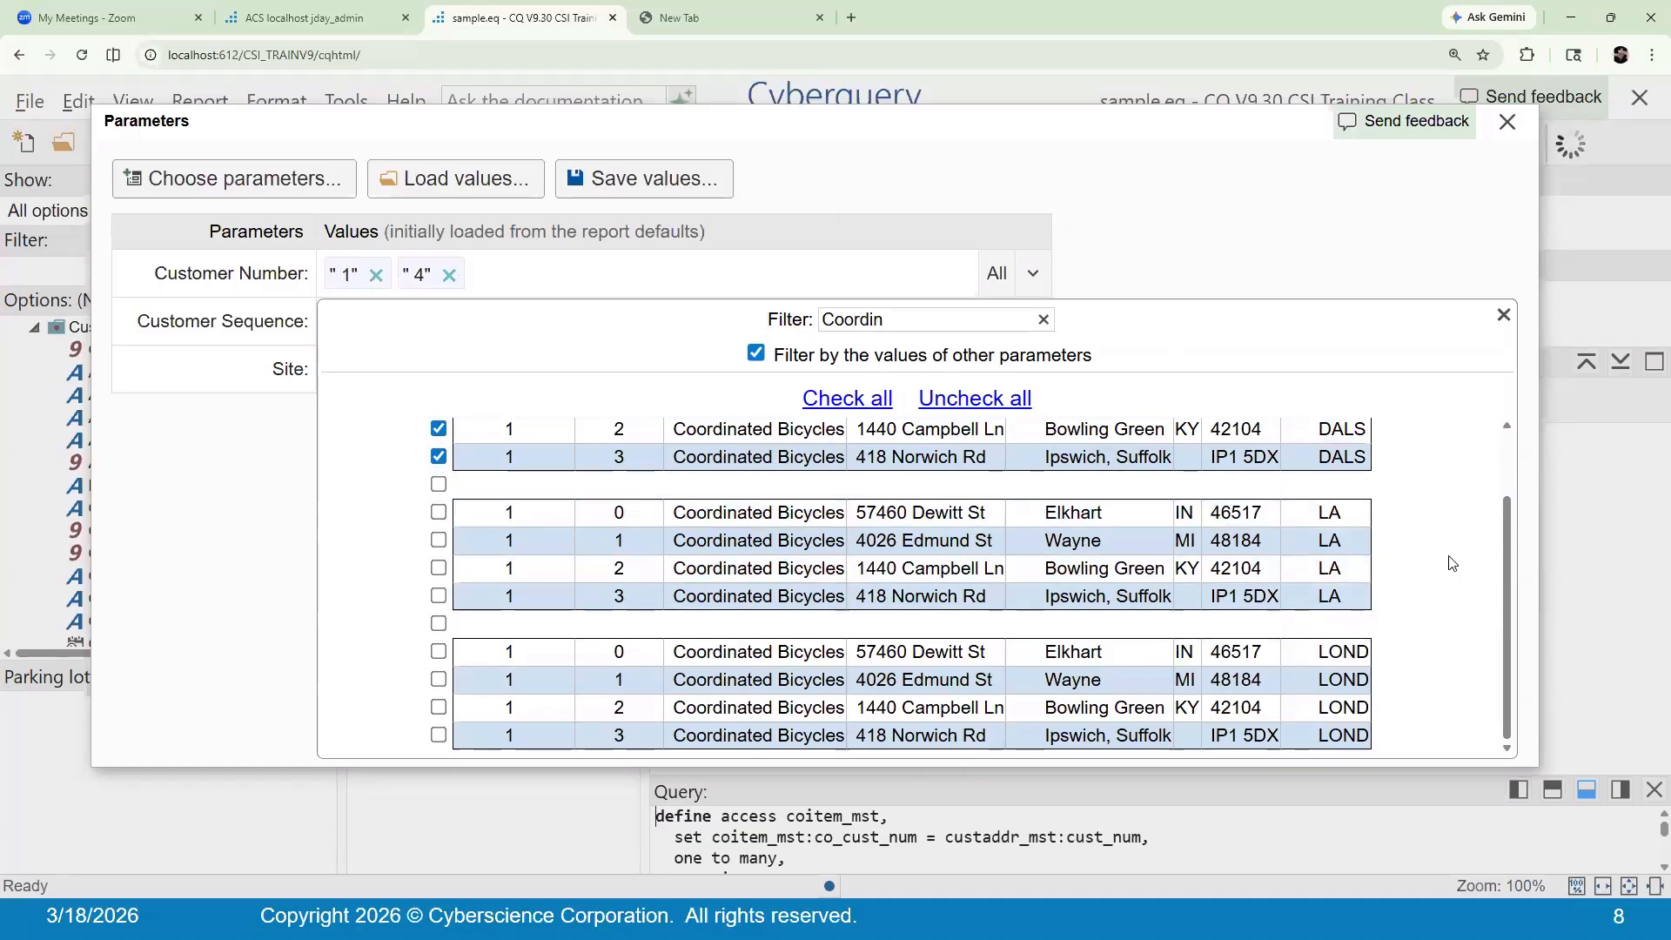
drag(1506, 611, 1476, 421)
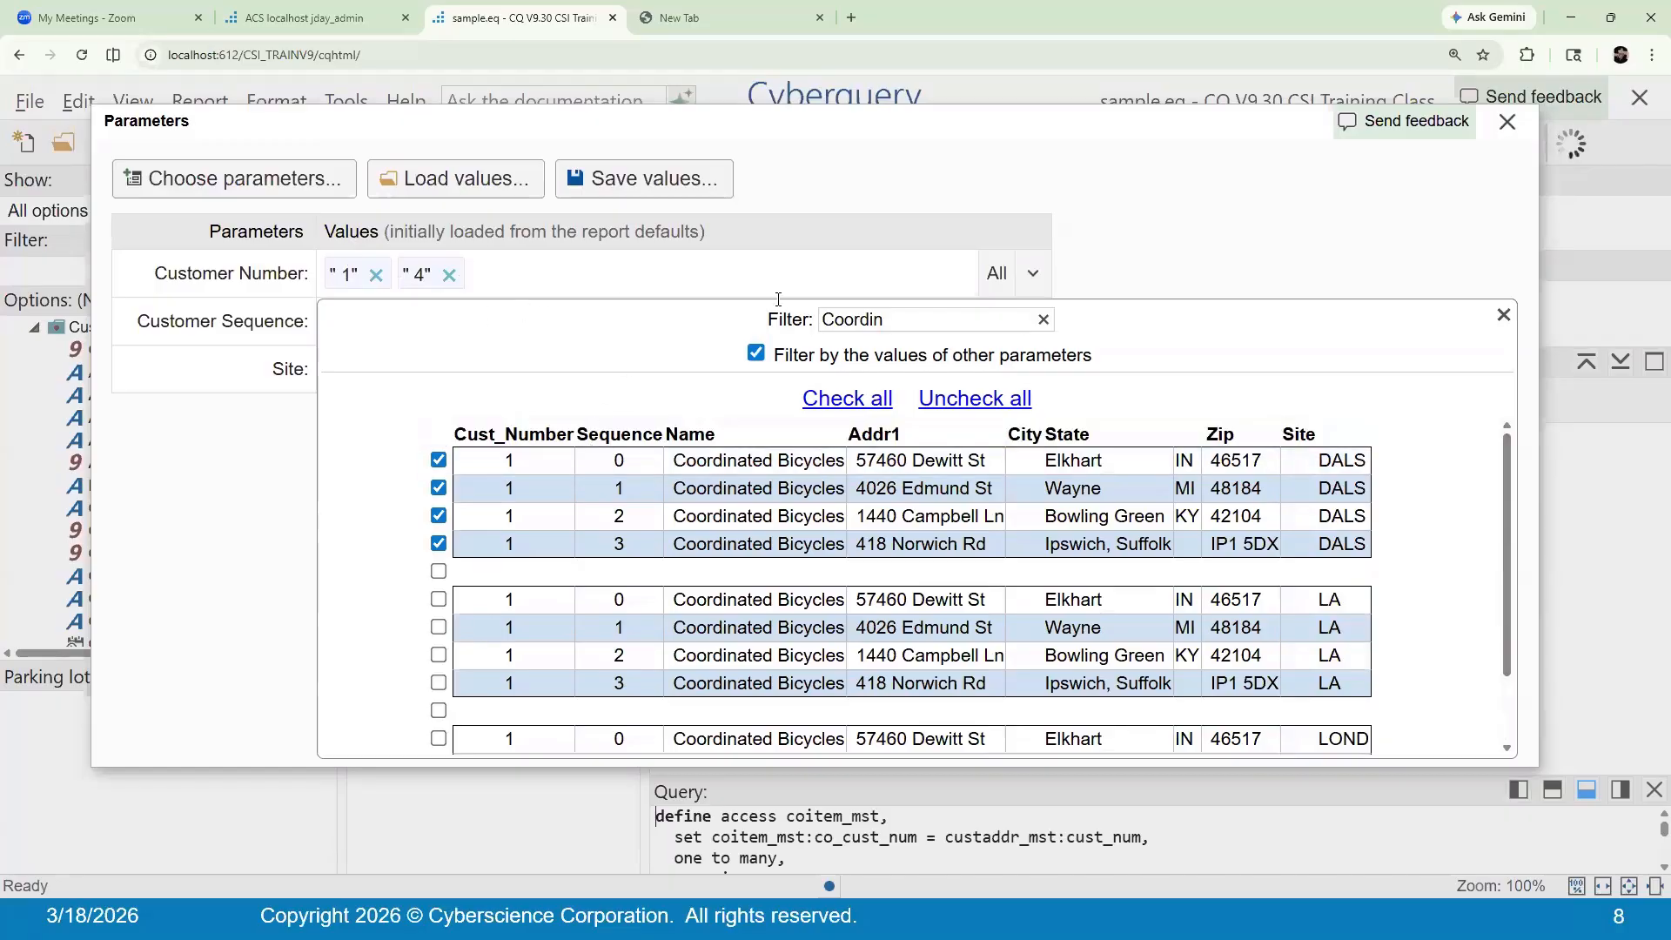
click(1217, 235)
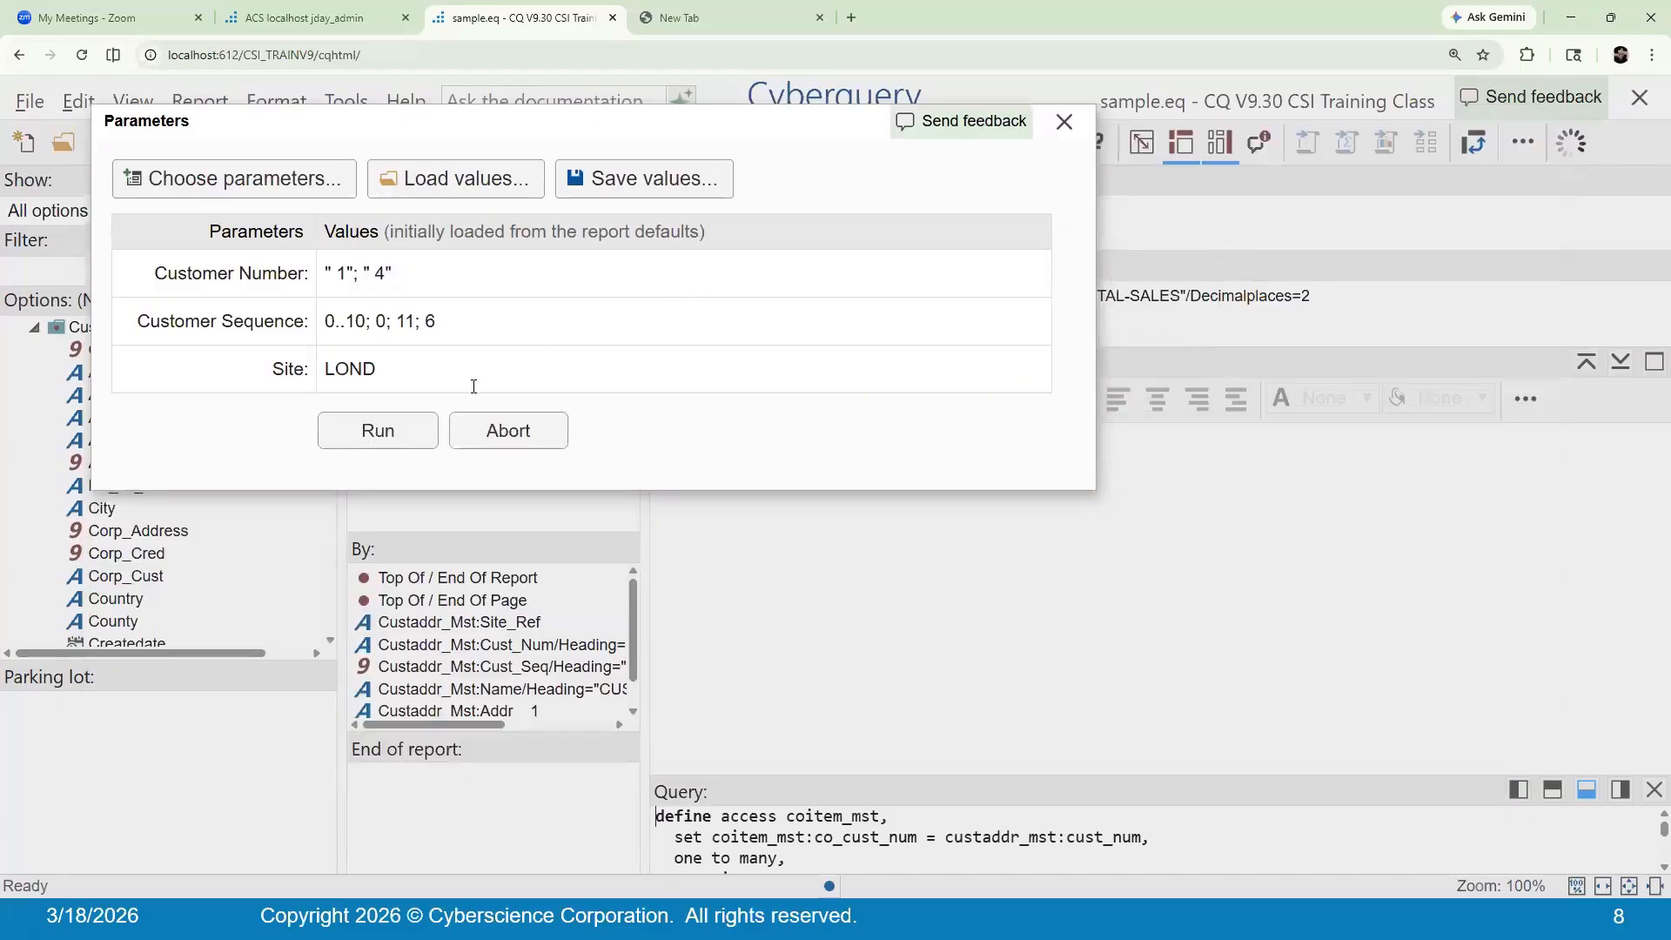
click(416, 431)
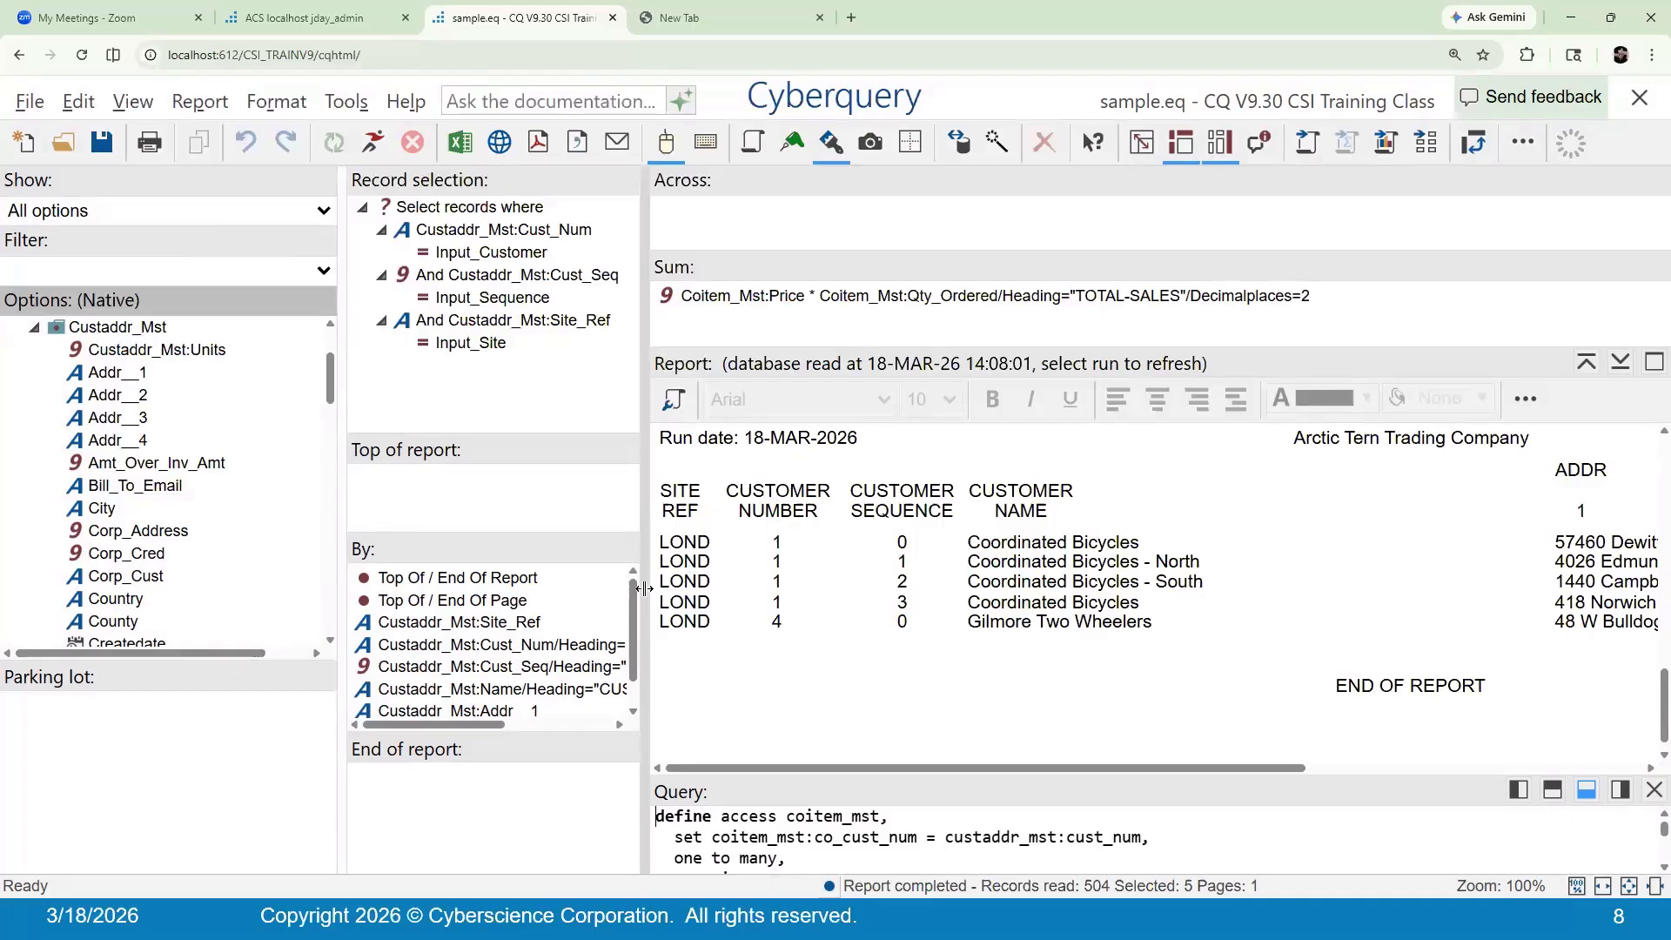
Open the recently used macro file sample.mf
click(26, 103)
mouse_move(108, 196)
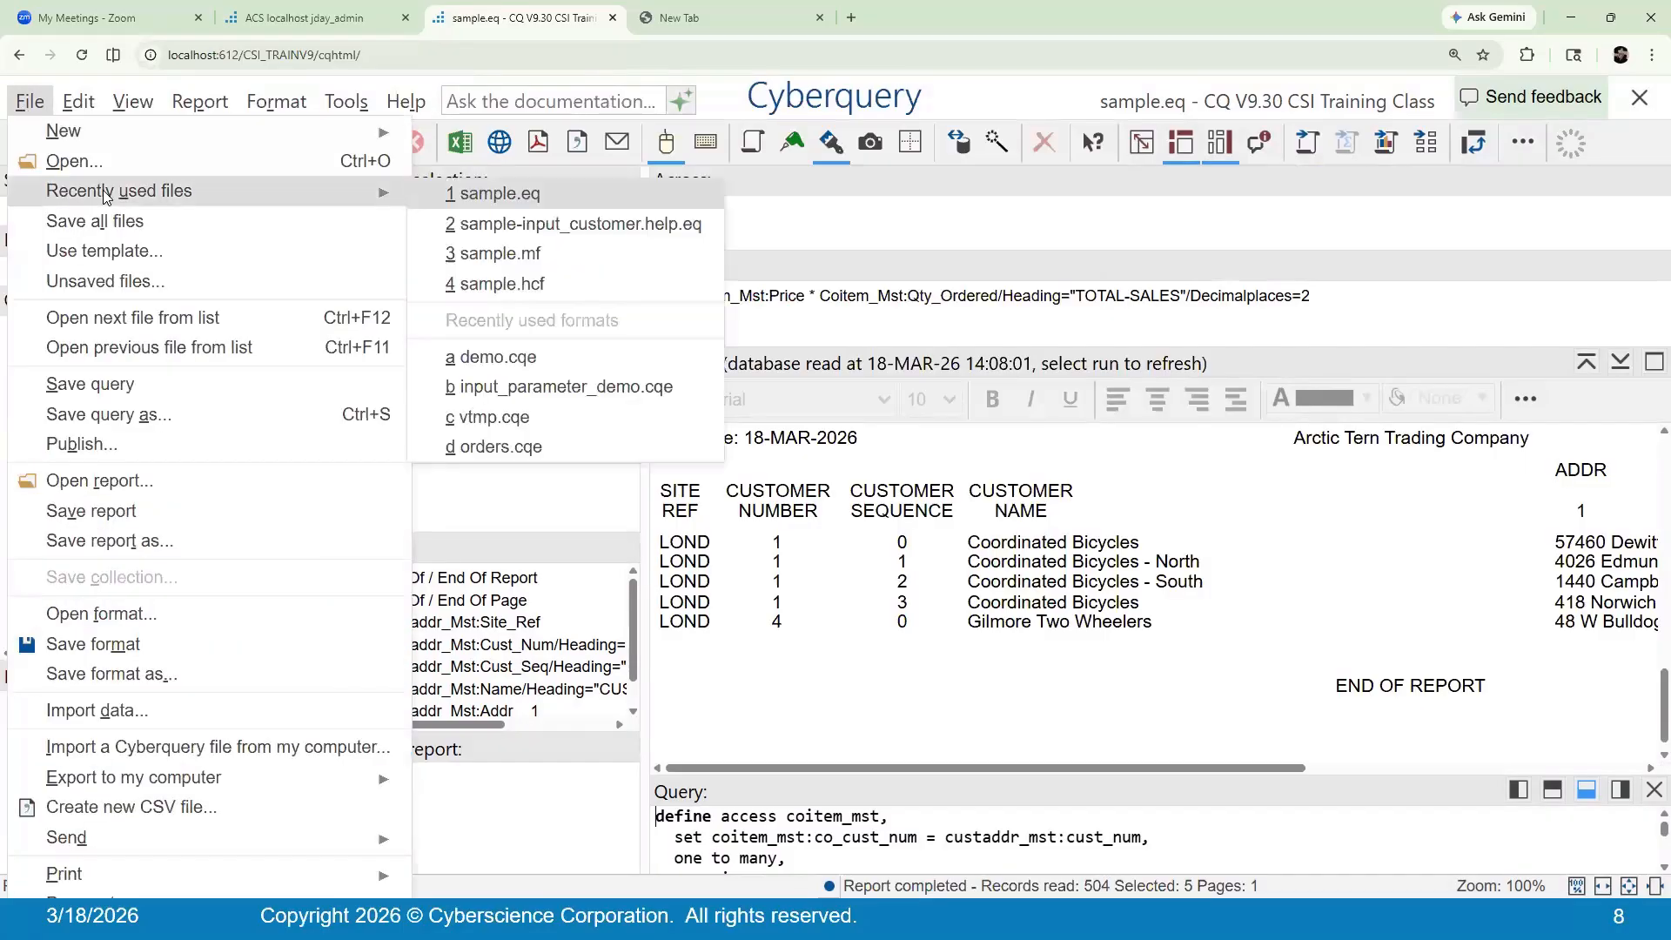
click(523, 253)
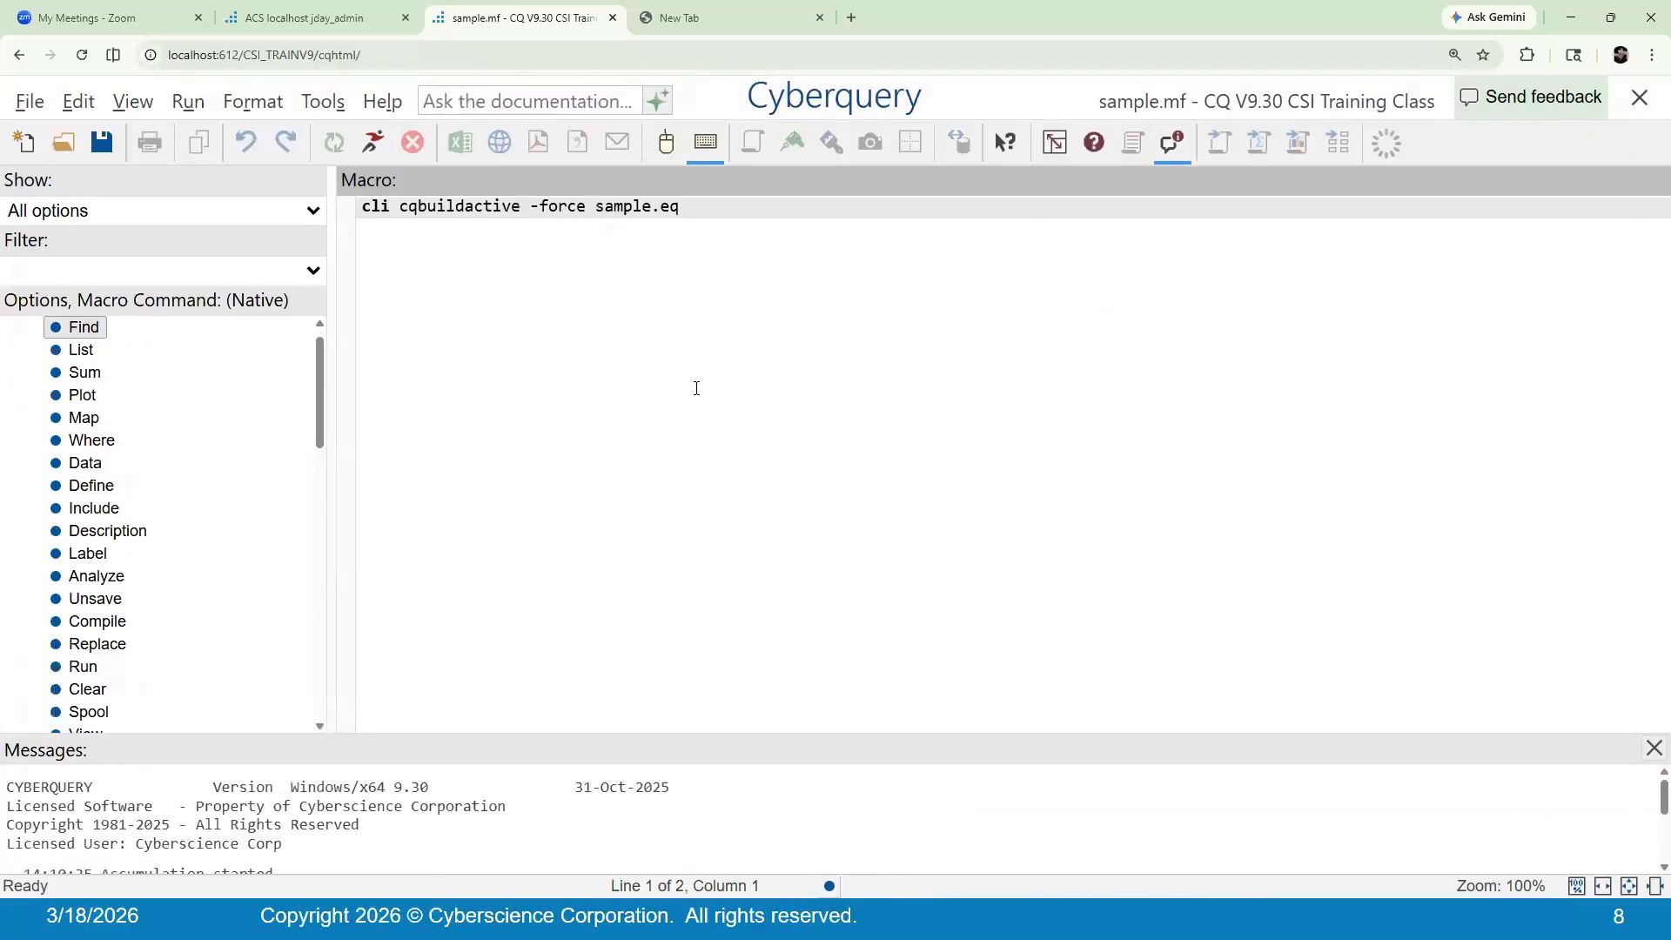
Examine the macro line, highlighting the cli command and the cqbuildactive utility it calls
key(ctrl+plus)
key(ctrl+plus)
key(ctrl+plus)
key(ctrl+plus)
key(ctrl+plus)
key(ctrl+plus)
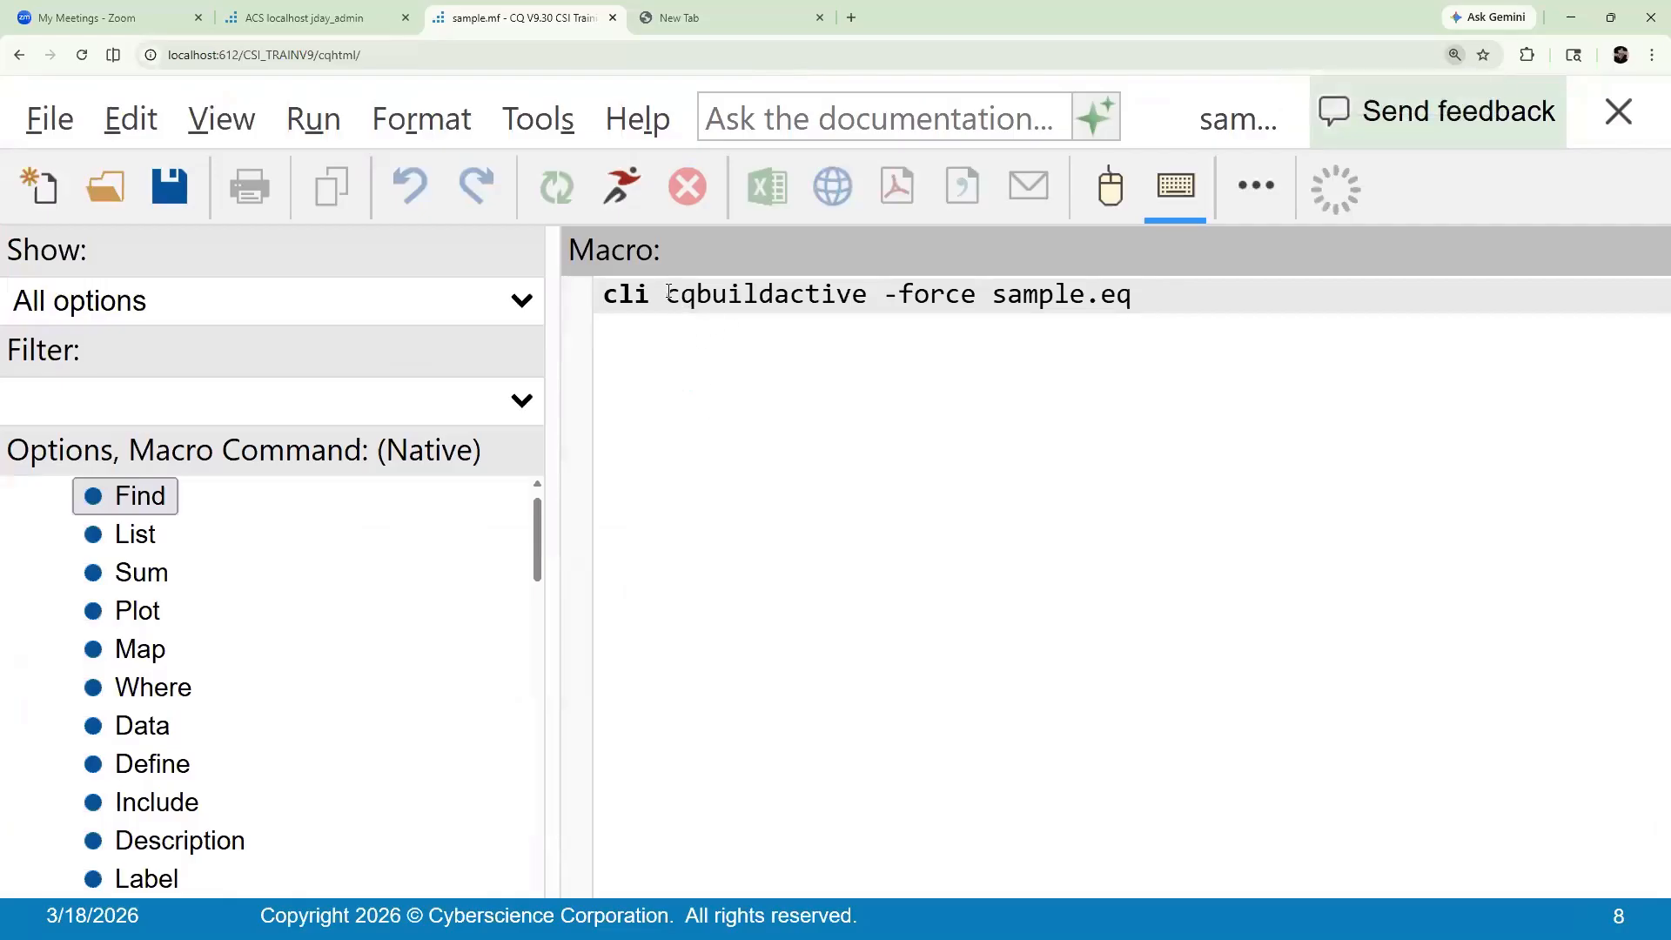
drag(667, 294, 869, 300)
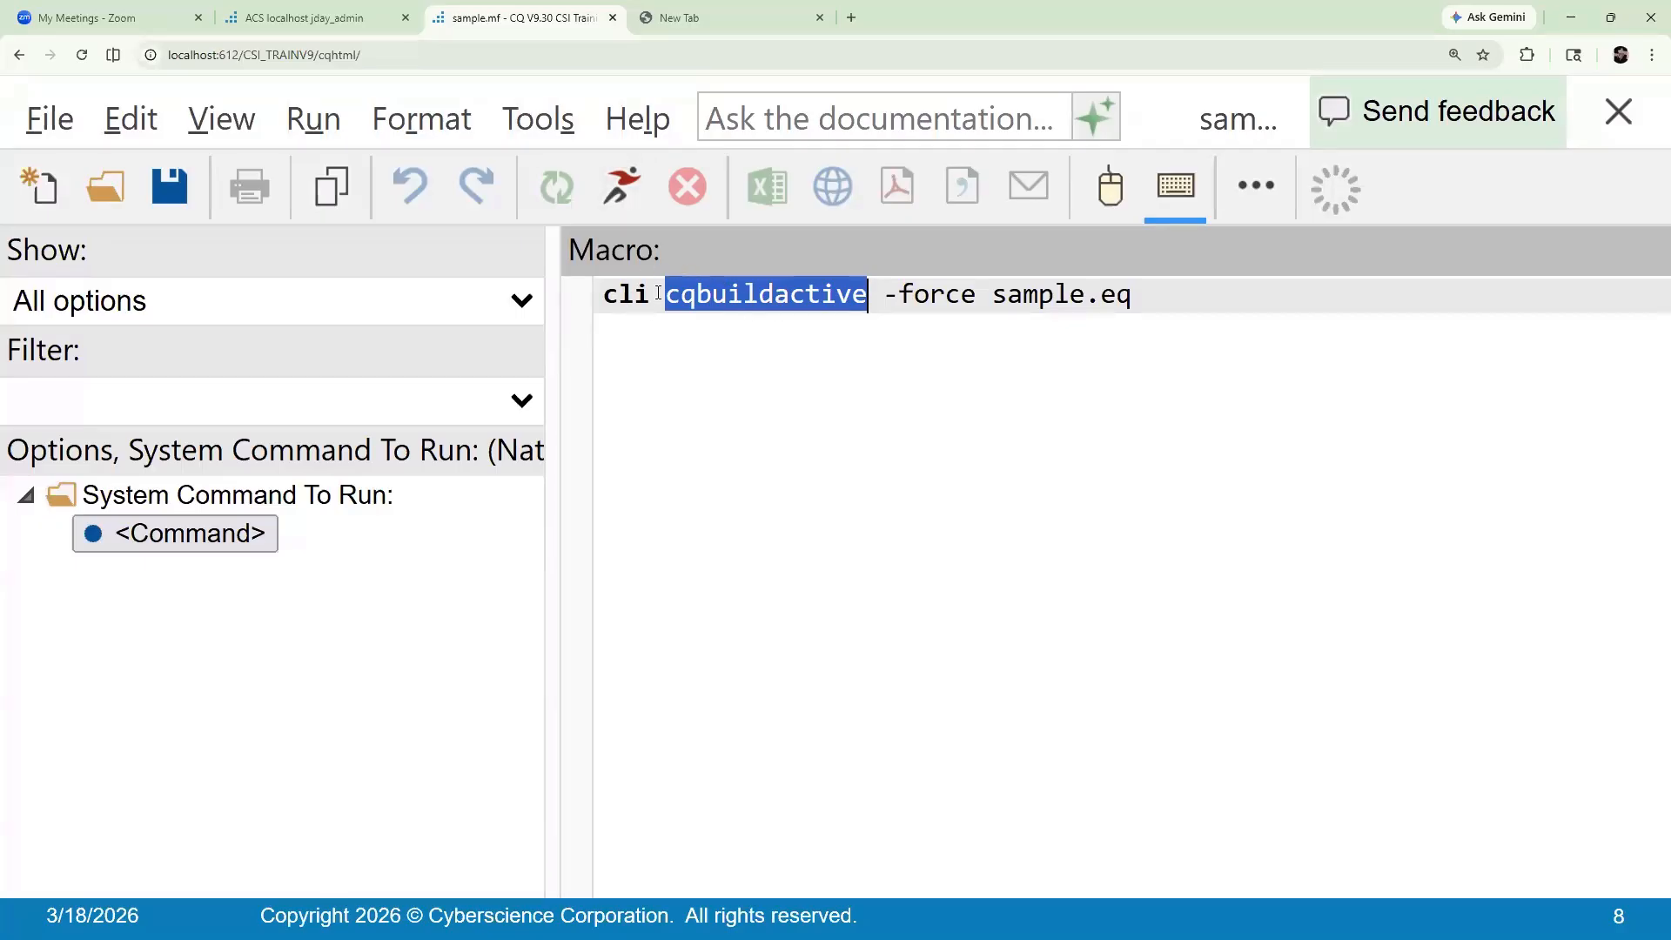
click(635, 327)
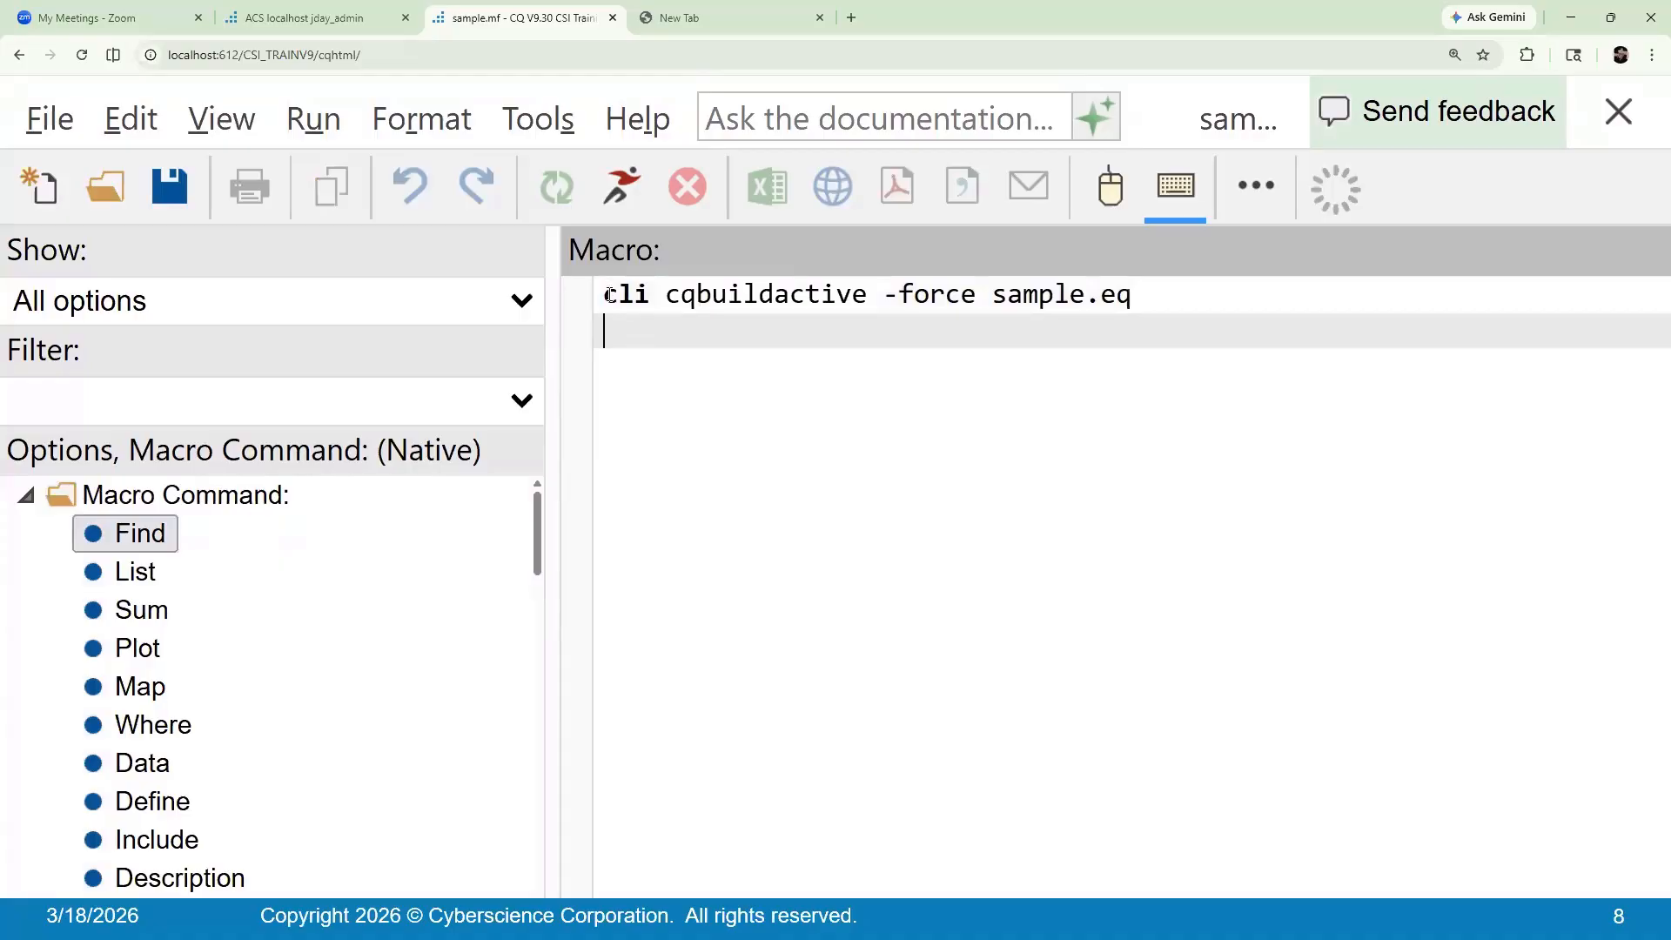
double_click(608, 294)
key(ctrl+m)
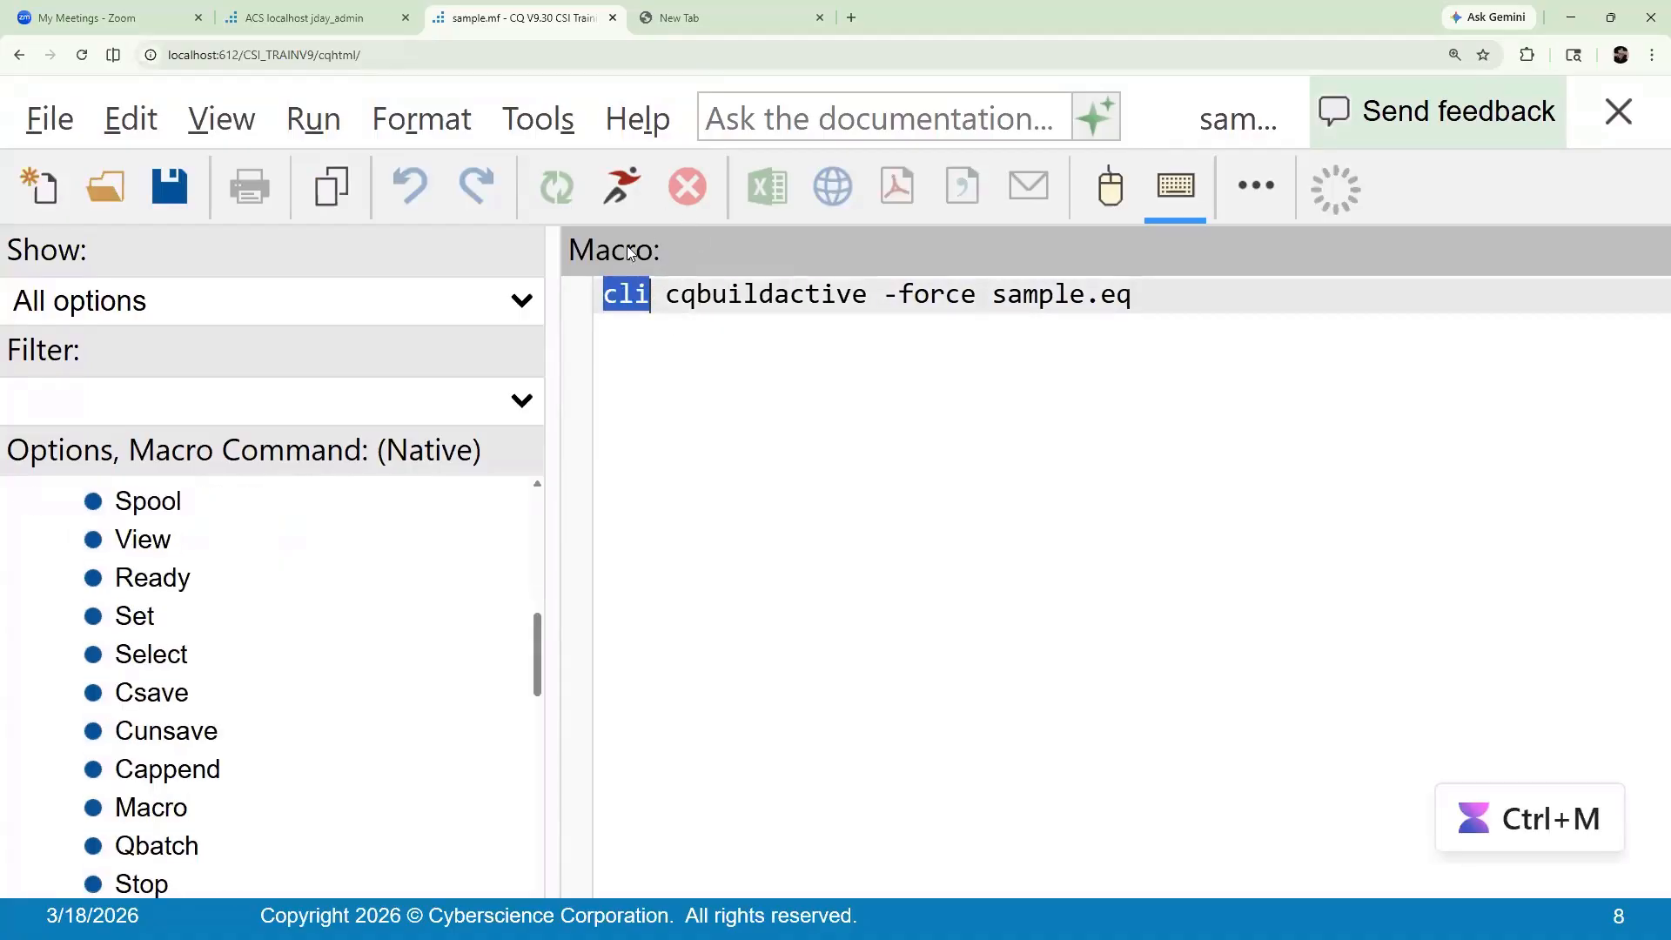
click(667, 294)
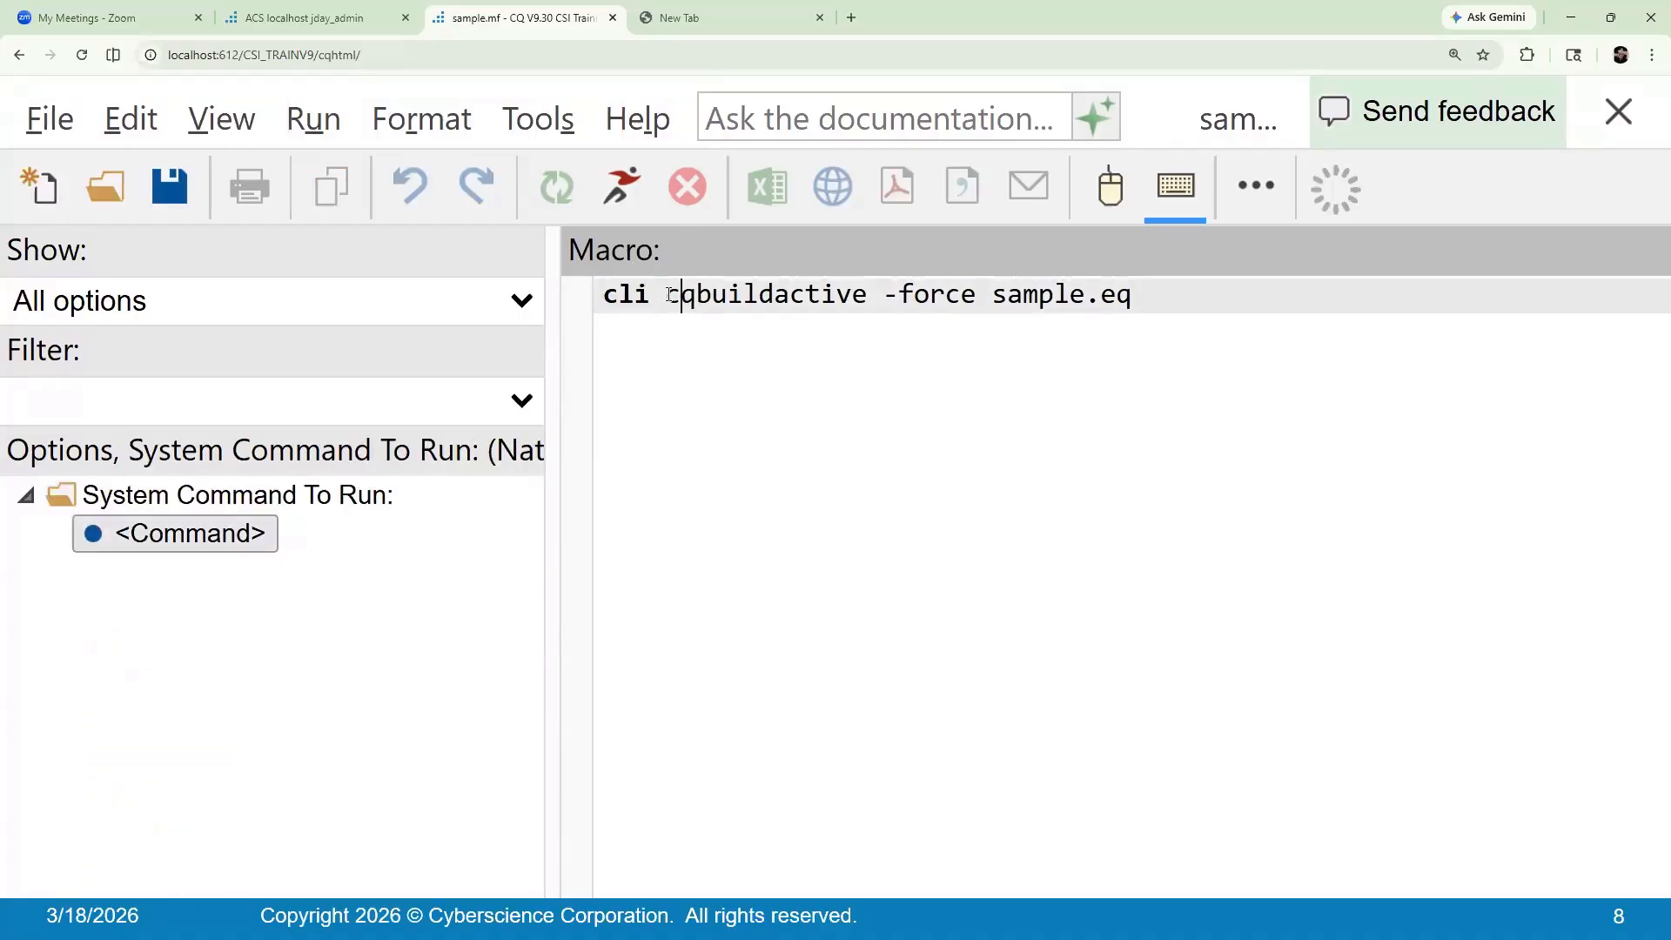
drag(667, 294, 854, 317)
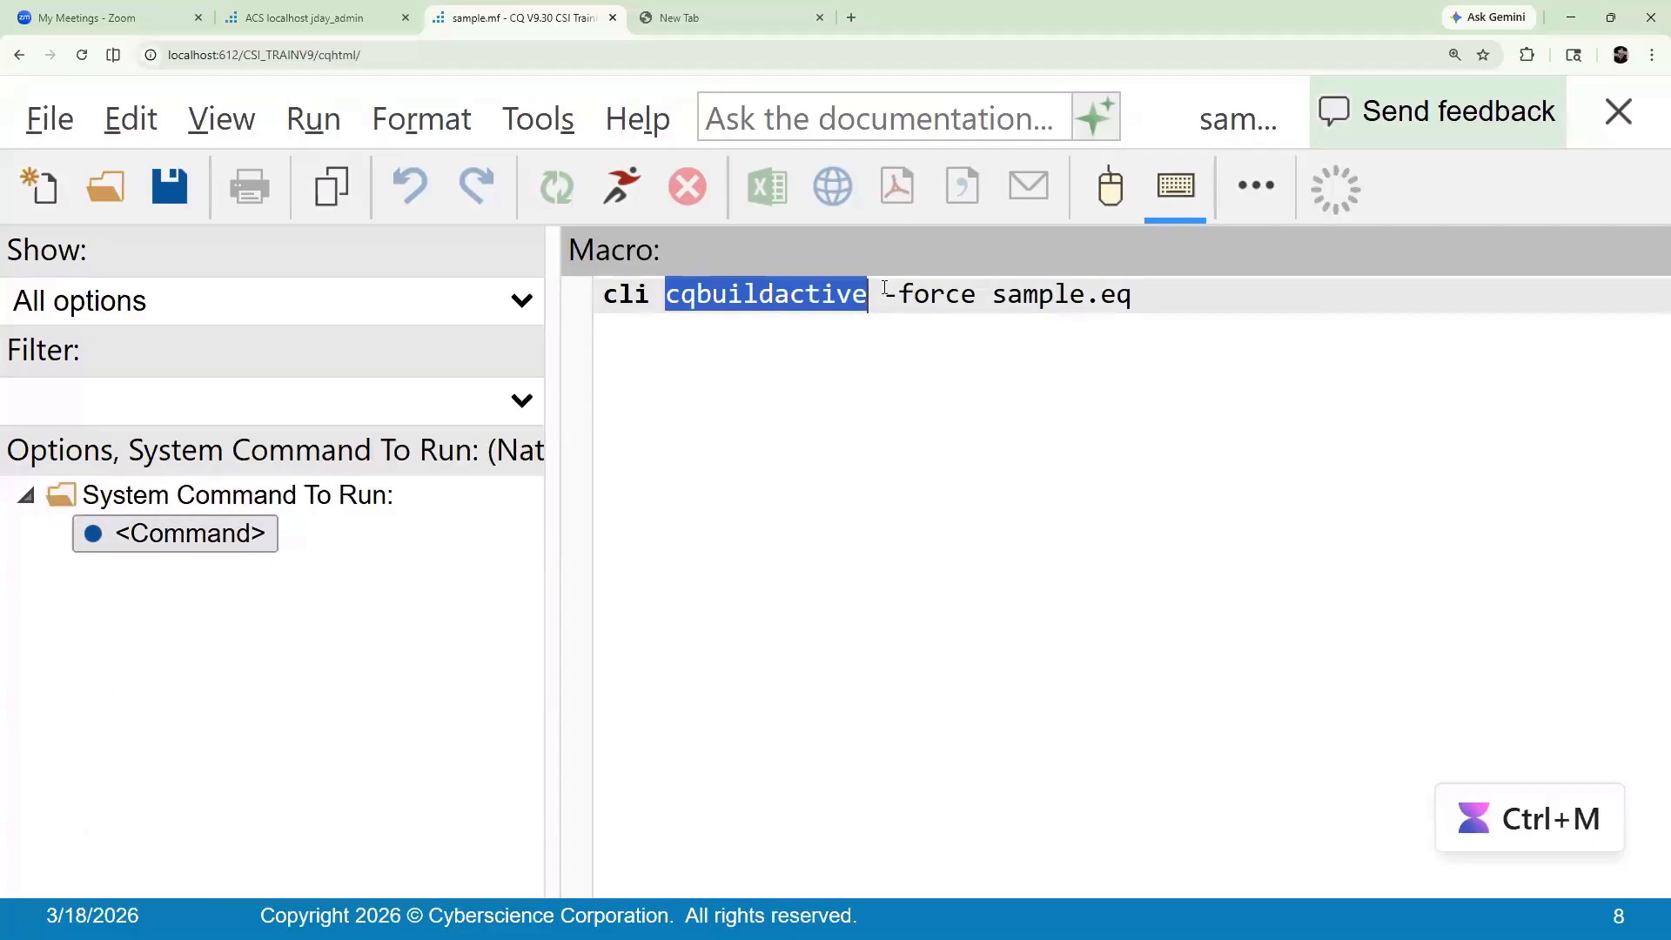
Highlight the -force option and the sample.eq argument in the macro line to examine each one
drag(883, 294, 978, 293)
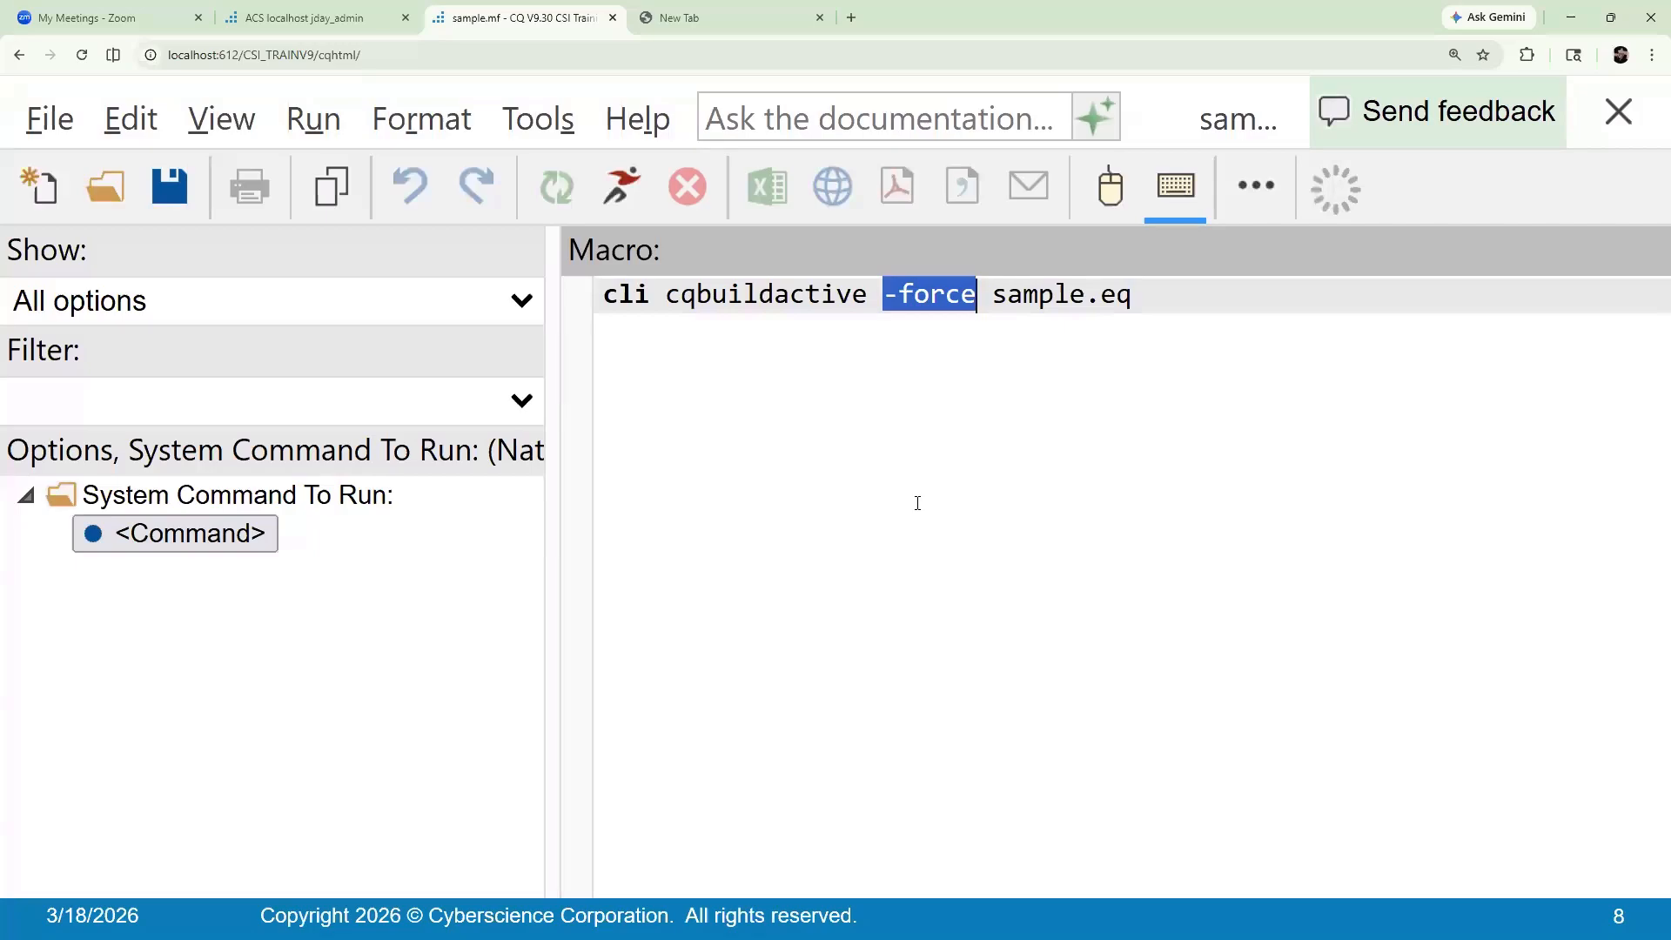
click(1031, 331)
drag(999, 294, 1094, 478)
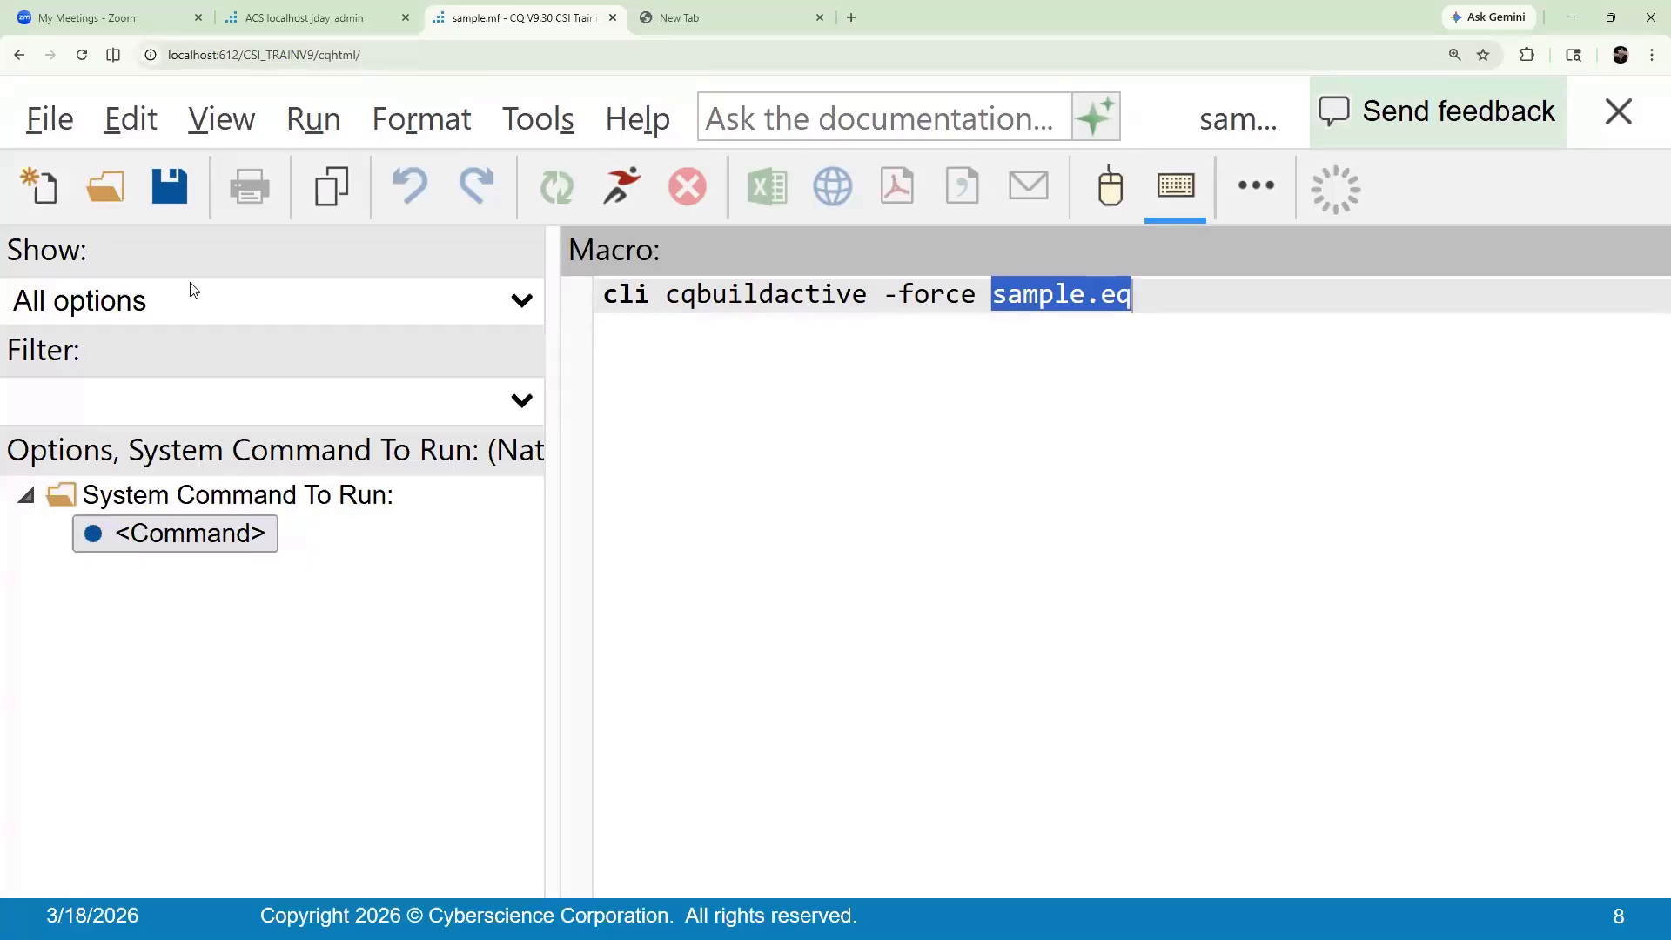
Preview sample-input_customer.help.eq and open the query file sample-input_site.help.eq
mouse_move(97, 195)
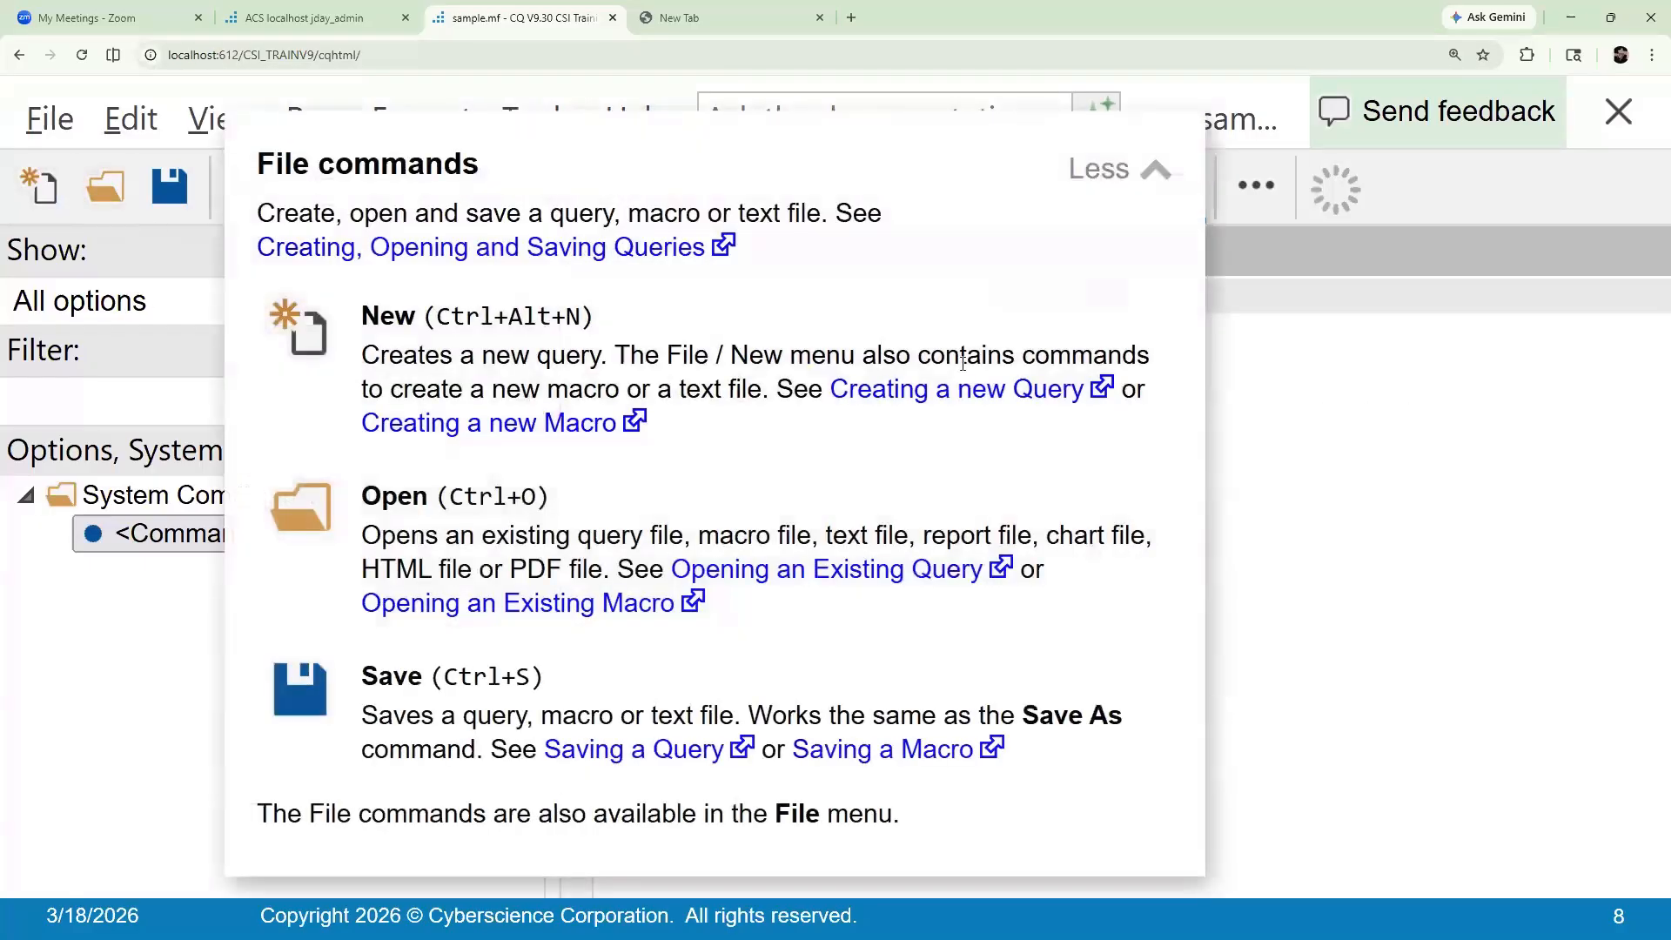
click(99, 181)
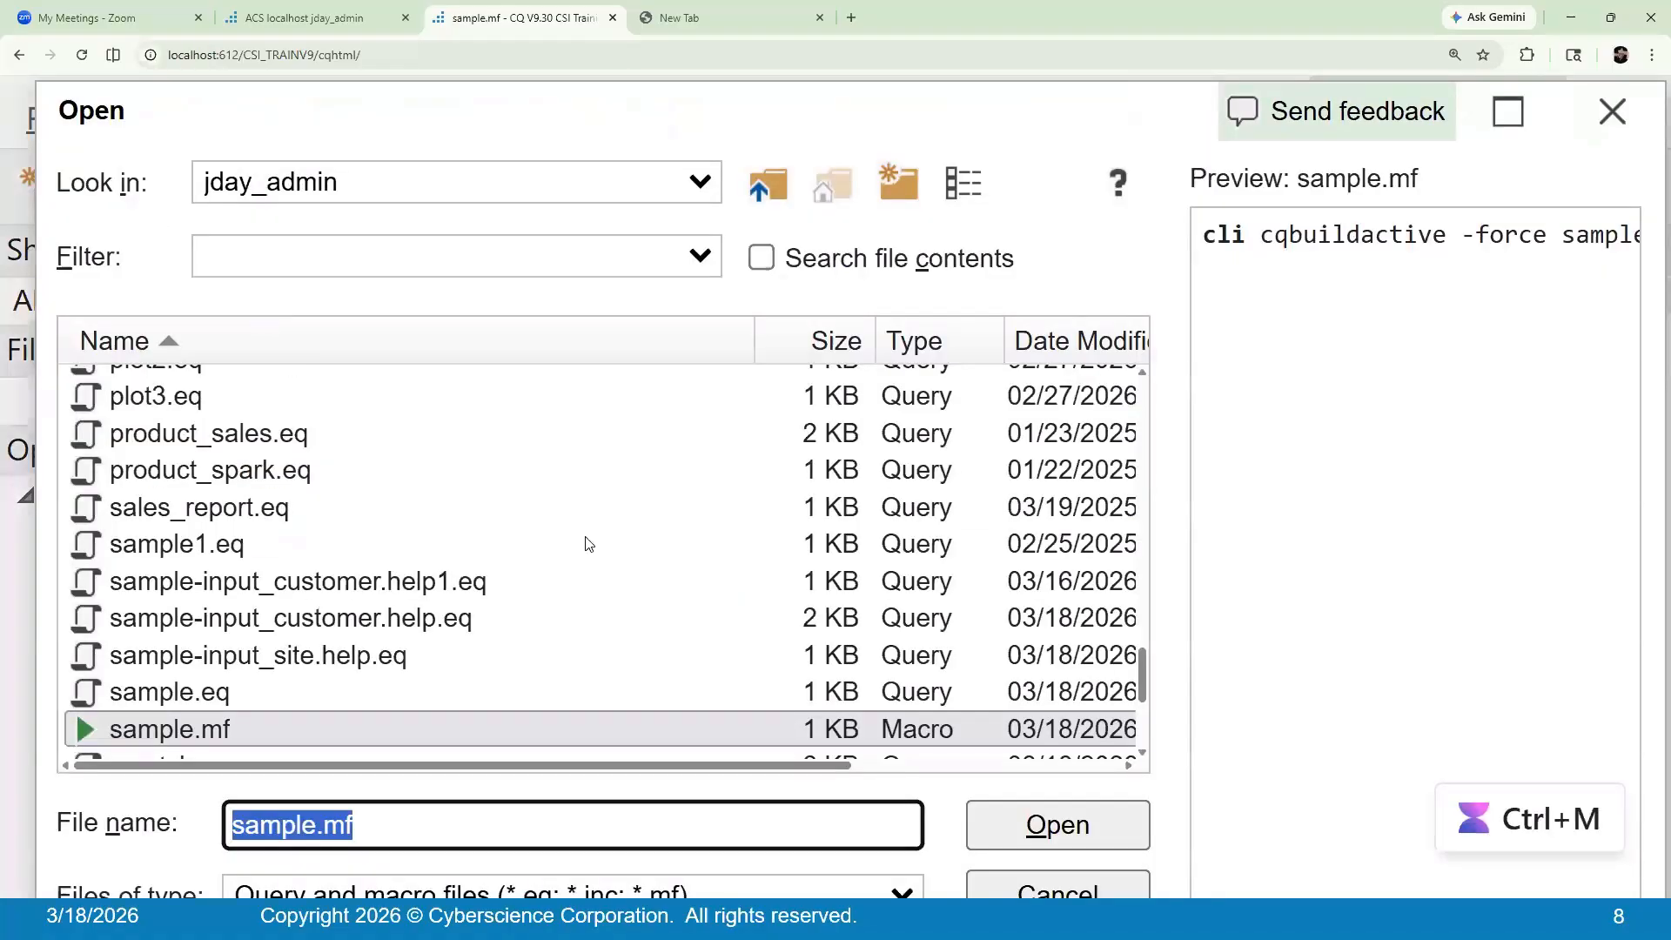
click(283, 623)
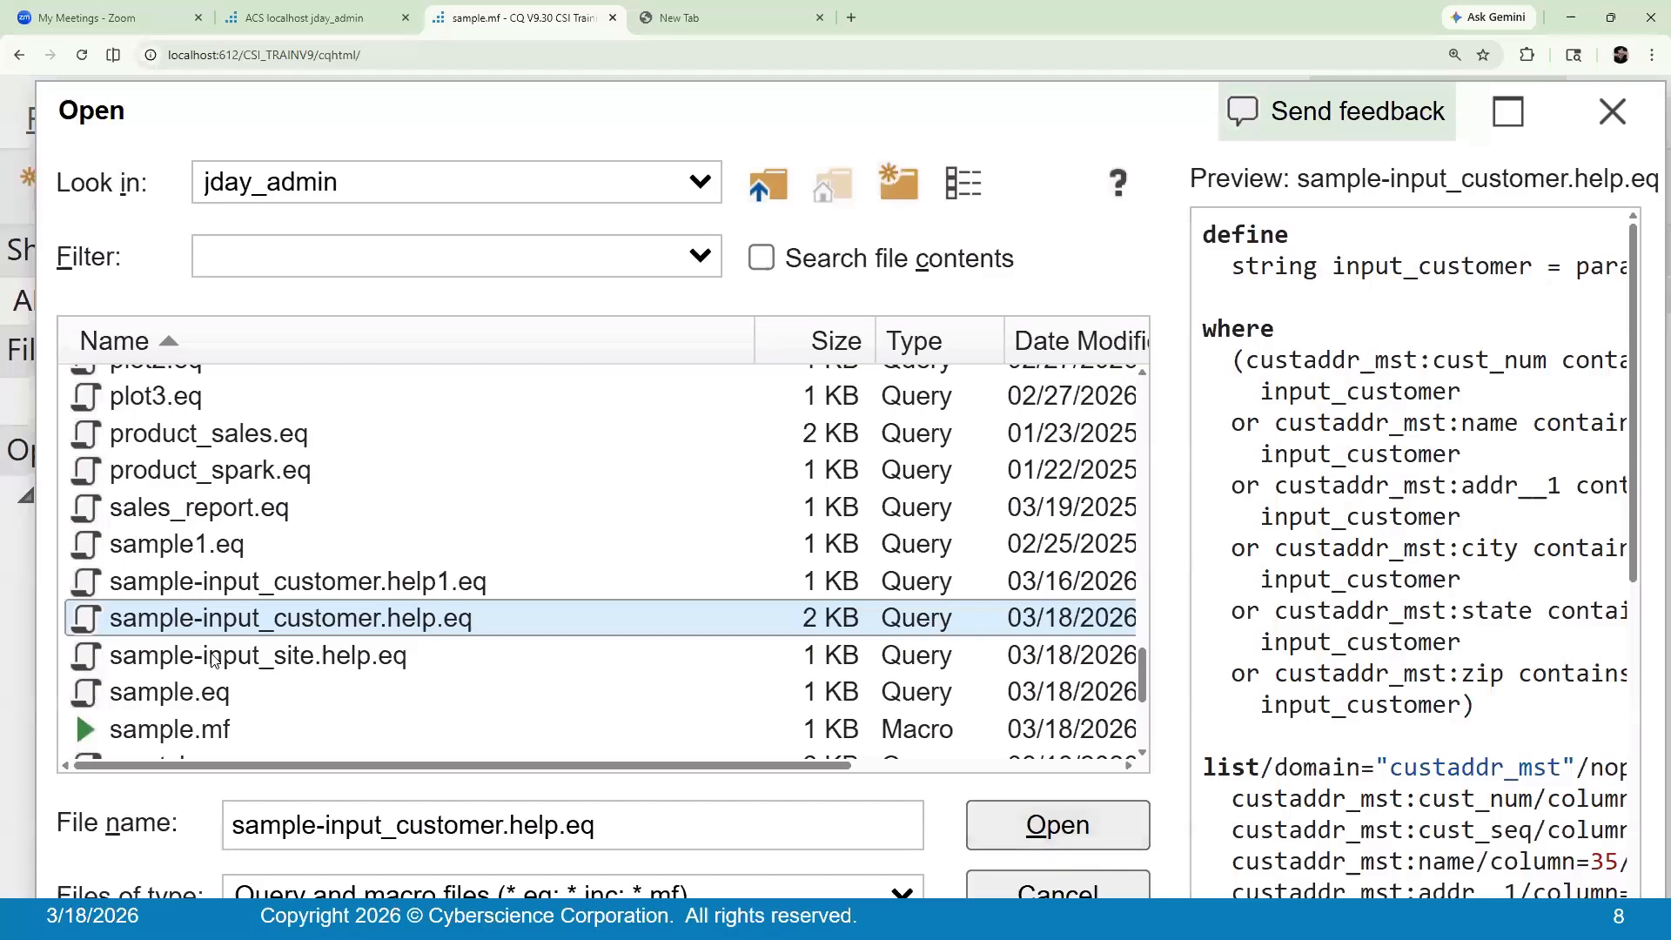
click(281, 663)
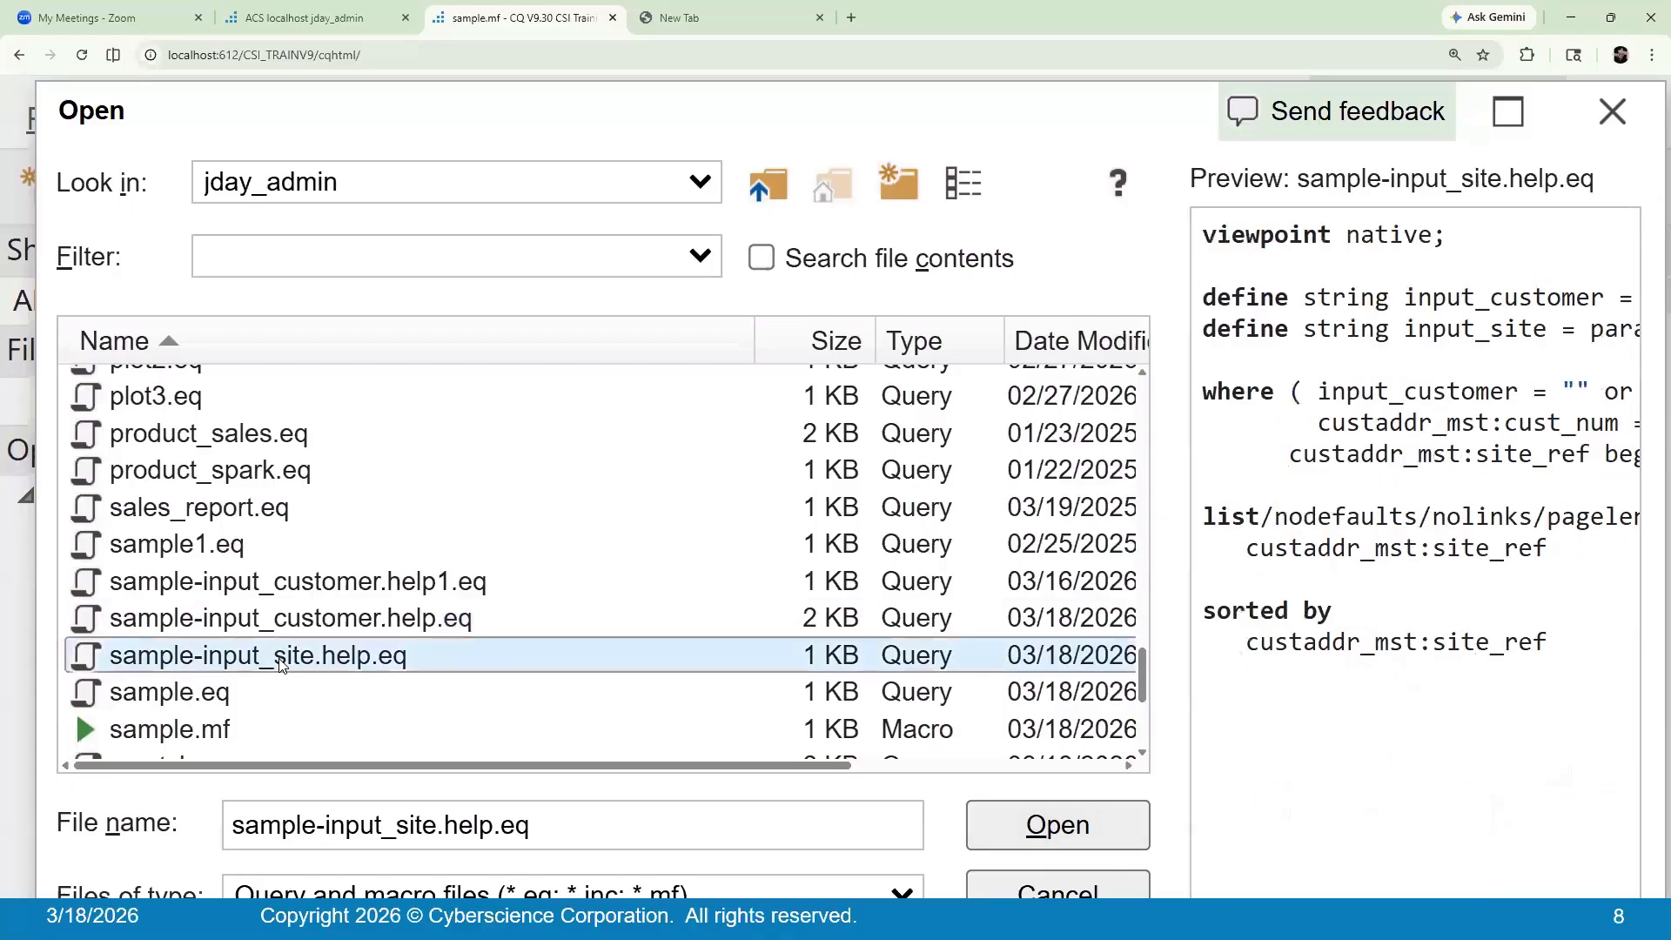
click(1033, 834)
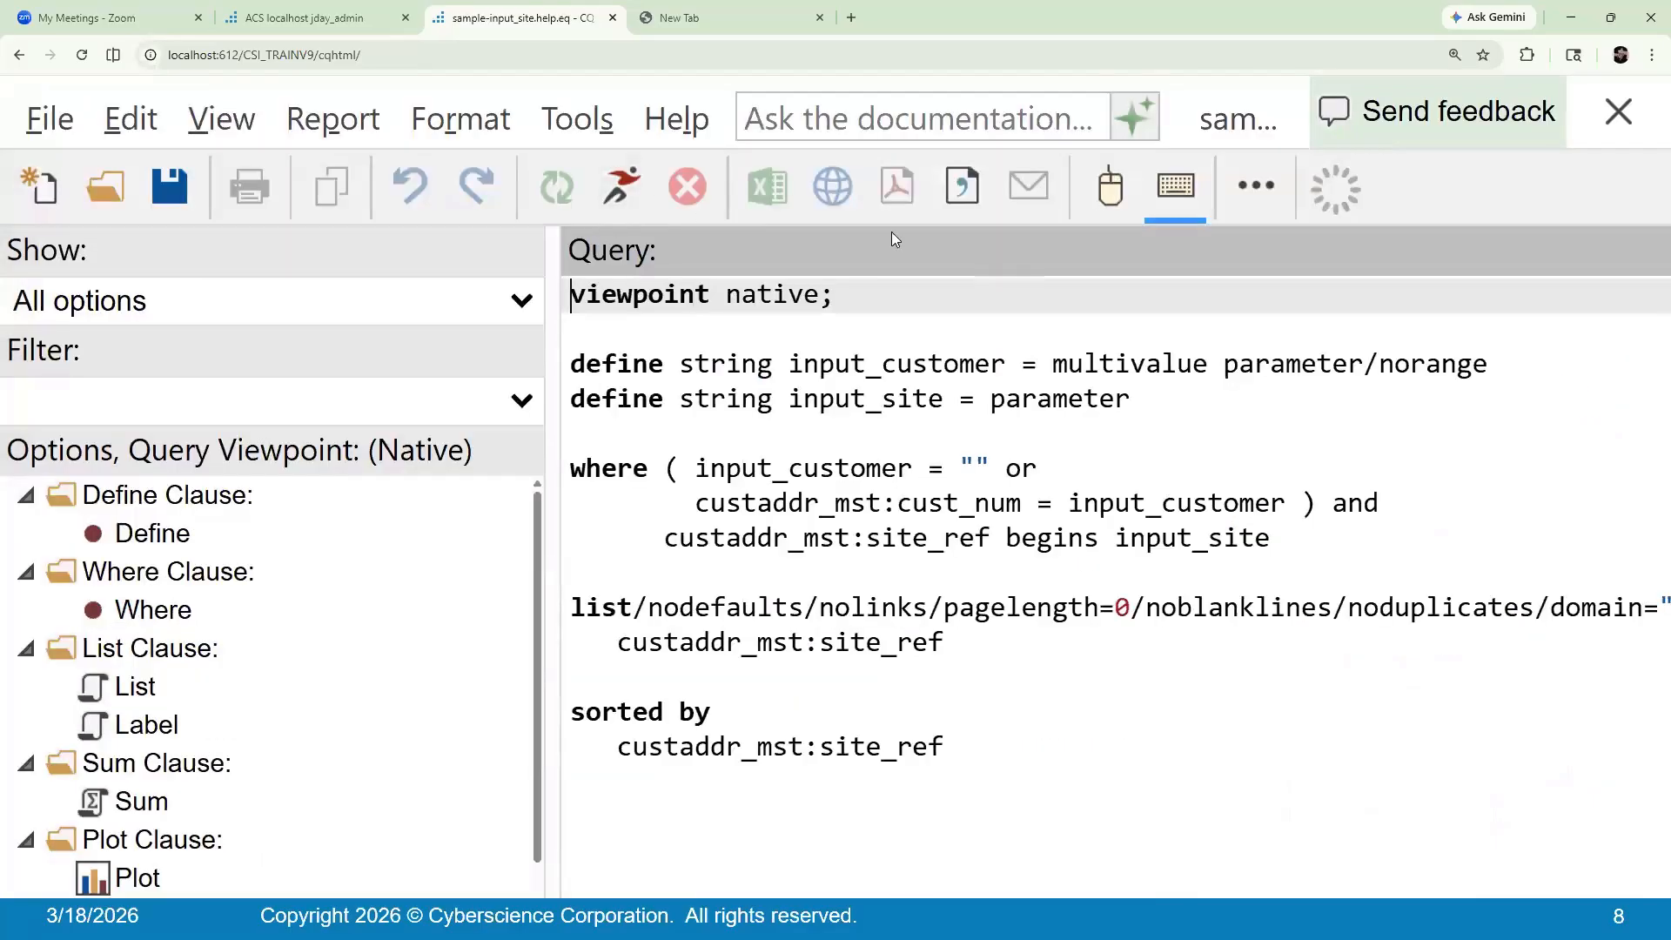
click(1107, 198)
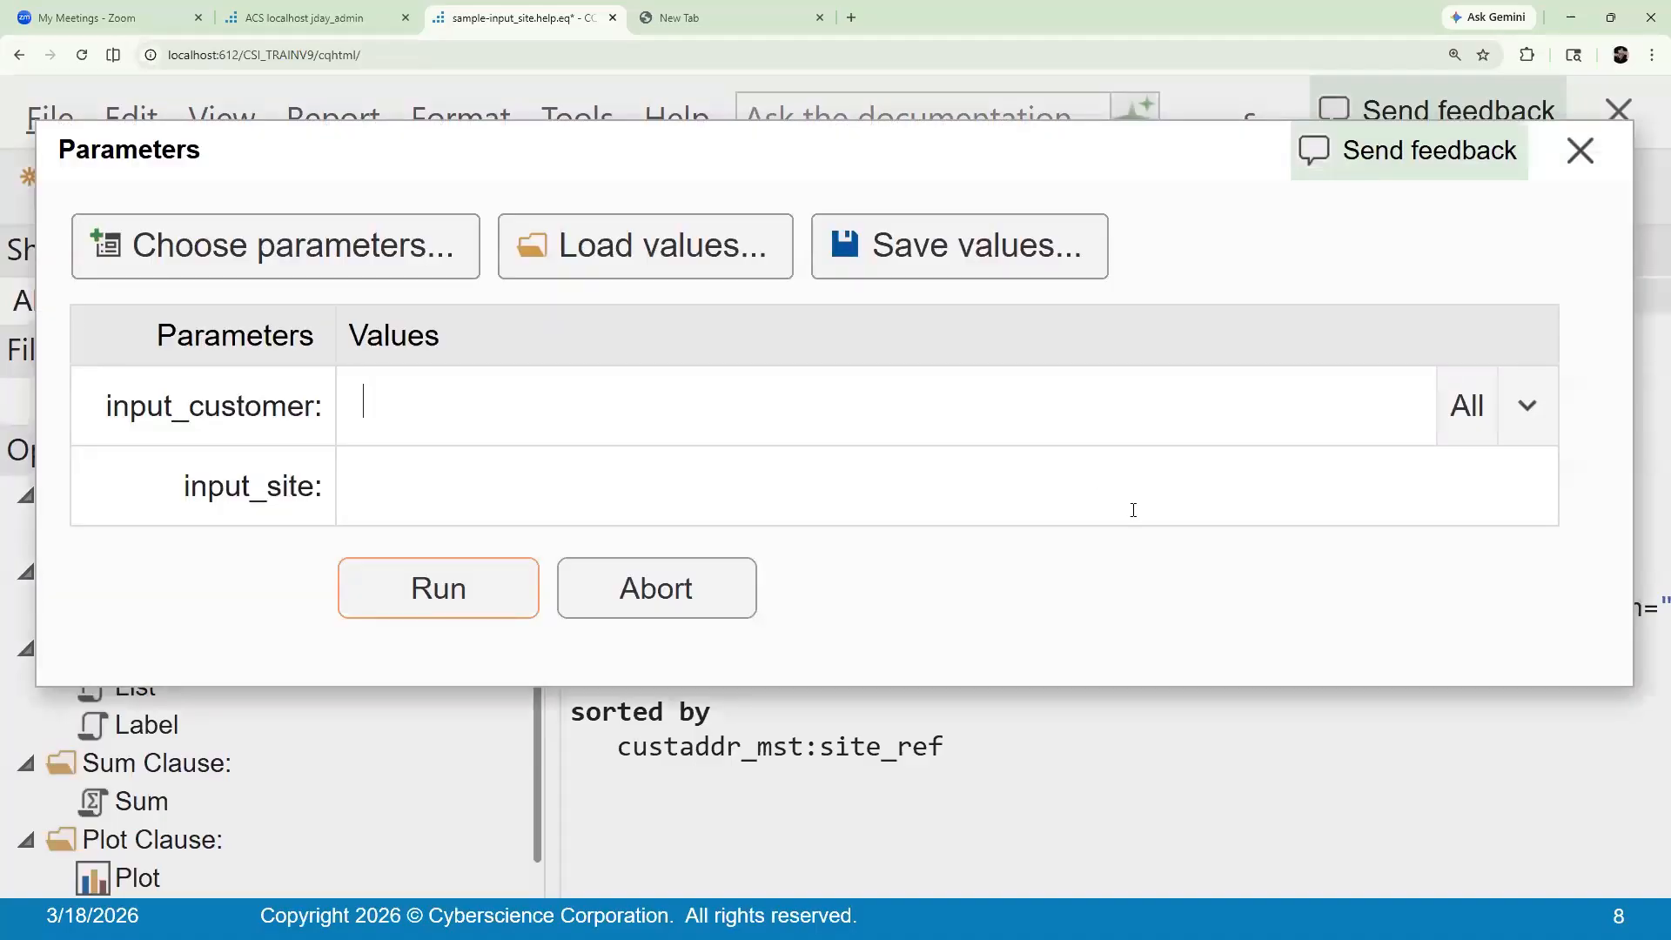
click(1545, 409)
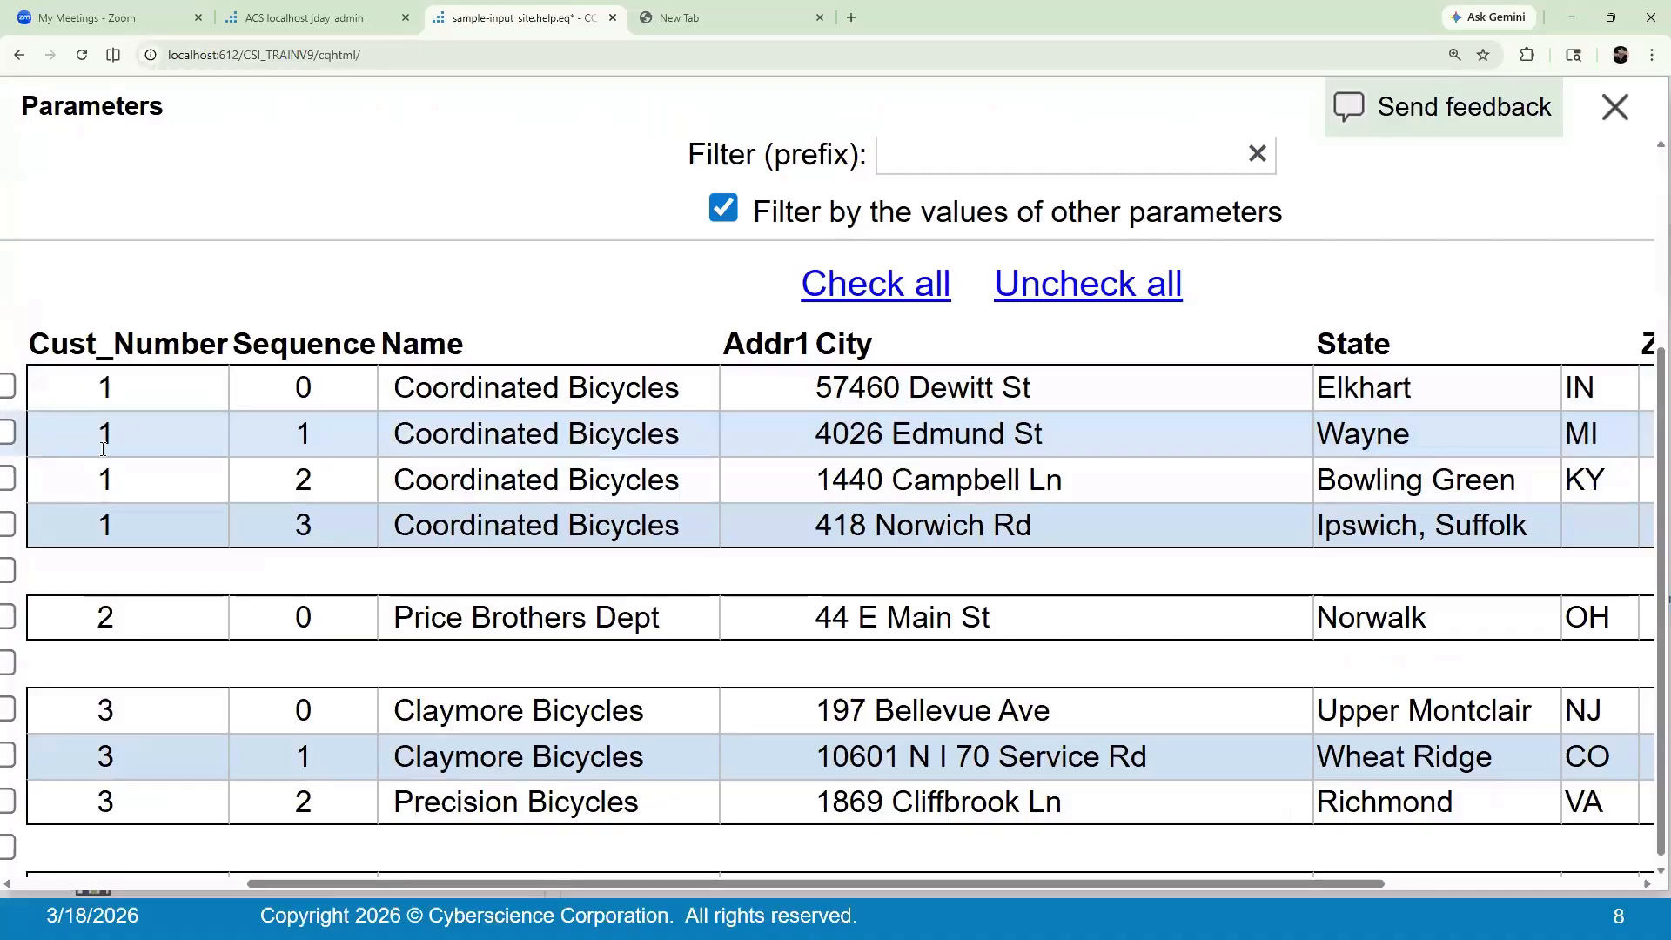
click(104, 449)
key(ctrl+minus)
key(ctrl+minus)
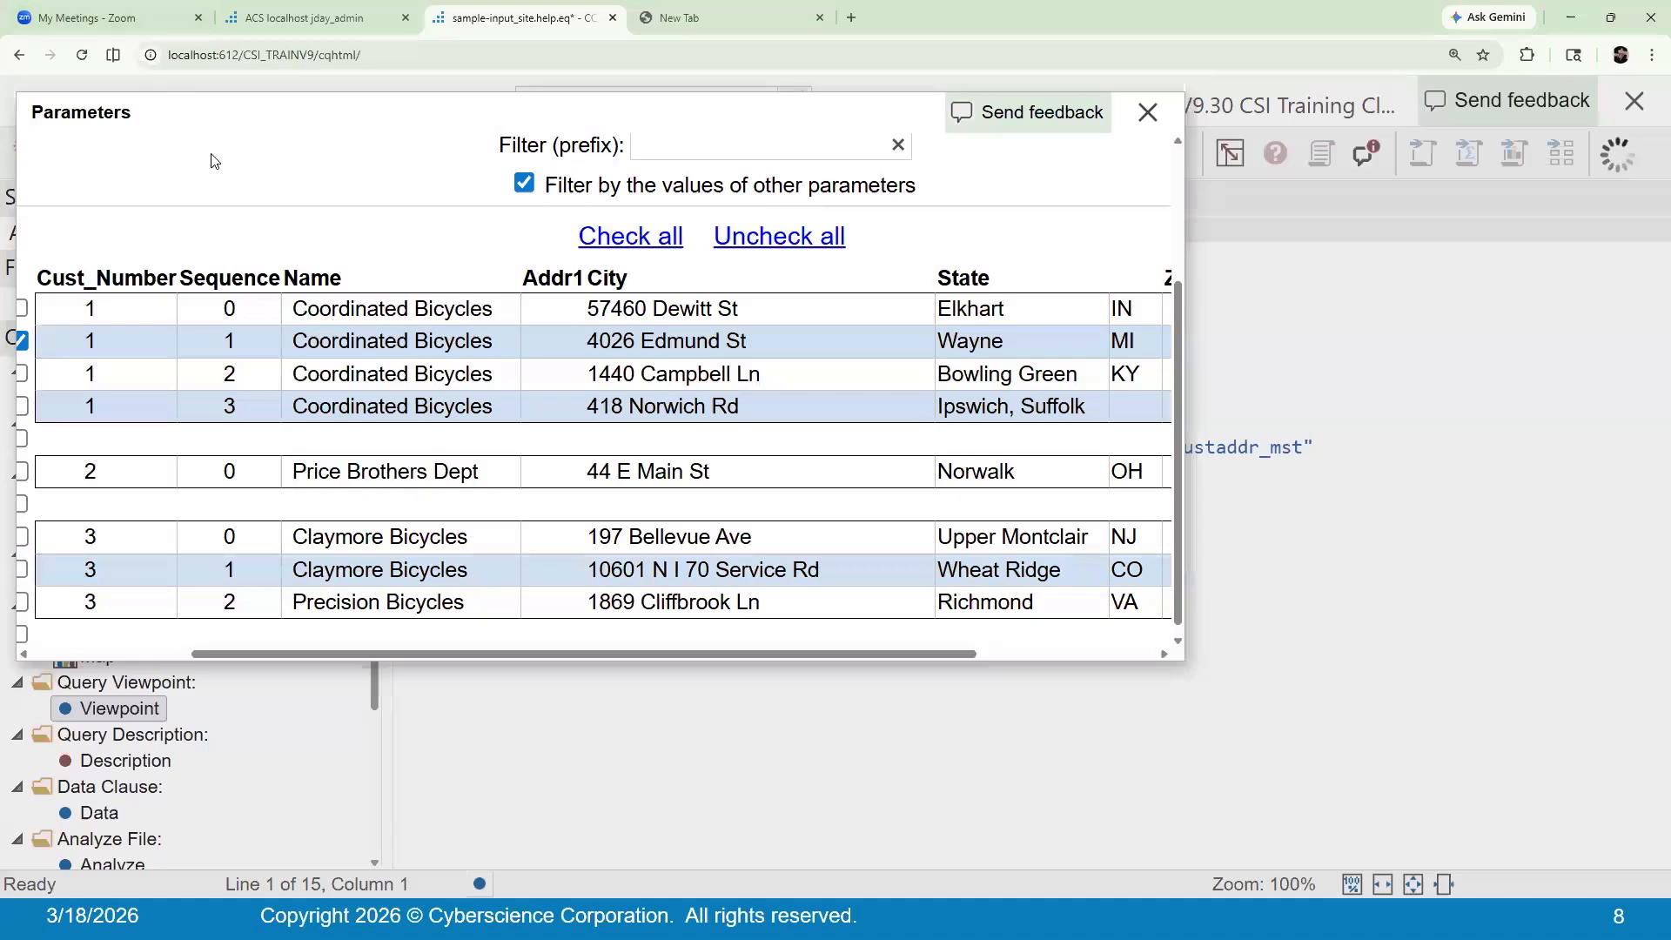
drag(783, 105, 1090, 308)
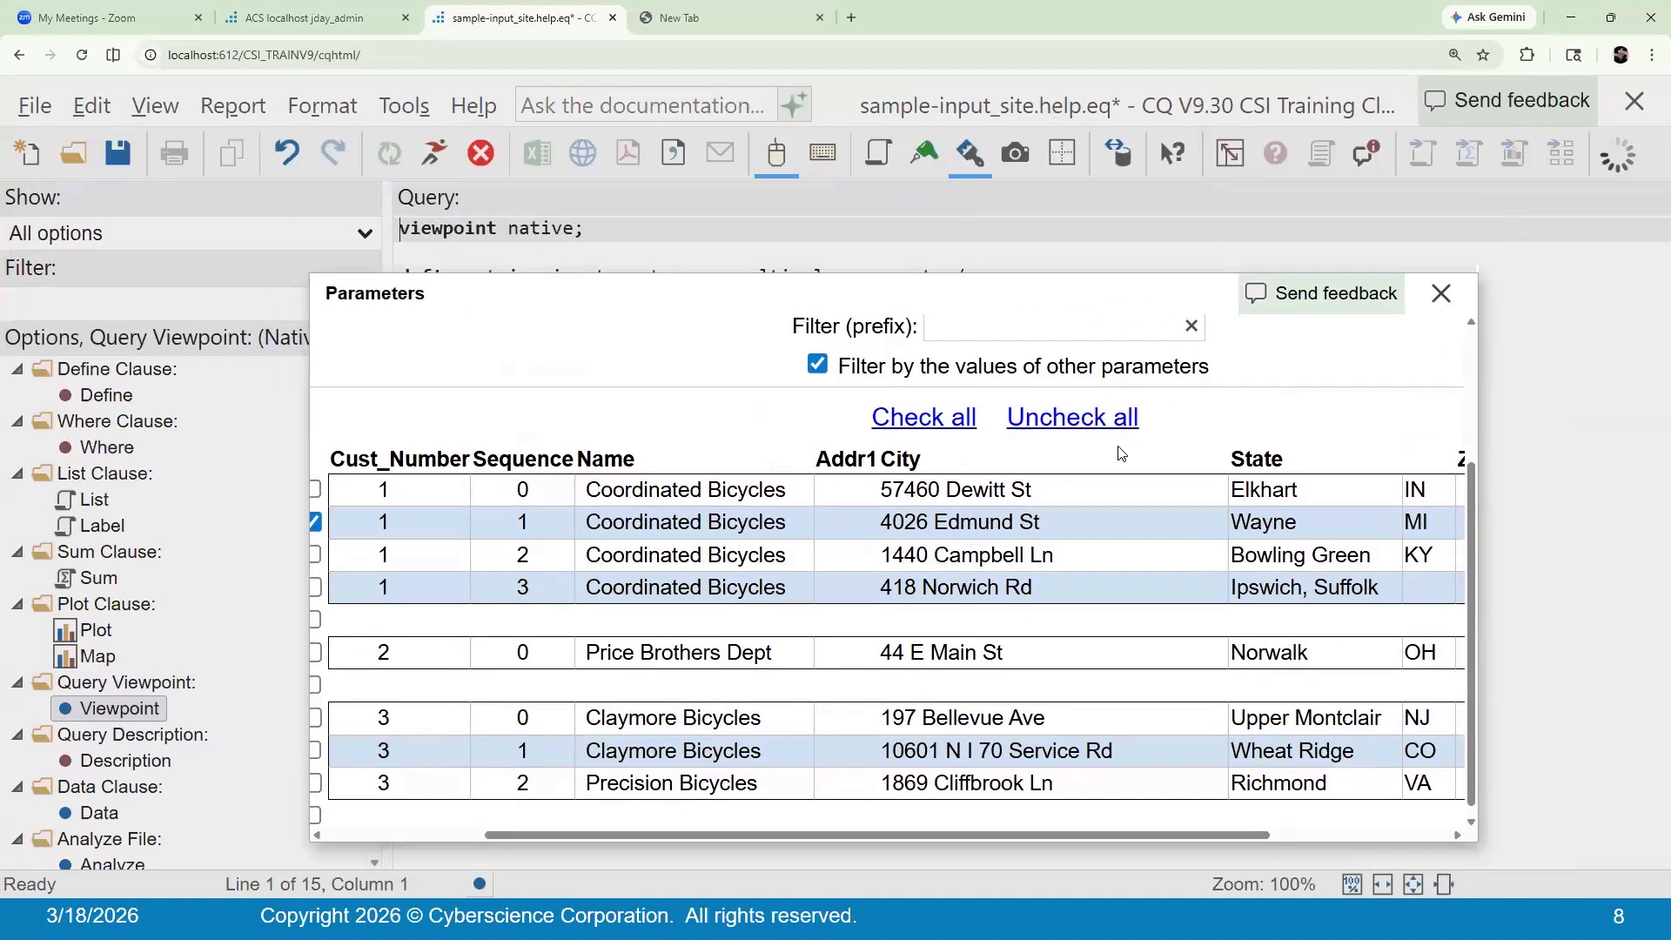
click(1441, 293)
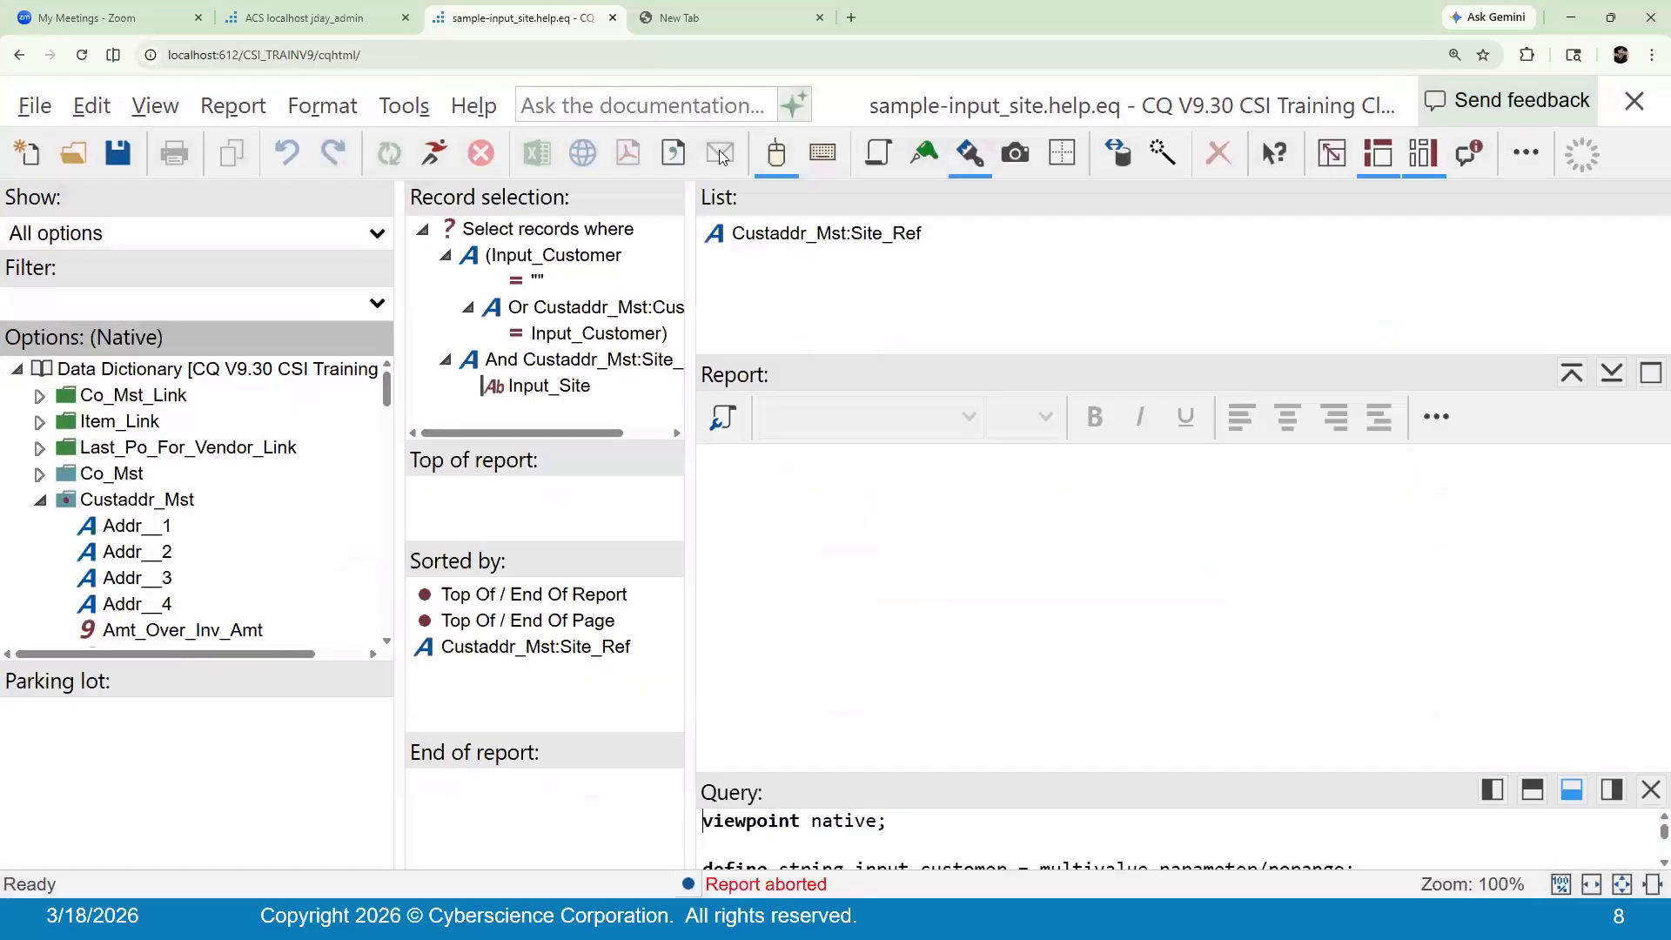
Run the query with customer 1 chosen for input_customer, view the value list for input_site, and abort the run
click(434, 153)
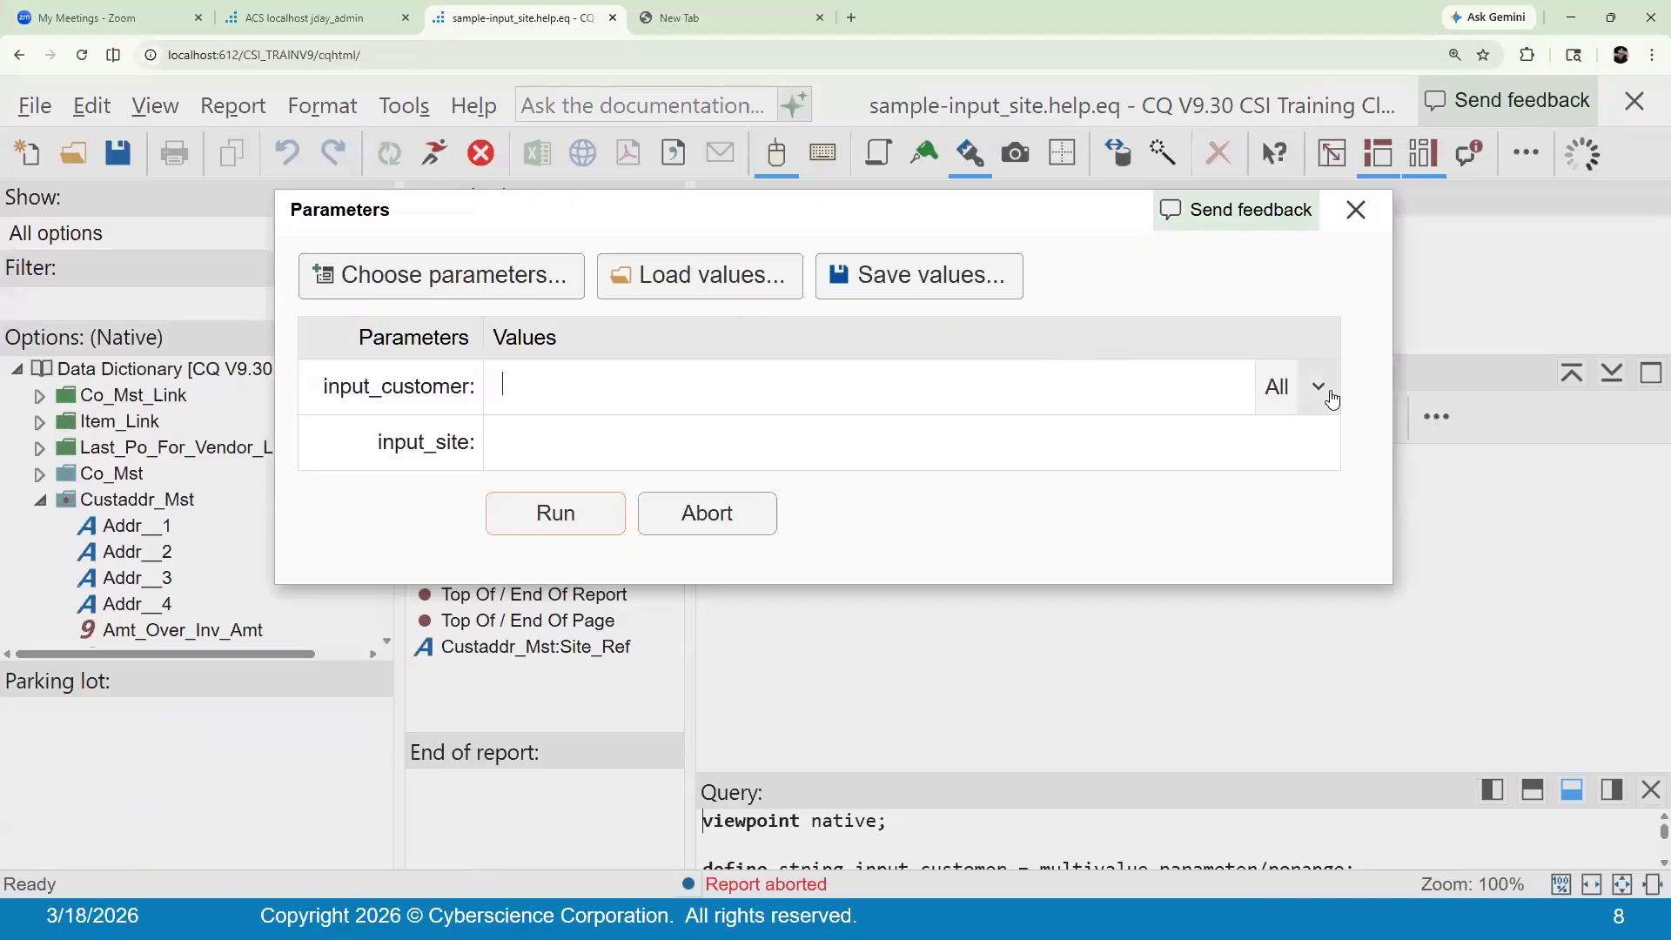
click(1321, 389)
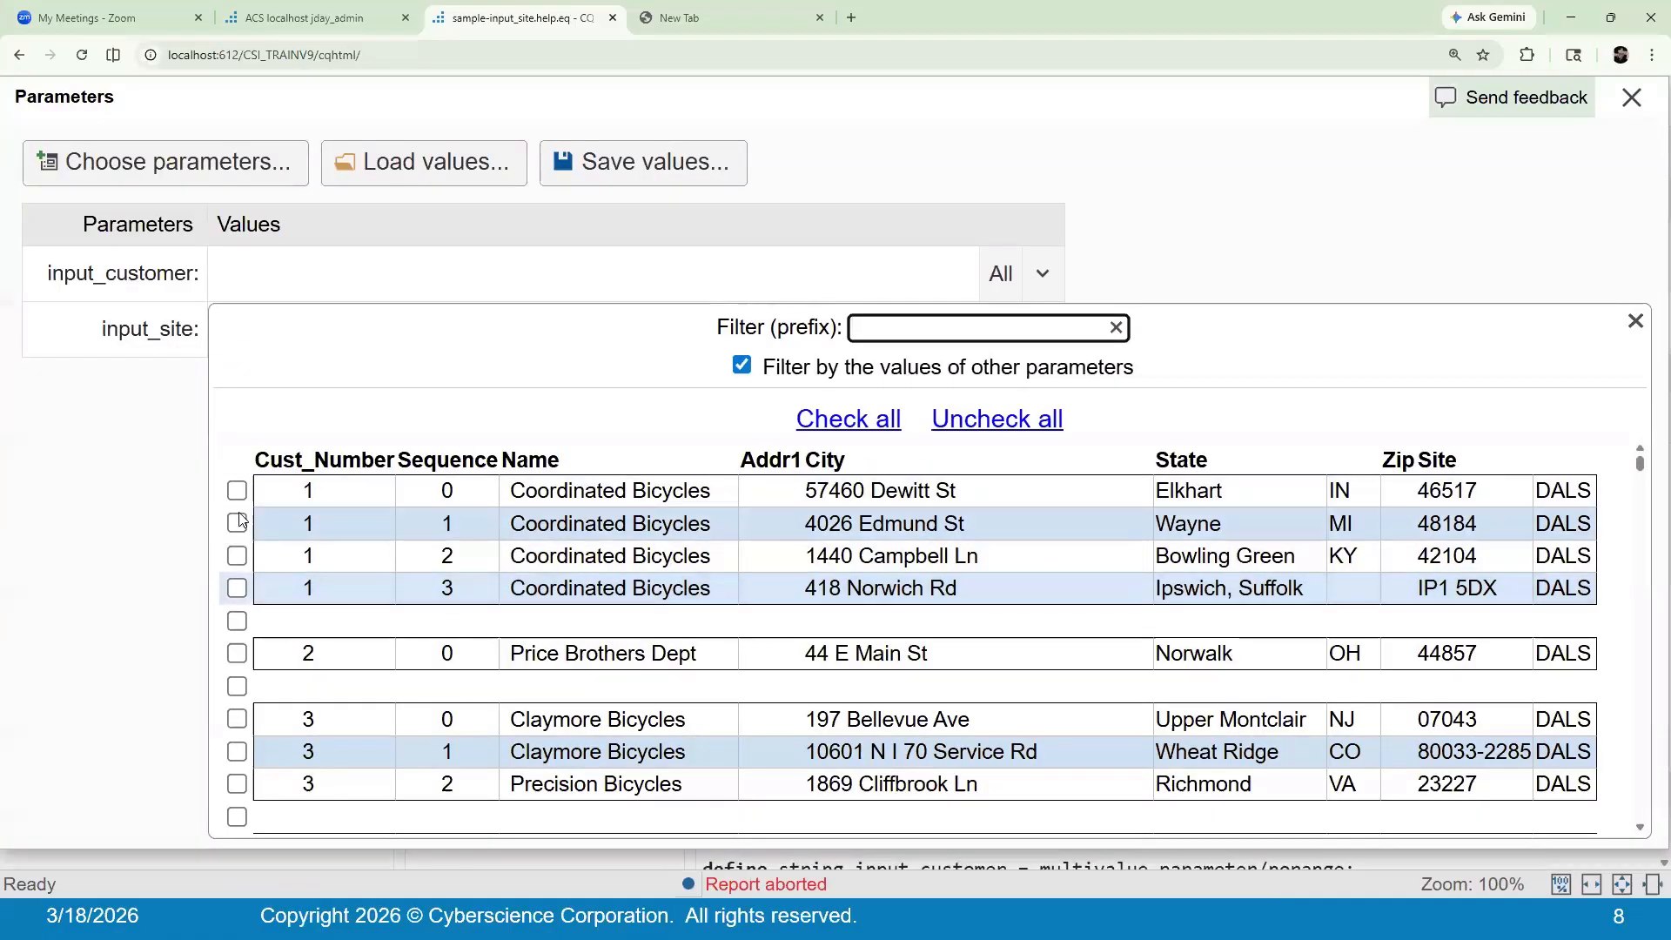
click(237, 490)
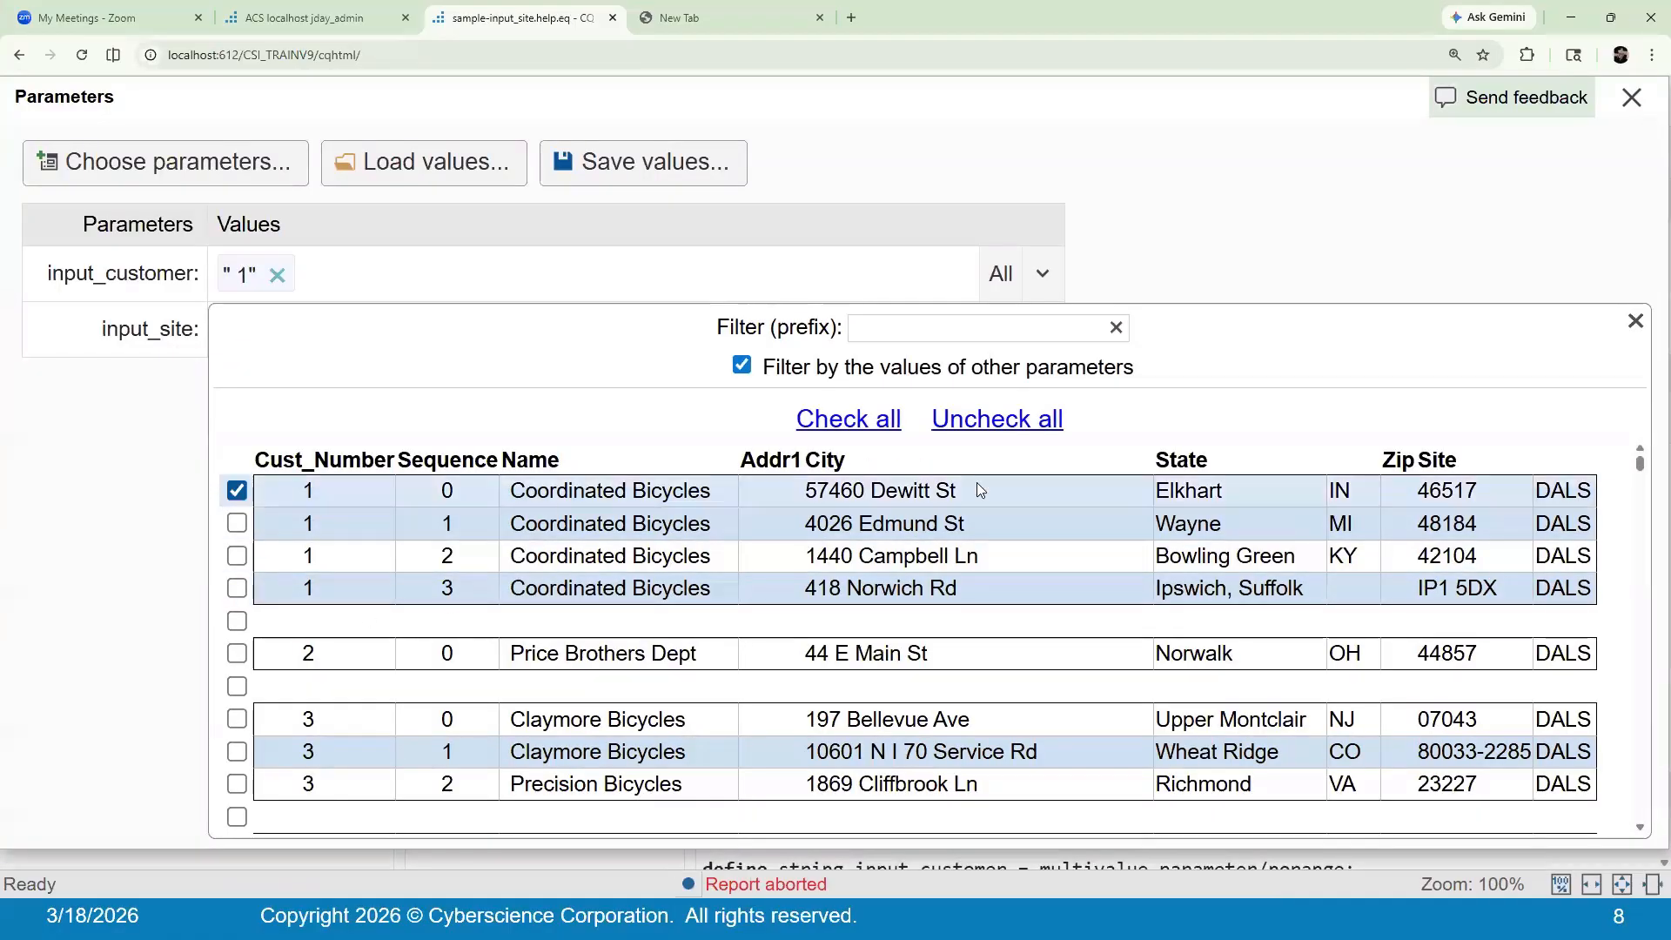
click(1228, 237)
click(412, 339)
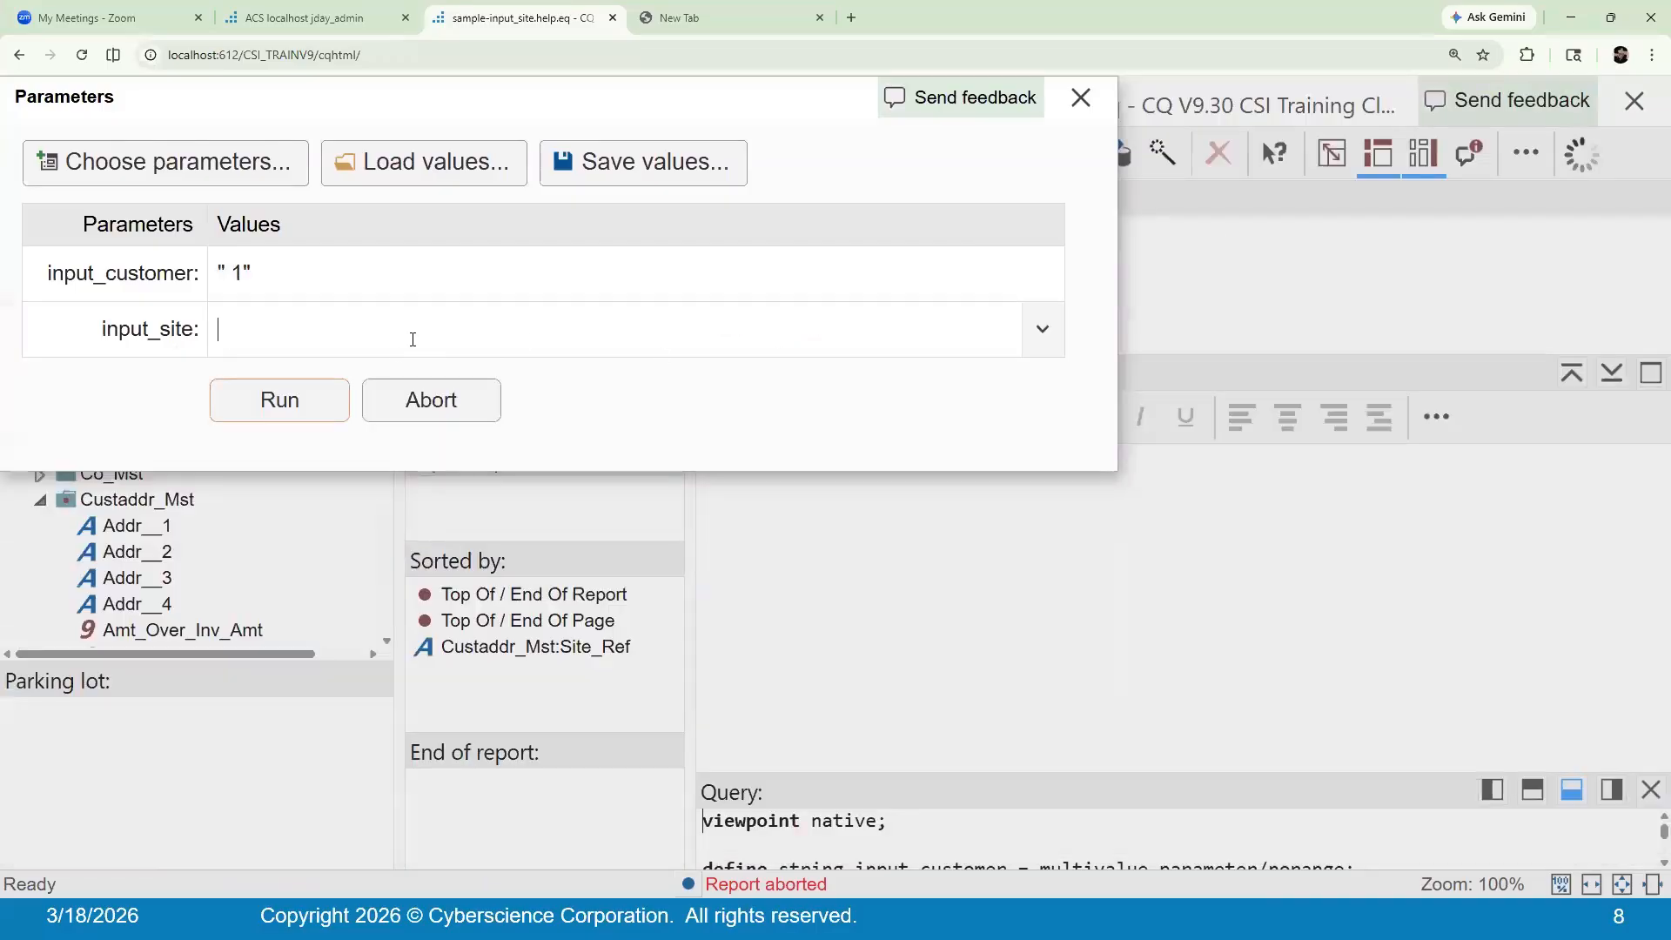
click(1045, 338)
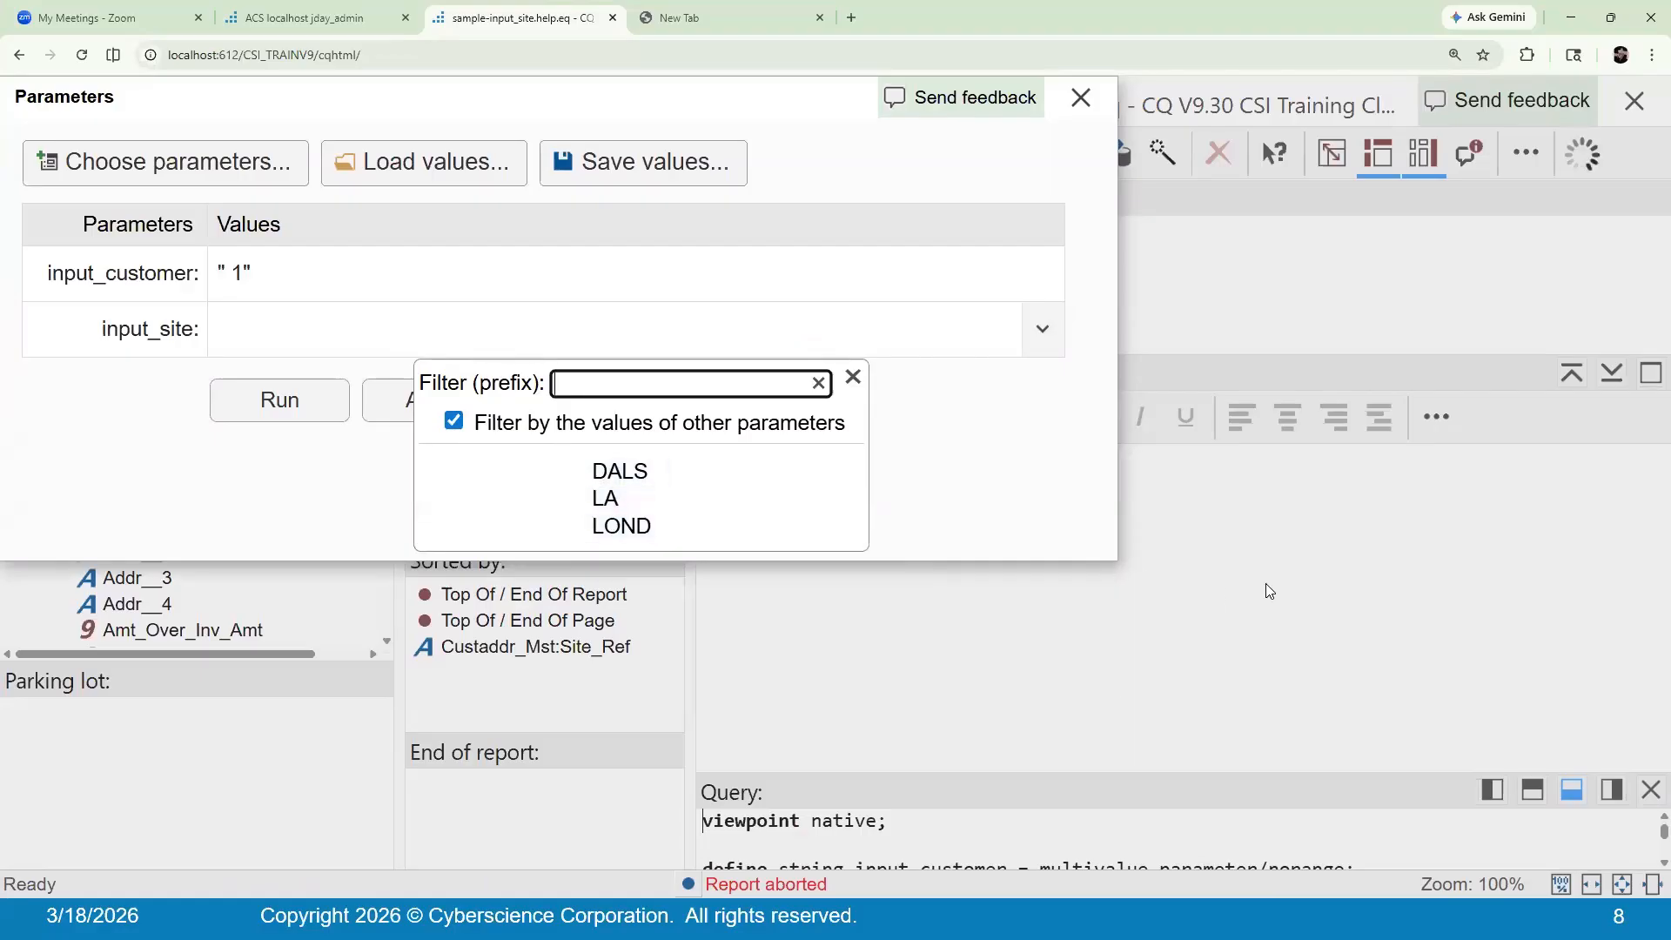
click(1069, 101)
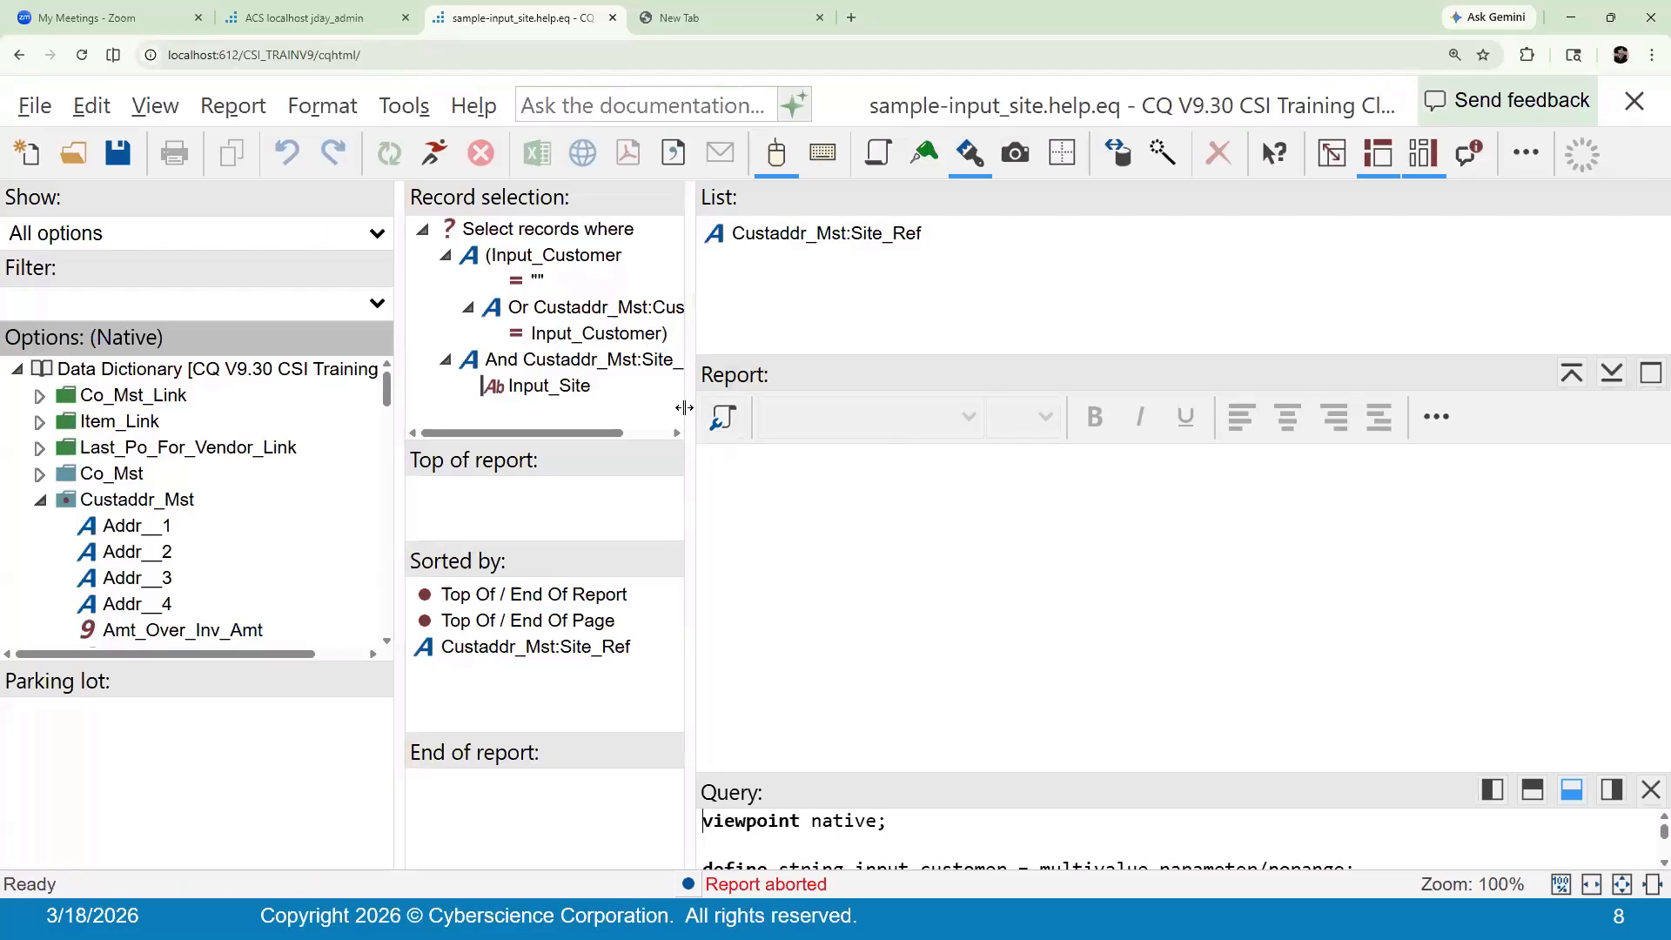
Review the site query's record selection conditions in the visual editor and in its source text
drag(690, 404, 816, 405)
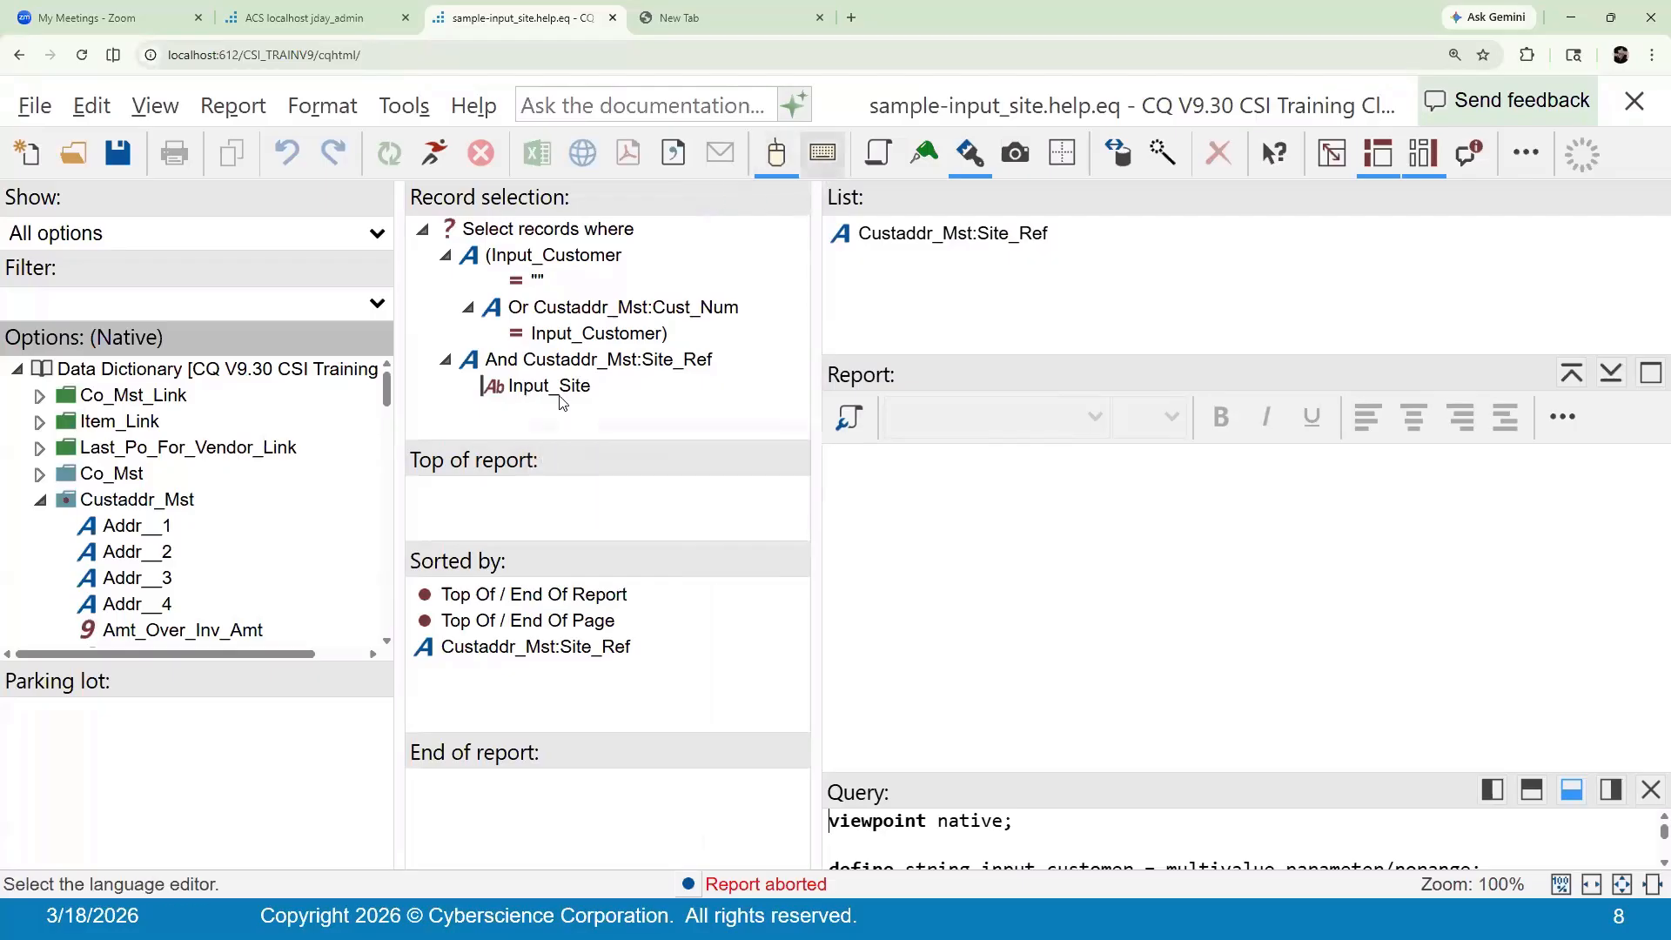
click(823, 155)
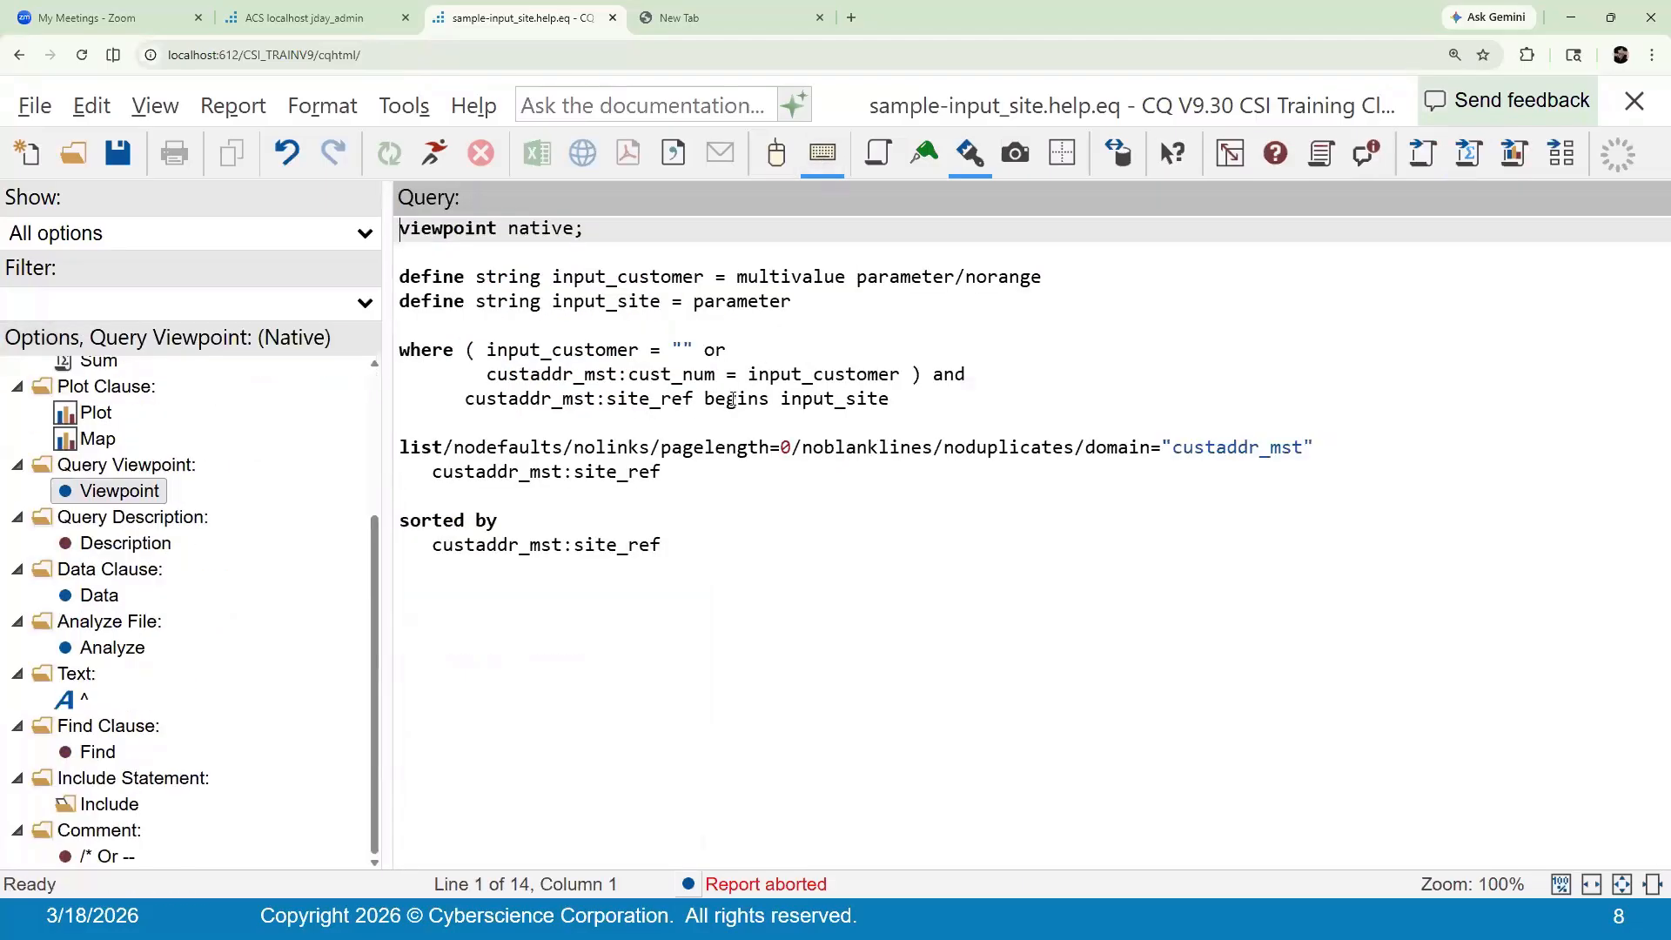
click(780, 155)
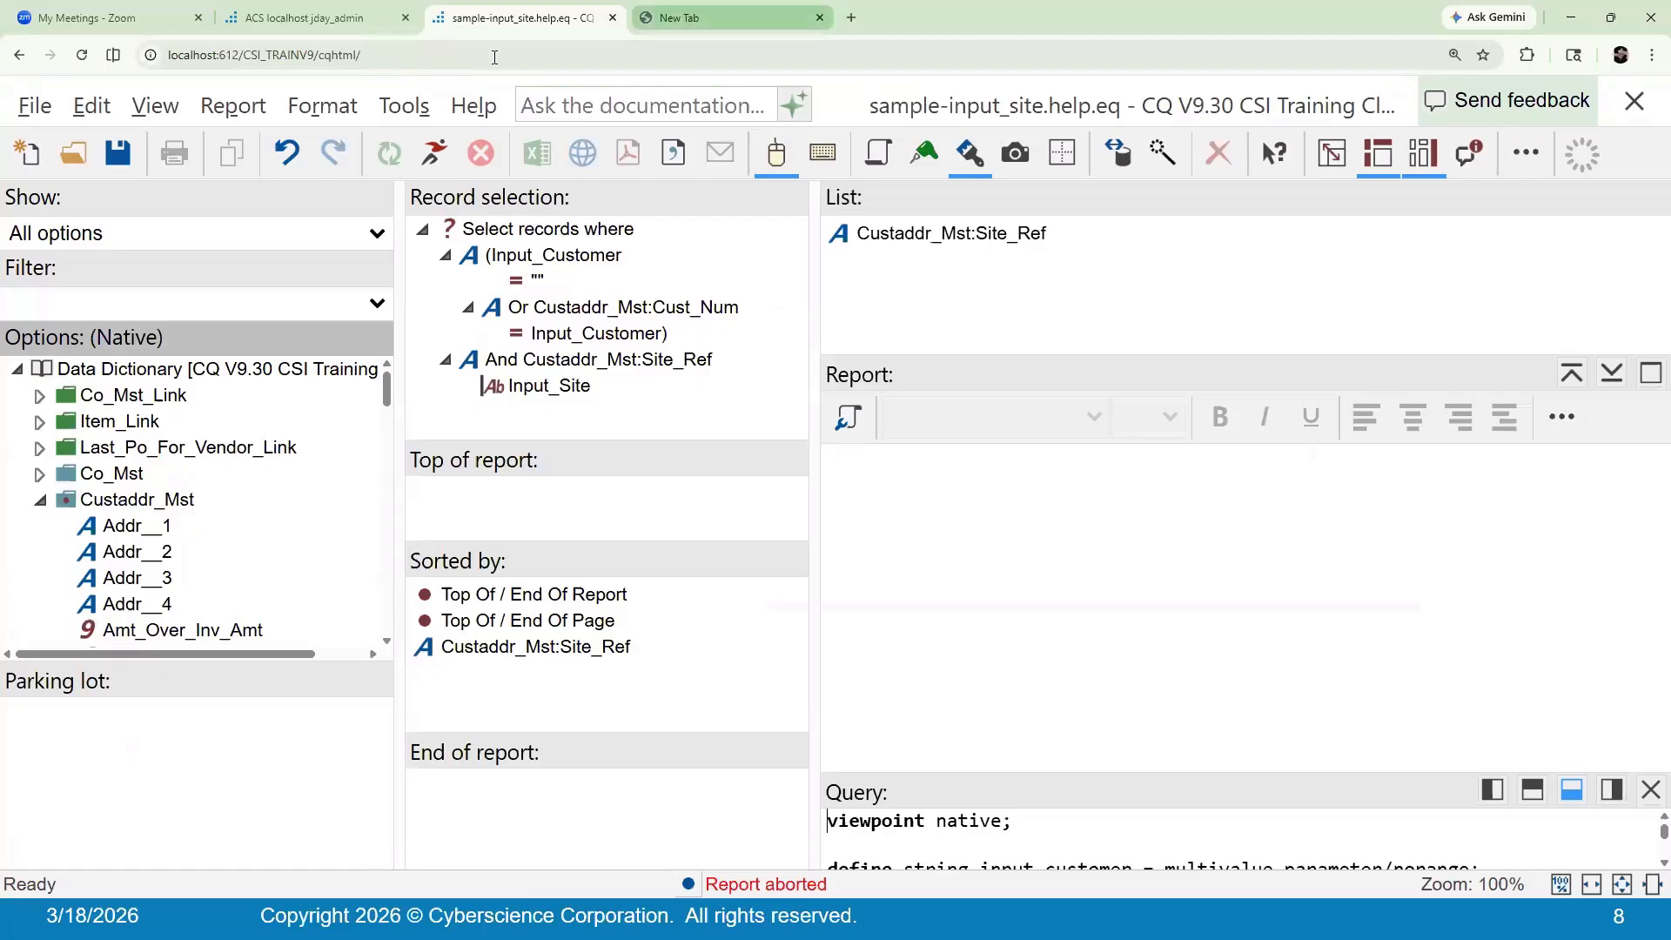
Preview the whole of sample-input_customer.help.eq in the Open dialog, down to its top of page section
click(72, 150)
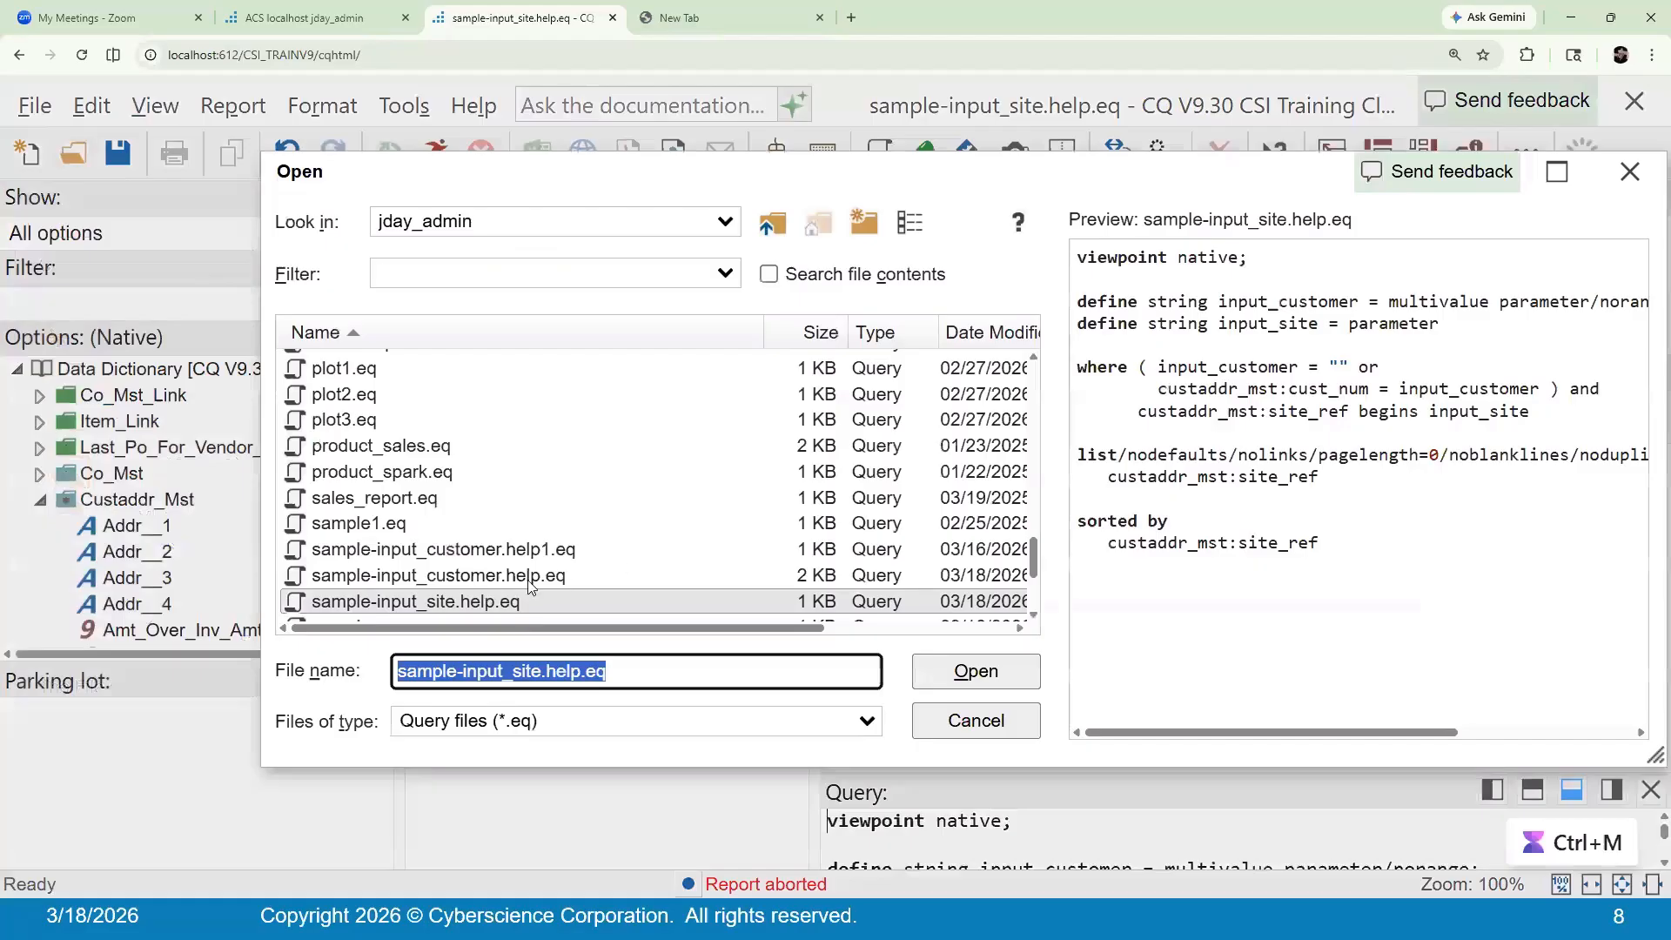
click(421, 578)
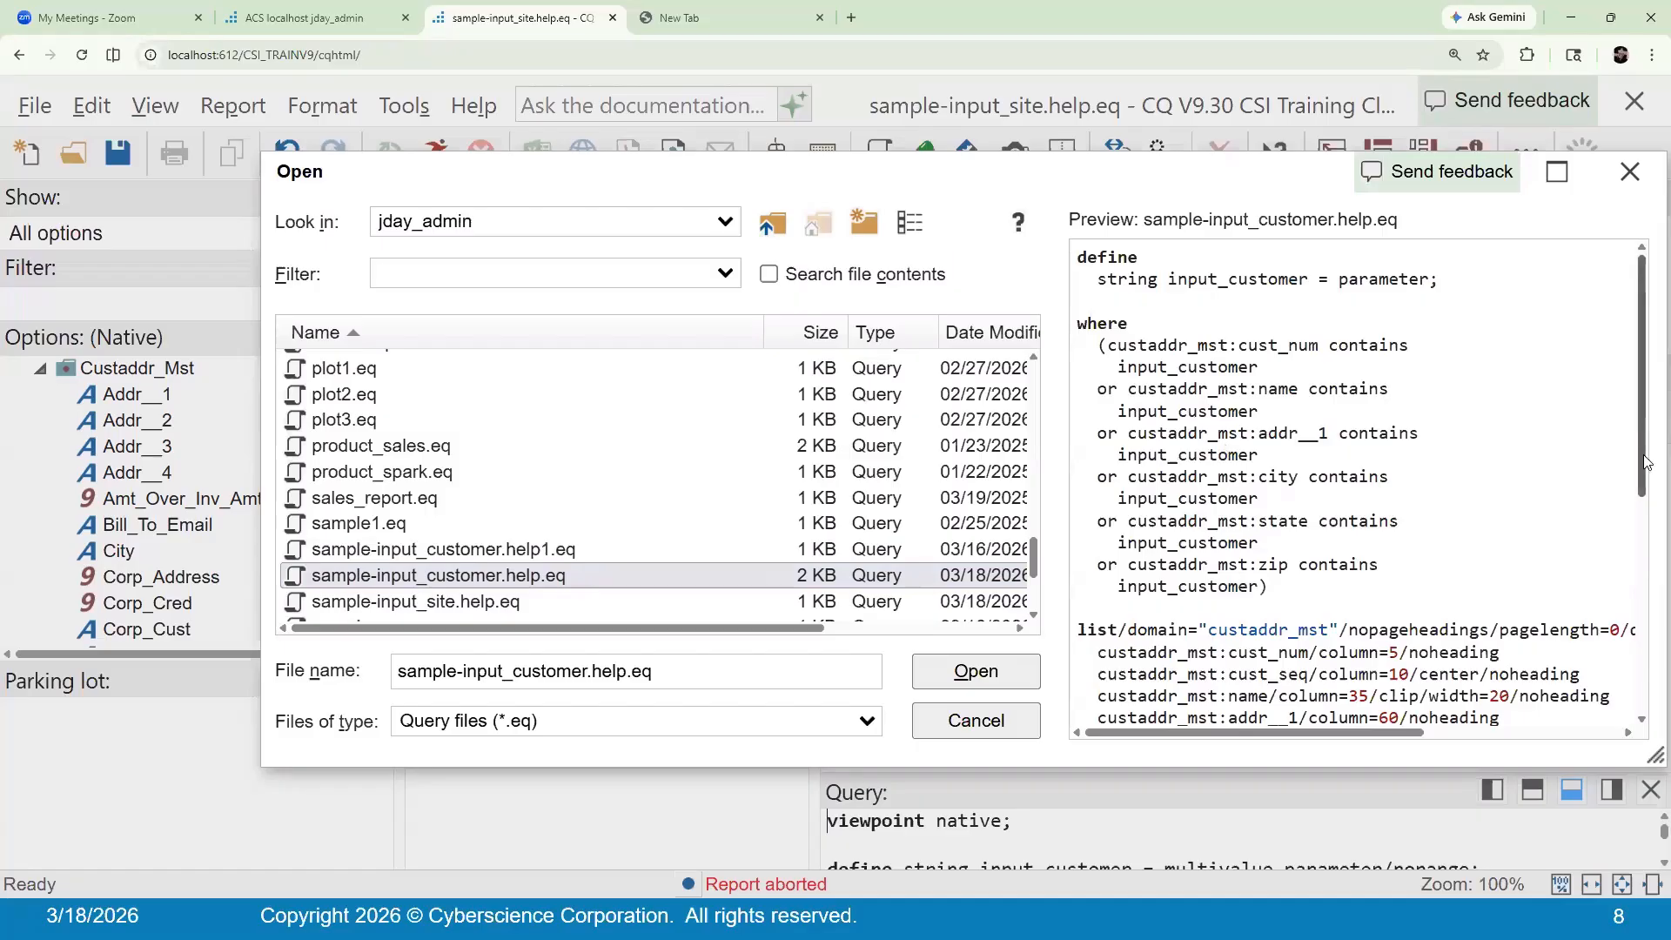
scroll(1645, 461, down, 3)
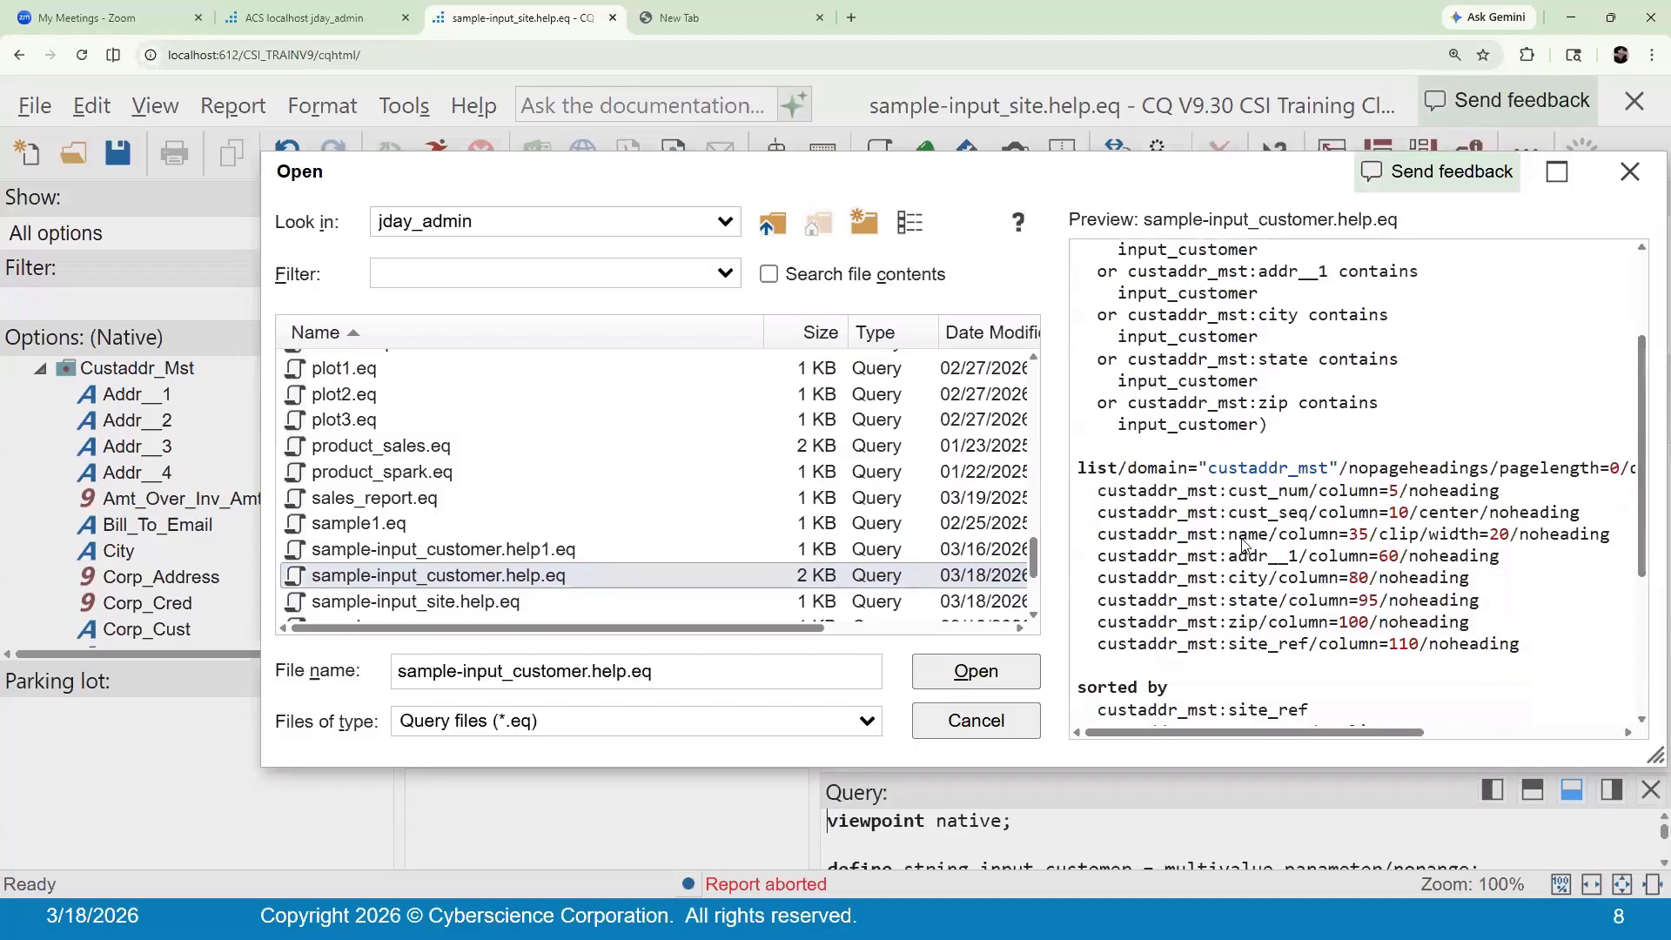
drag(1642, 512, 1646, 664)
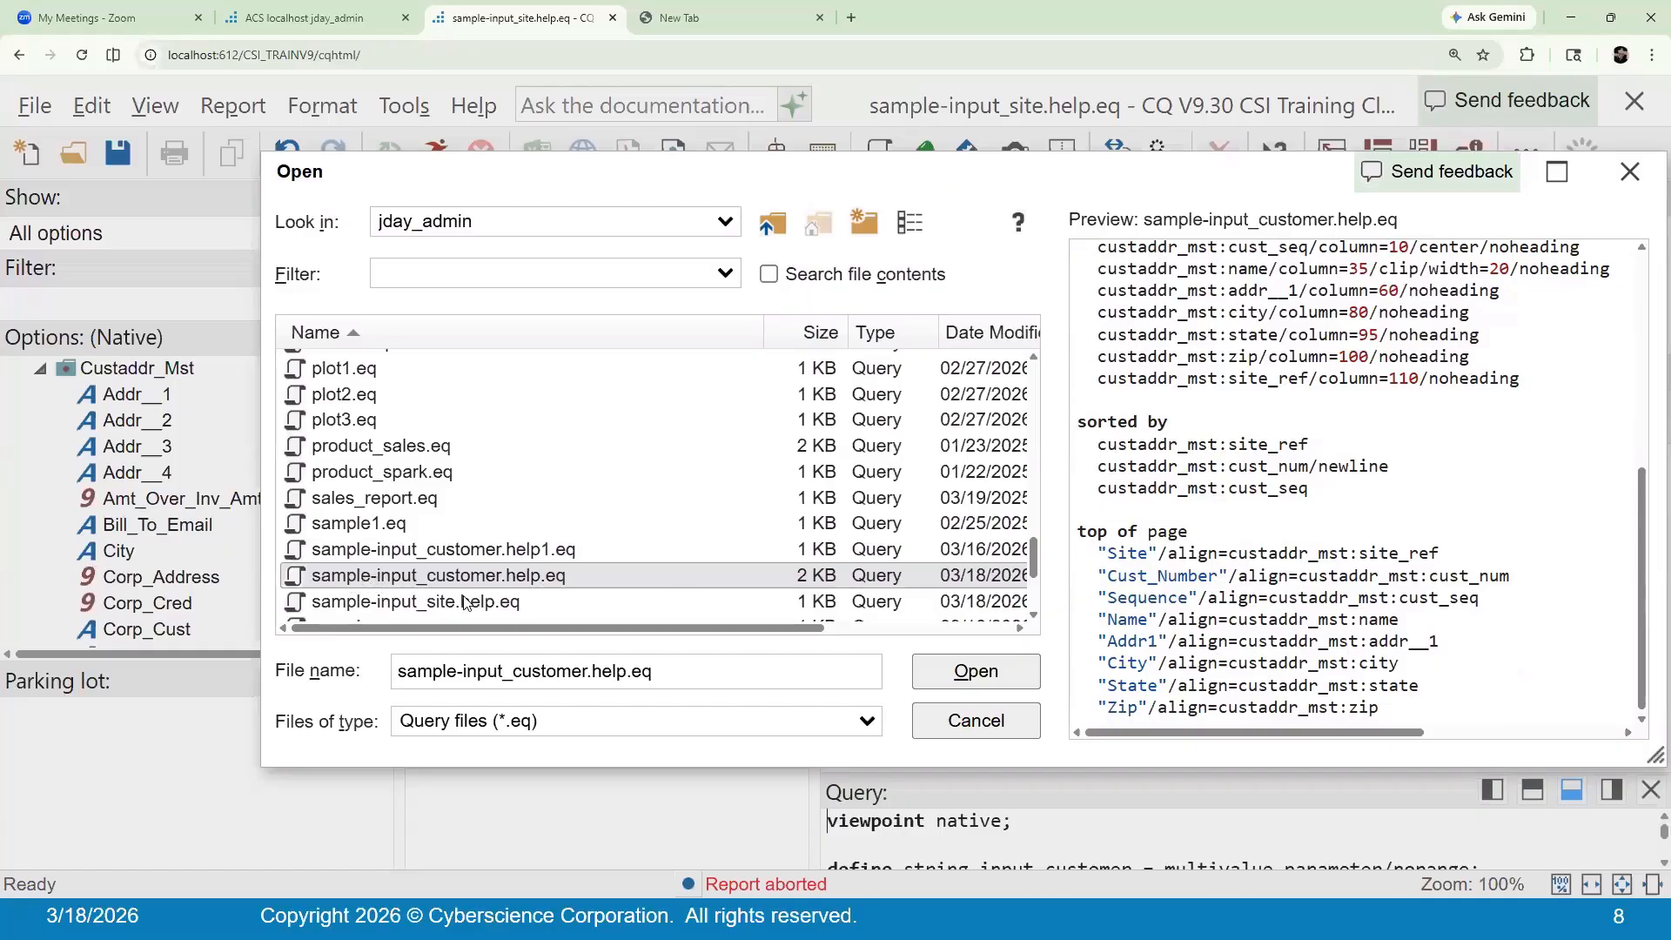
Find input_customer.help.eq in the file list, review its preview, and open it
drag(1035, 561, 1030, 483)
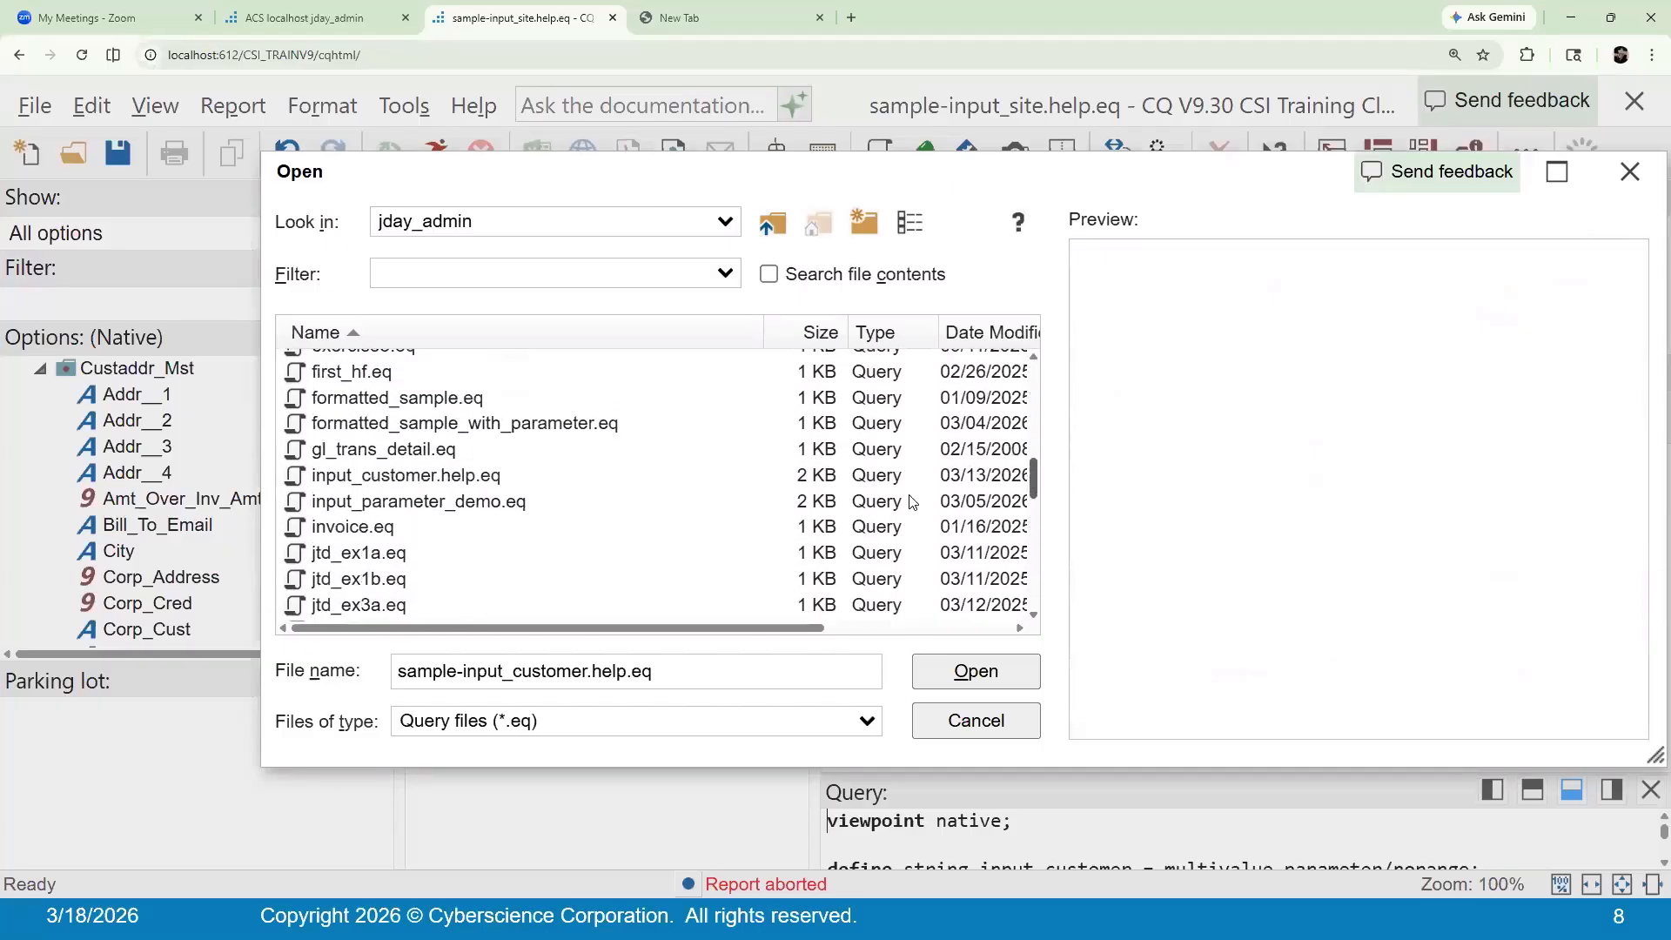
click(447, 475)
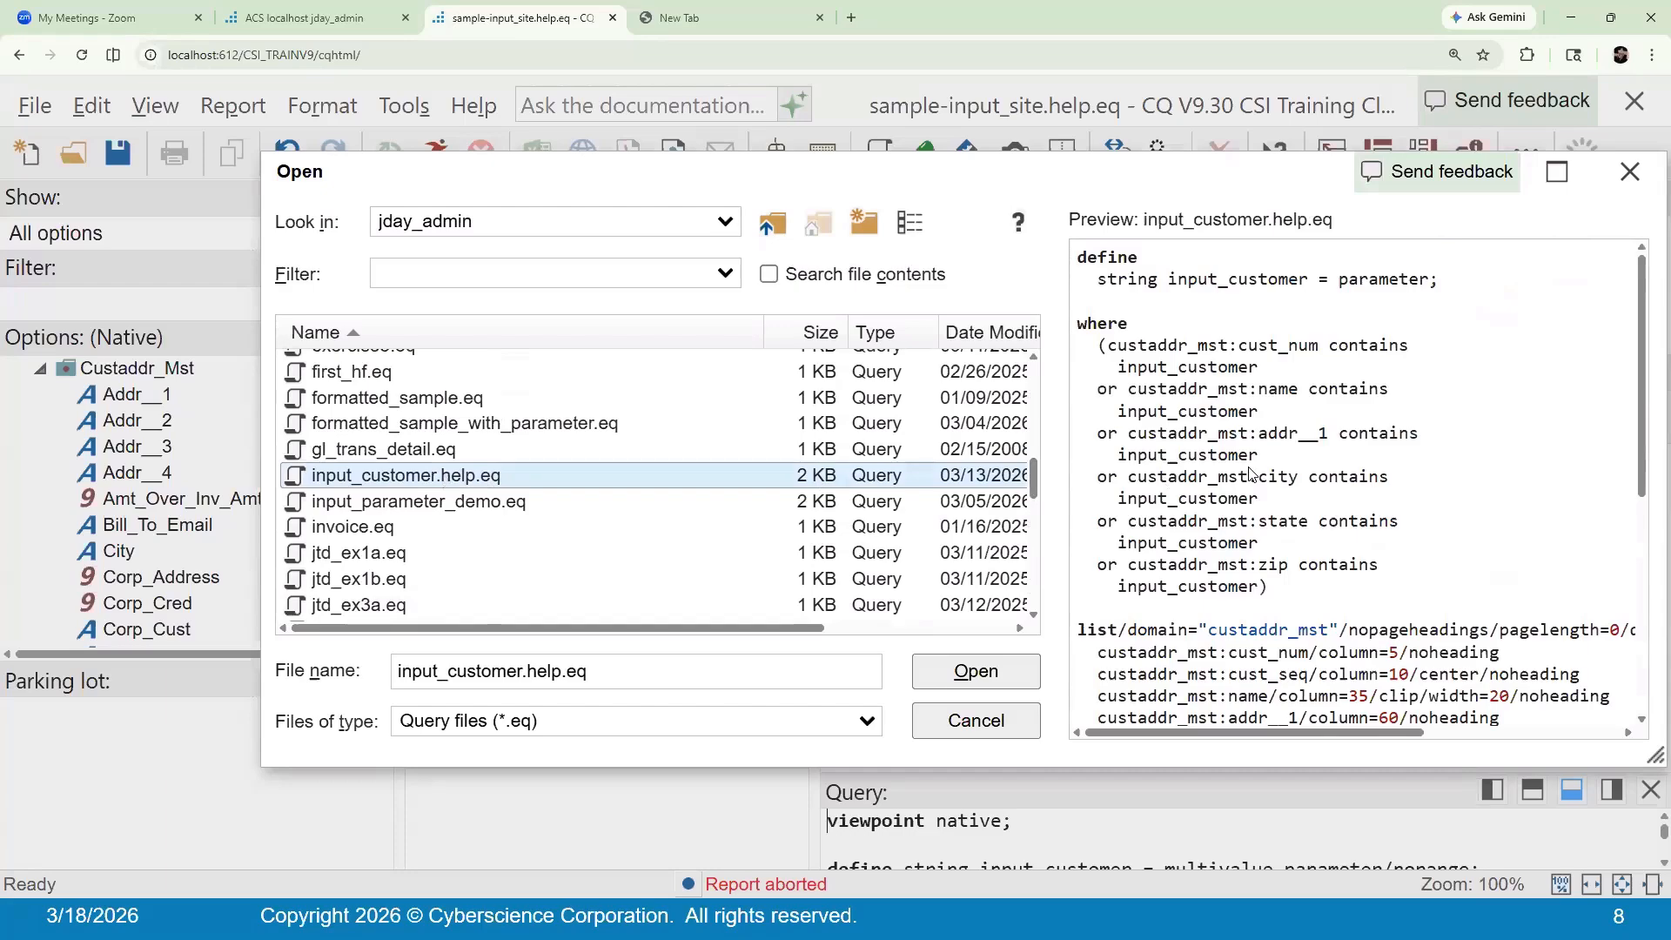
drag(1647, 415, 1647, 489)
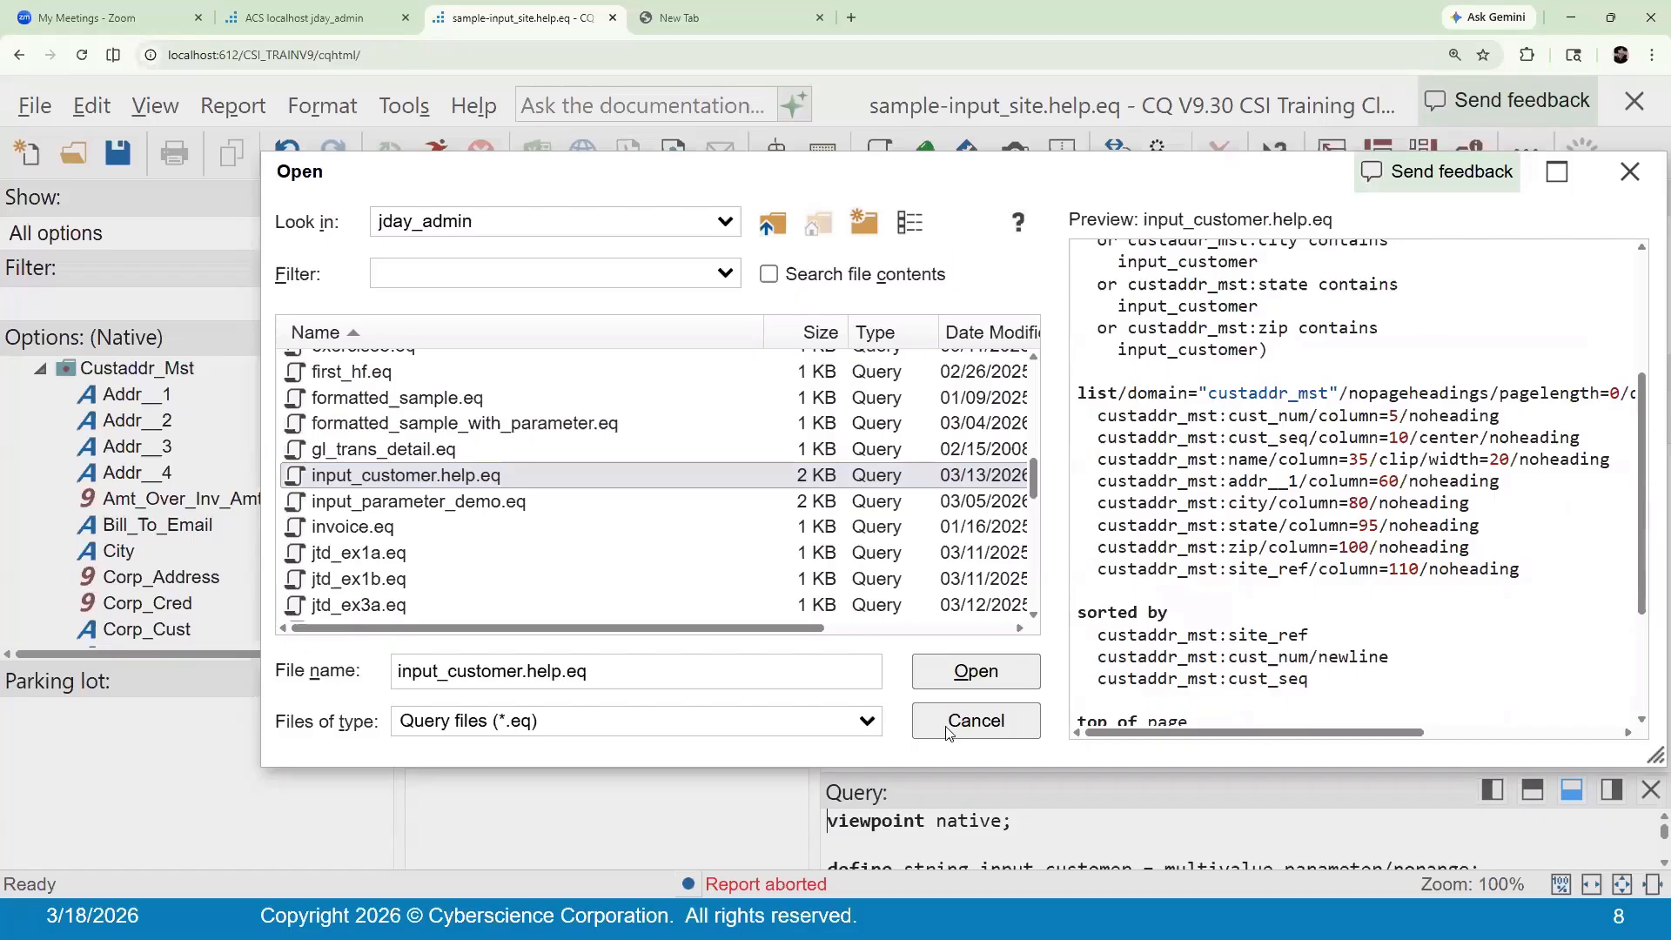
click(939, 678)
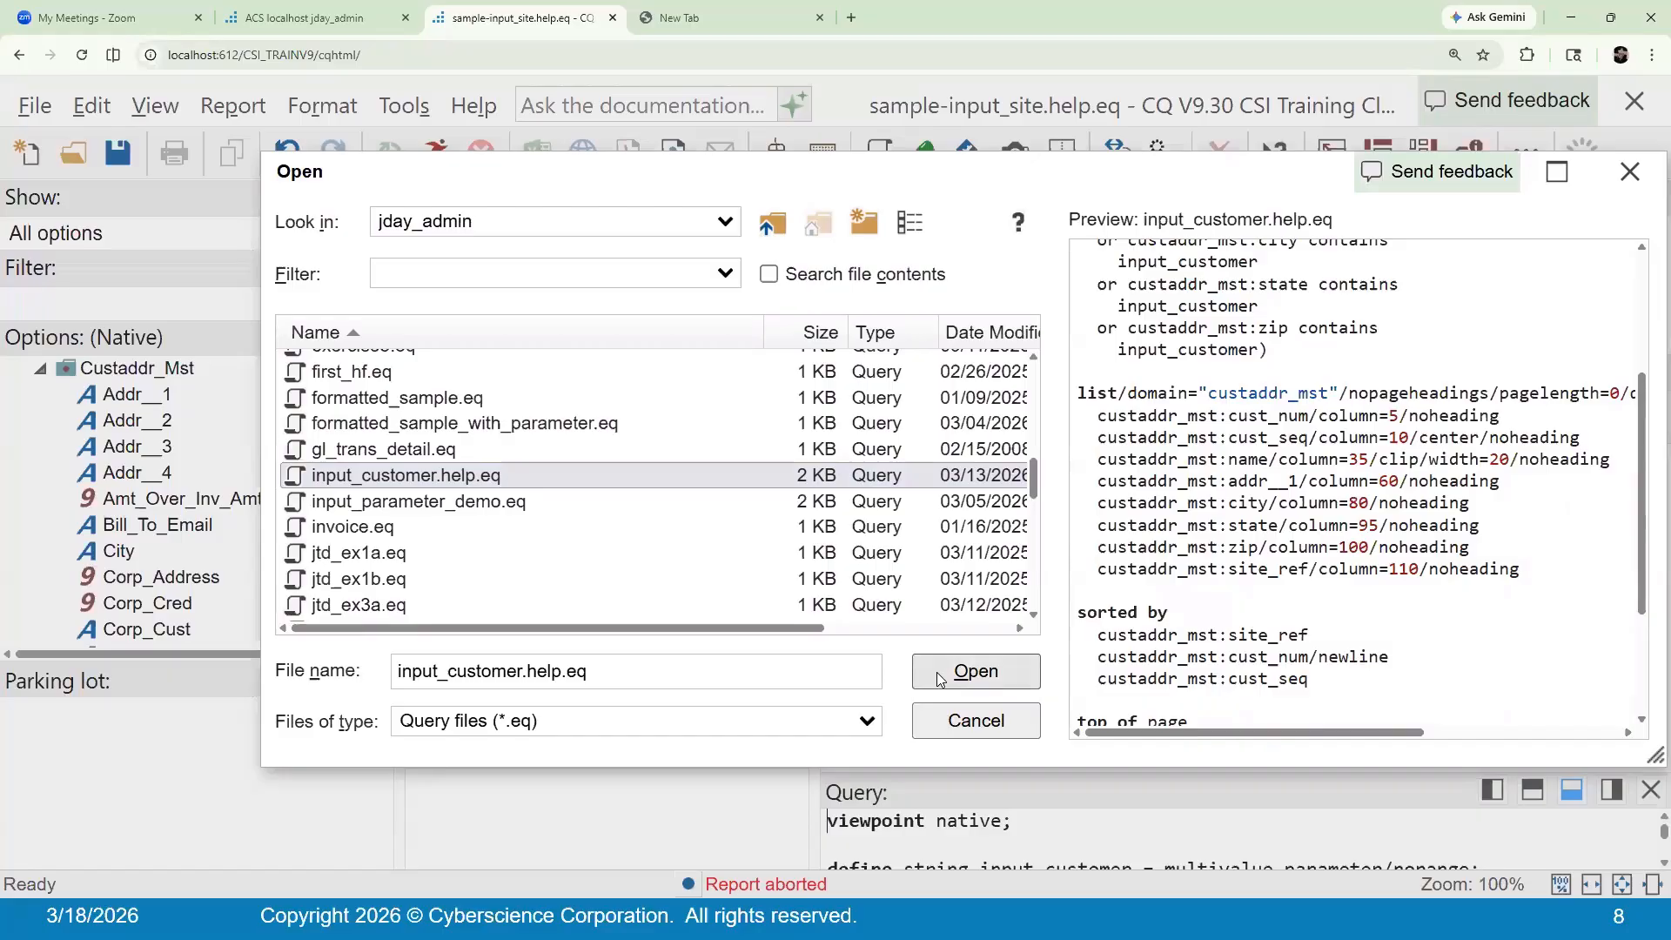
Run the customer help query with input_customer set to 1, picked from the Coordinated Bicycles rows of the value list
click(445, 157)
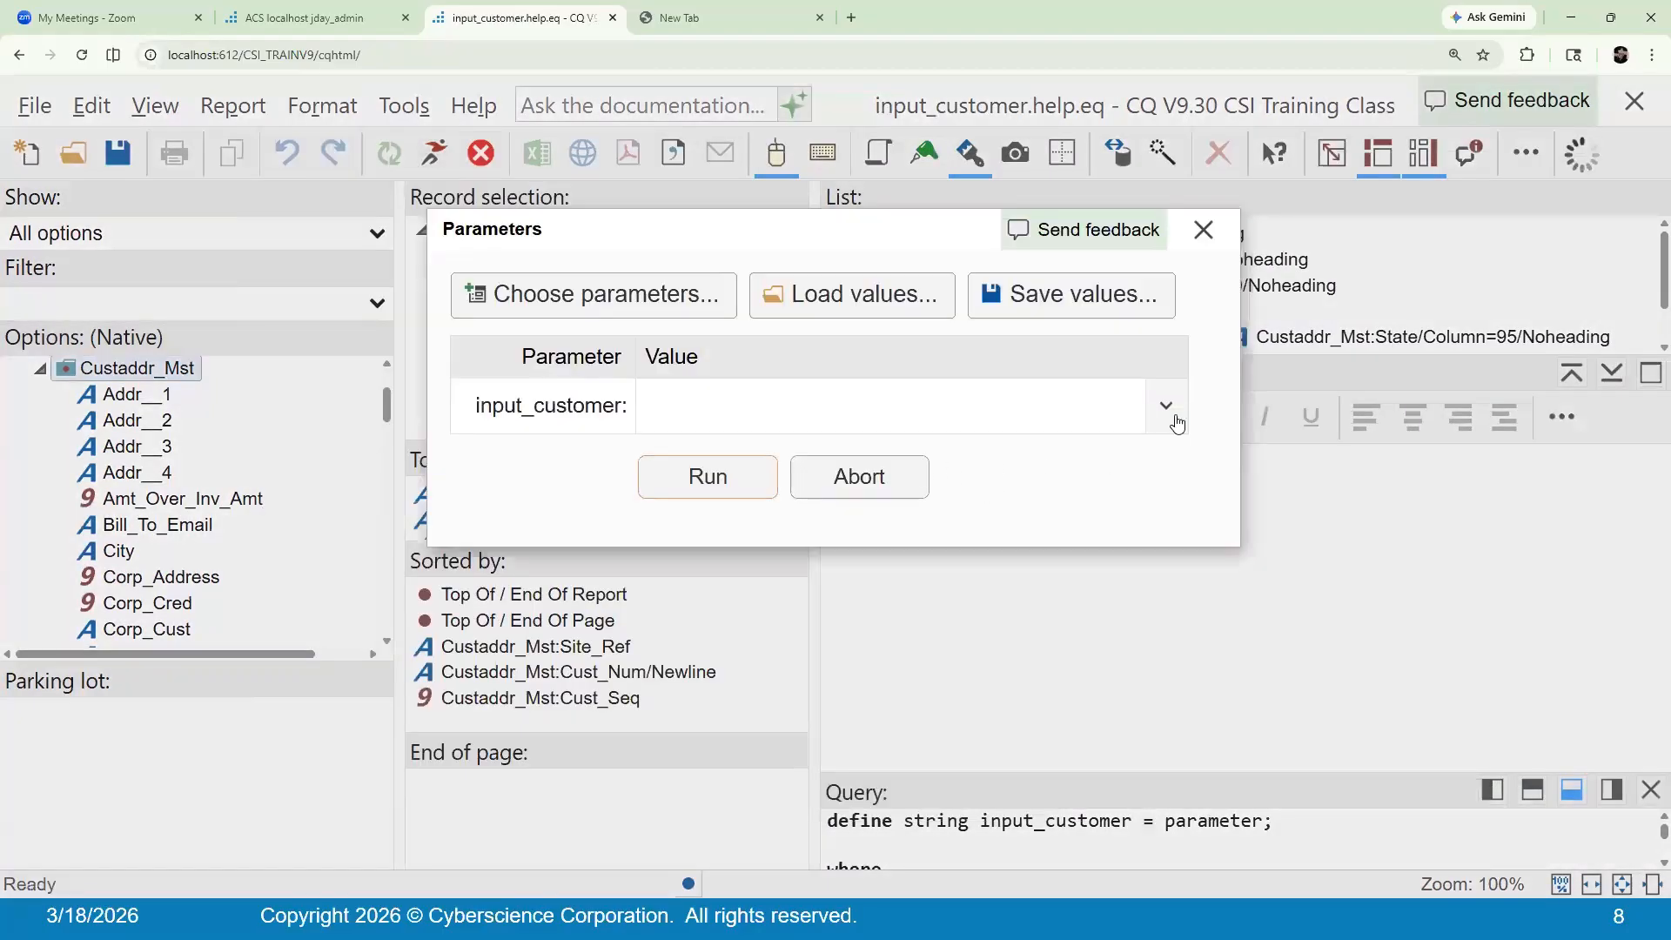
click(1166, 405)
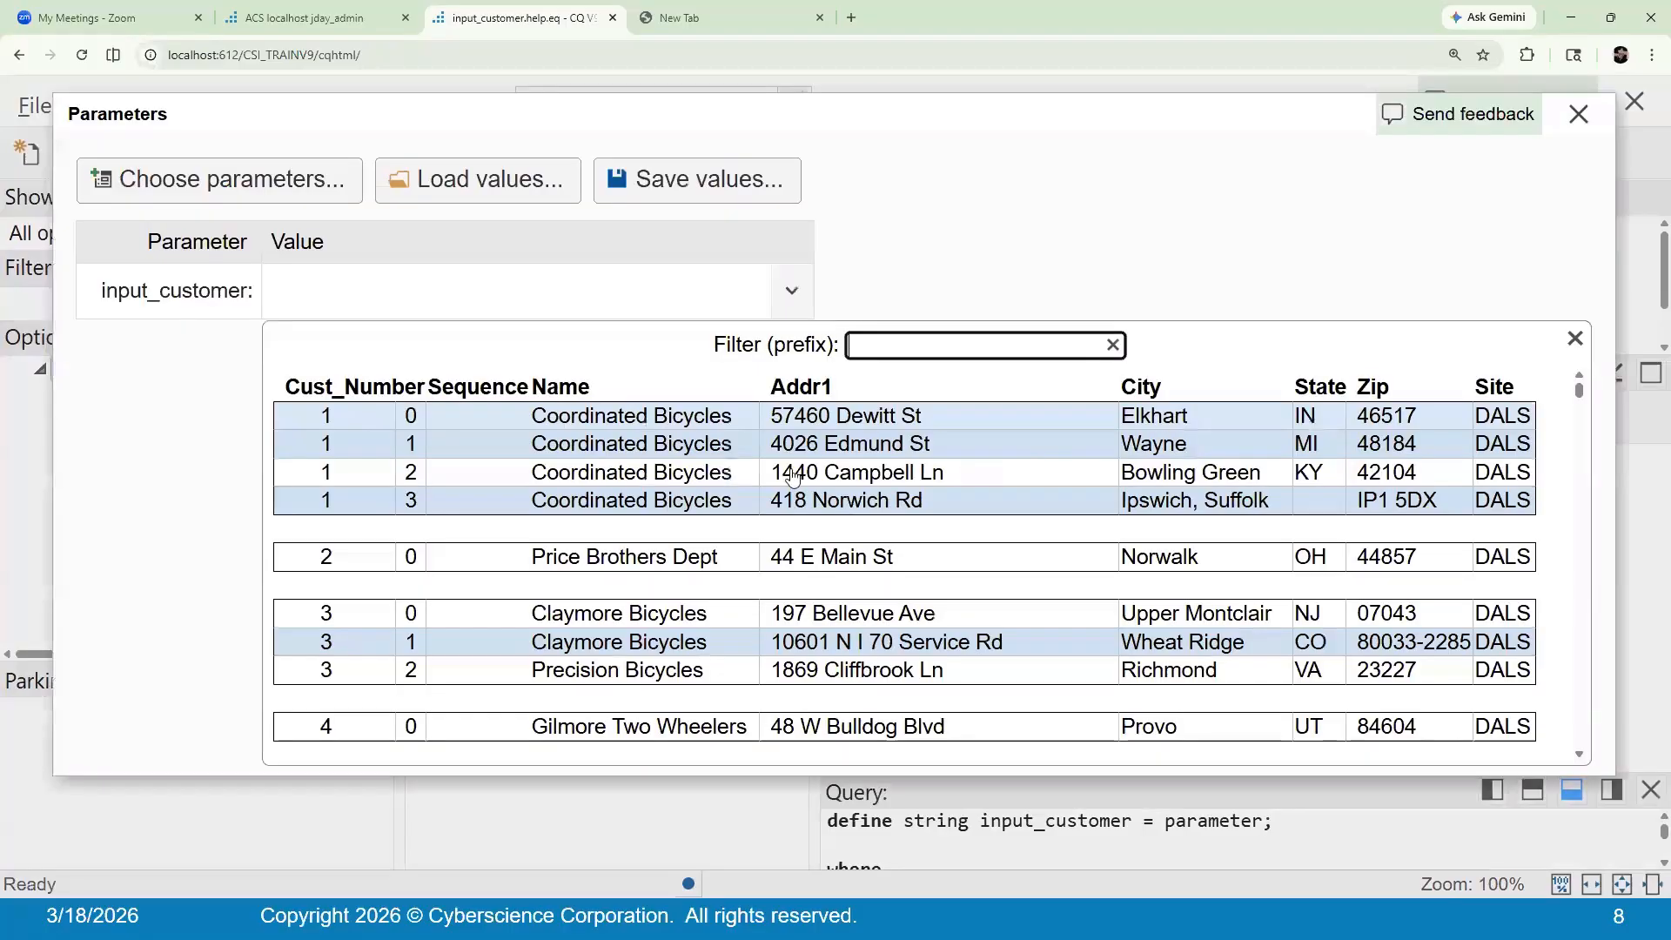
click(325, 445)
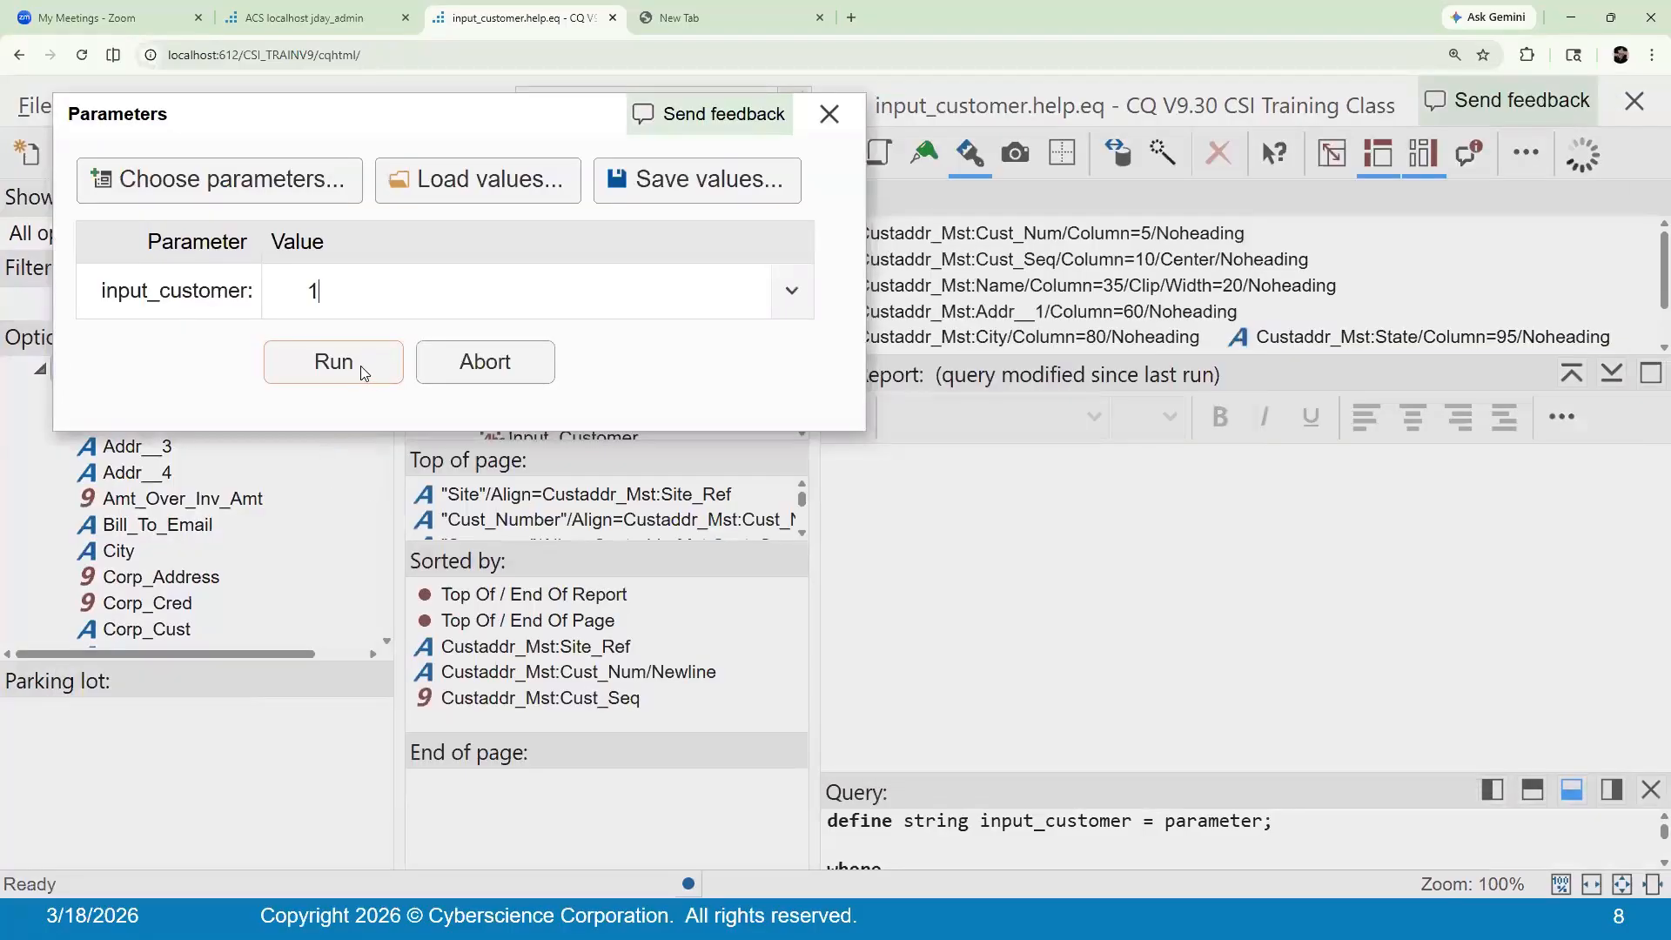
click(364, 374)
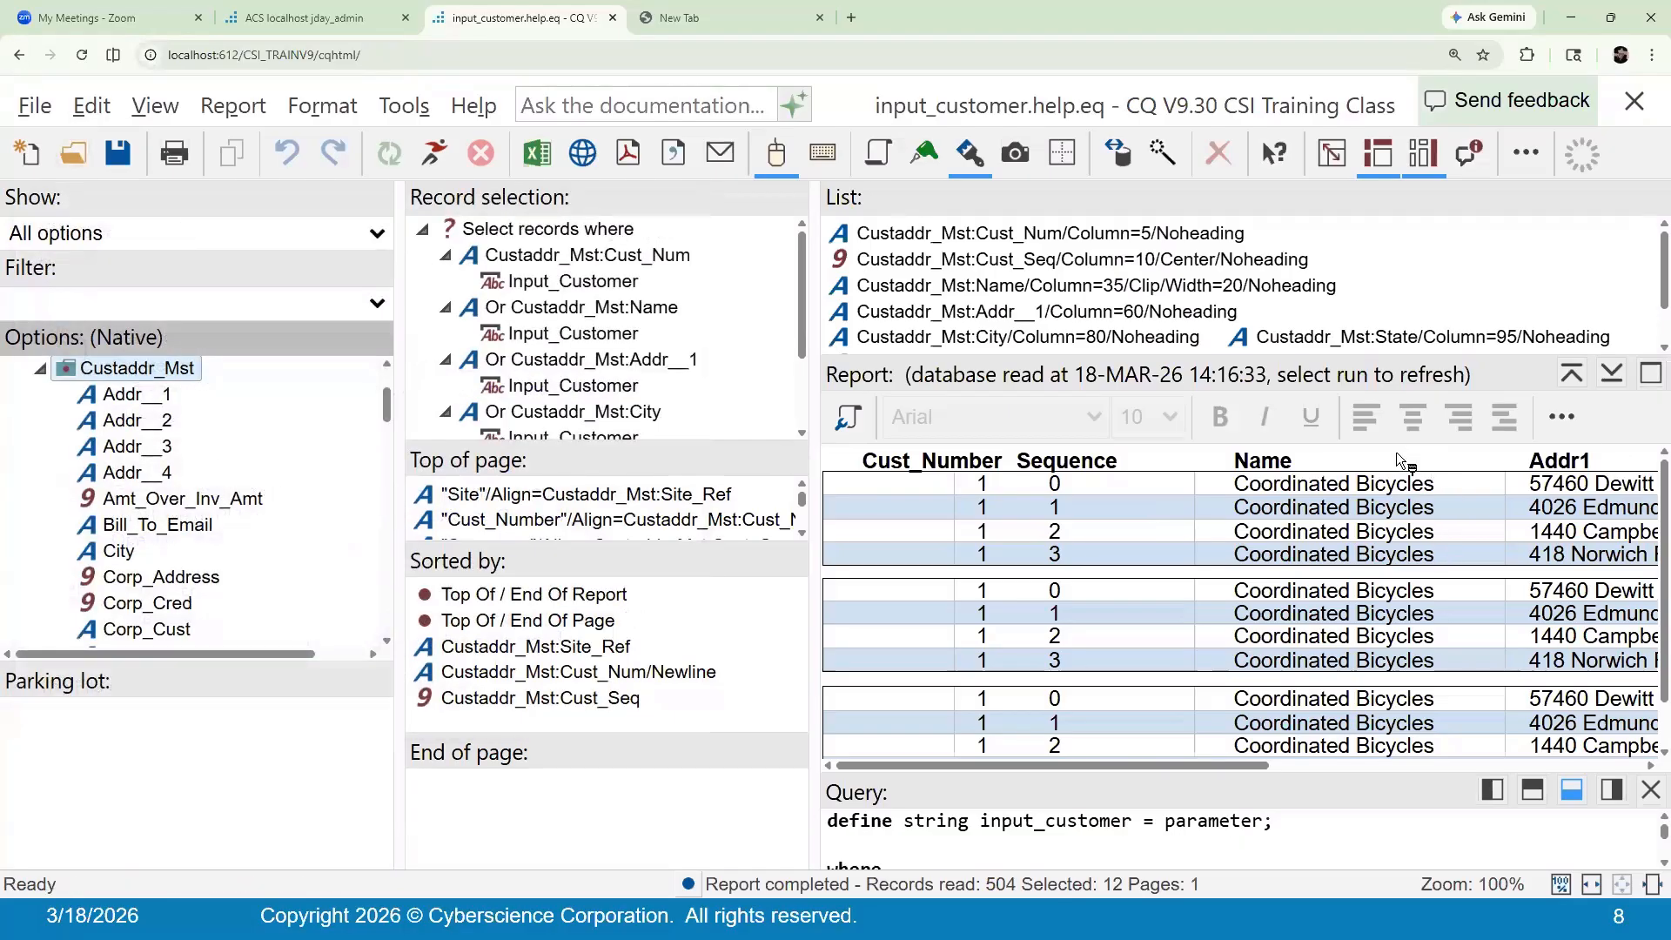
Reopen the macro sample.mf from the recently used files
click(38, 116)
mouse_move(84, 220)
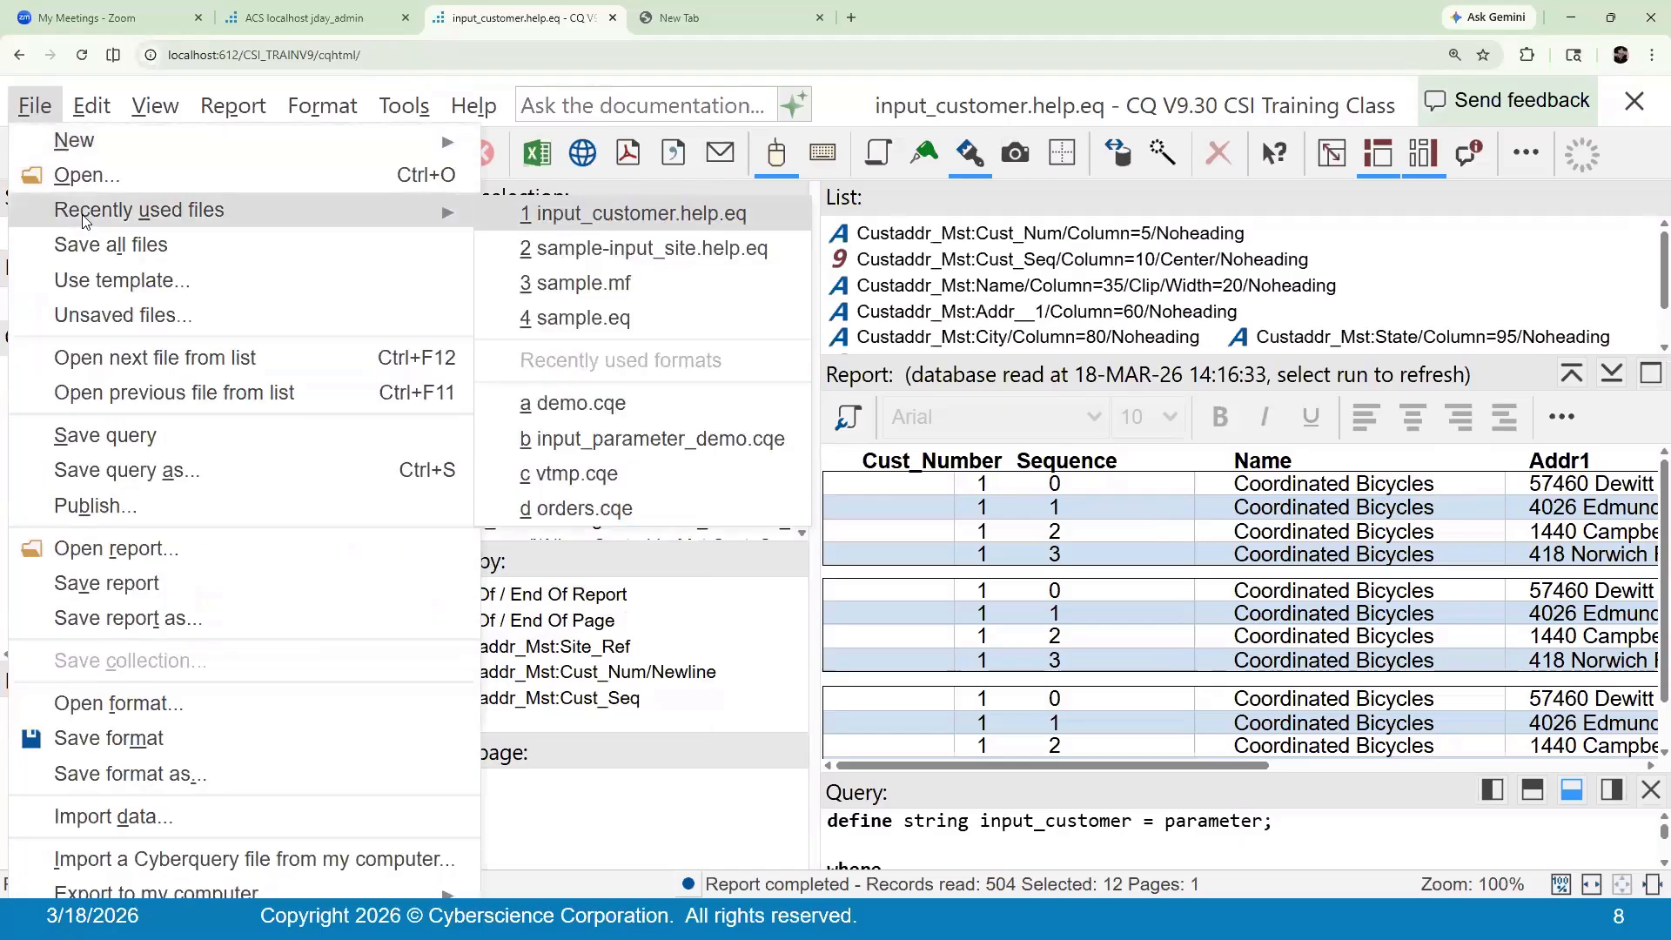
click(597, 280)
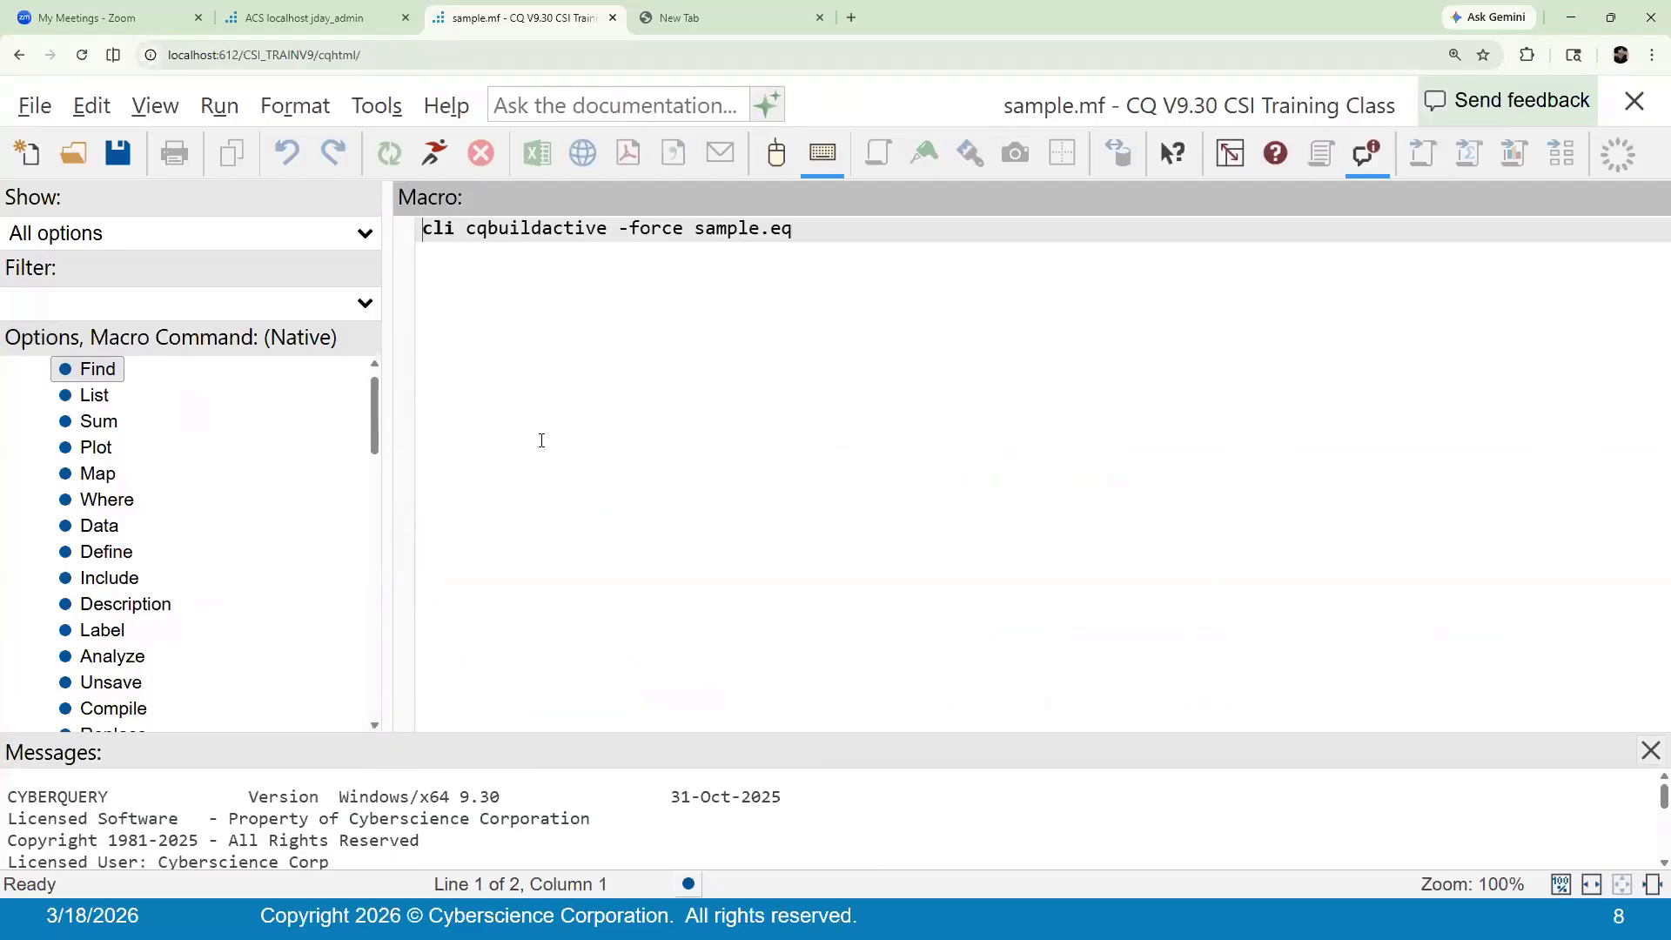
Examine the macro line cli cqbuildactive -force sample.eq, highlighting the cli keyword, the cqbuildactive command and the sample.eq argument in turn
key(ctrl+plus)
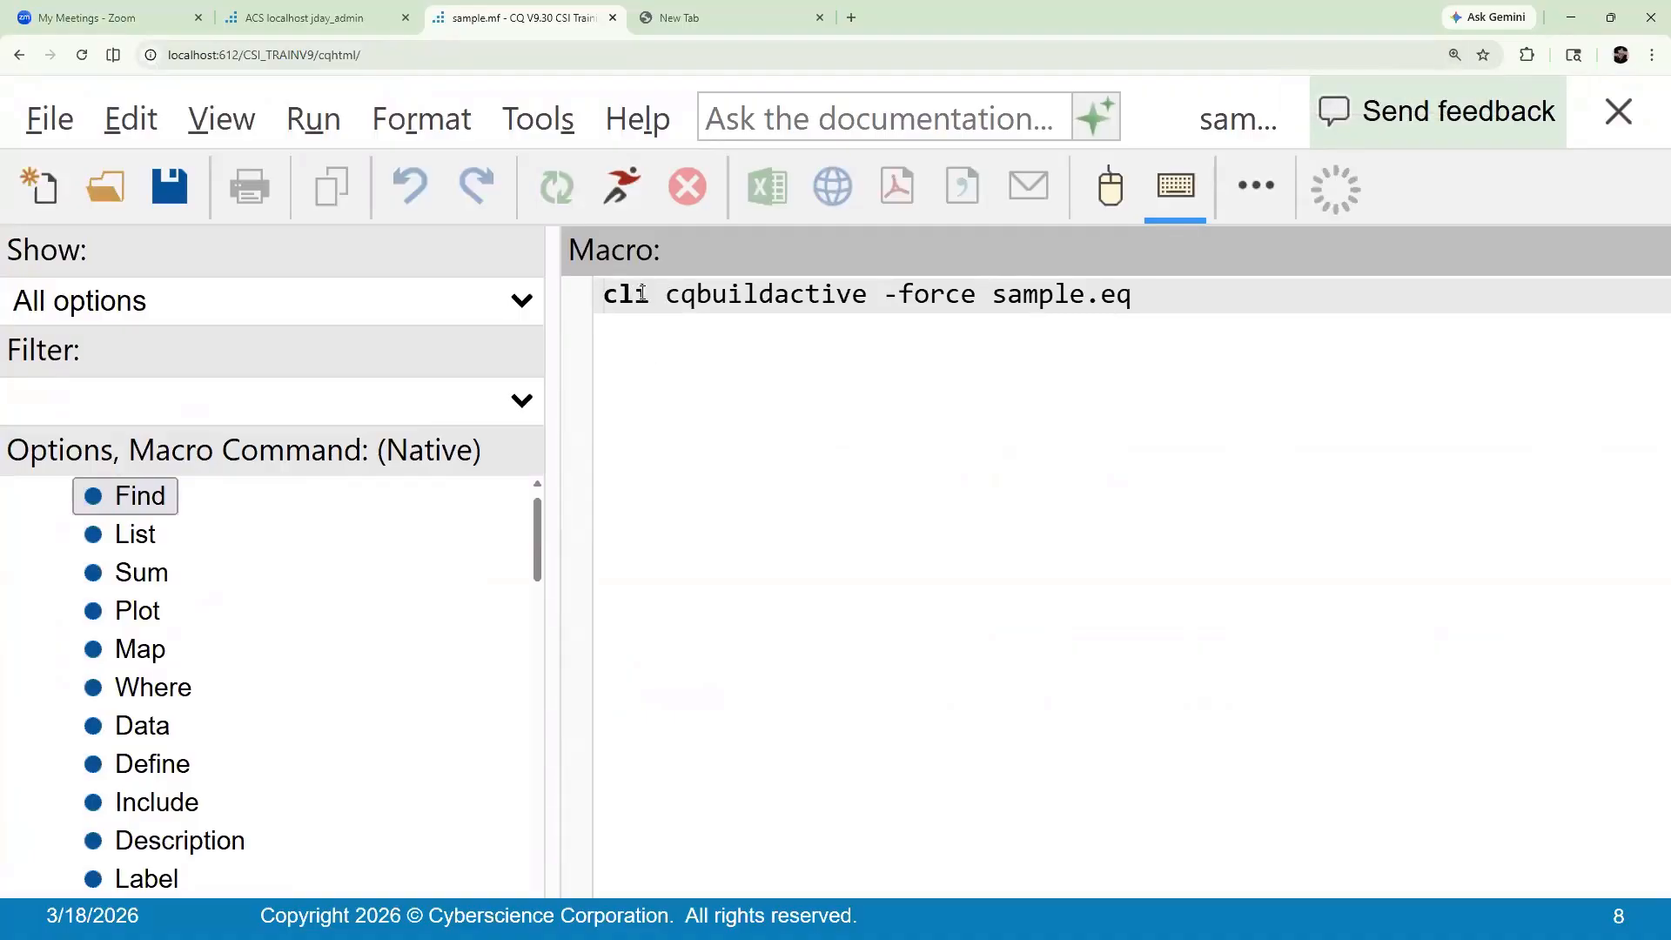
key(ctrl+m)
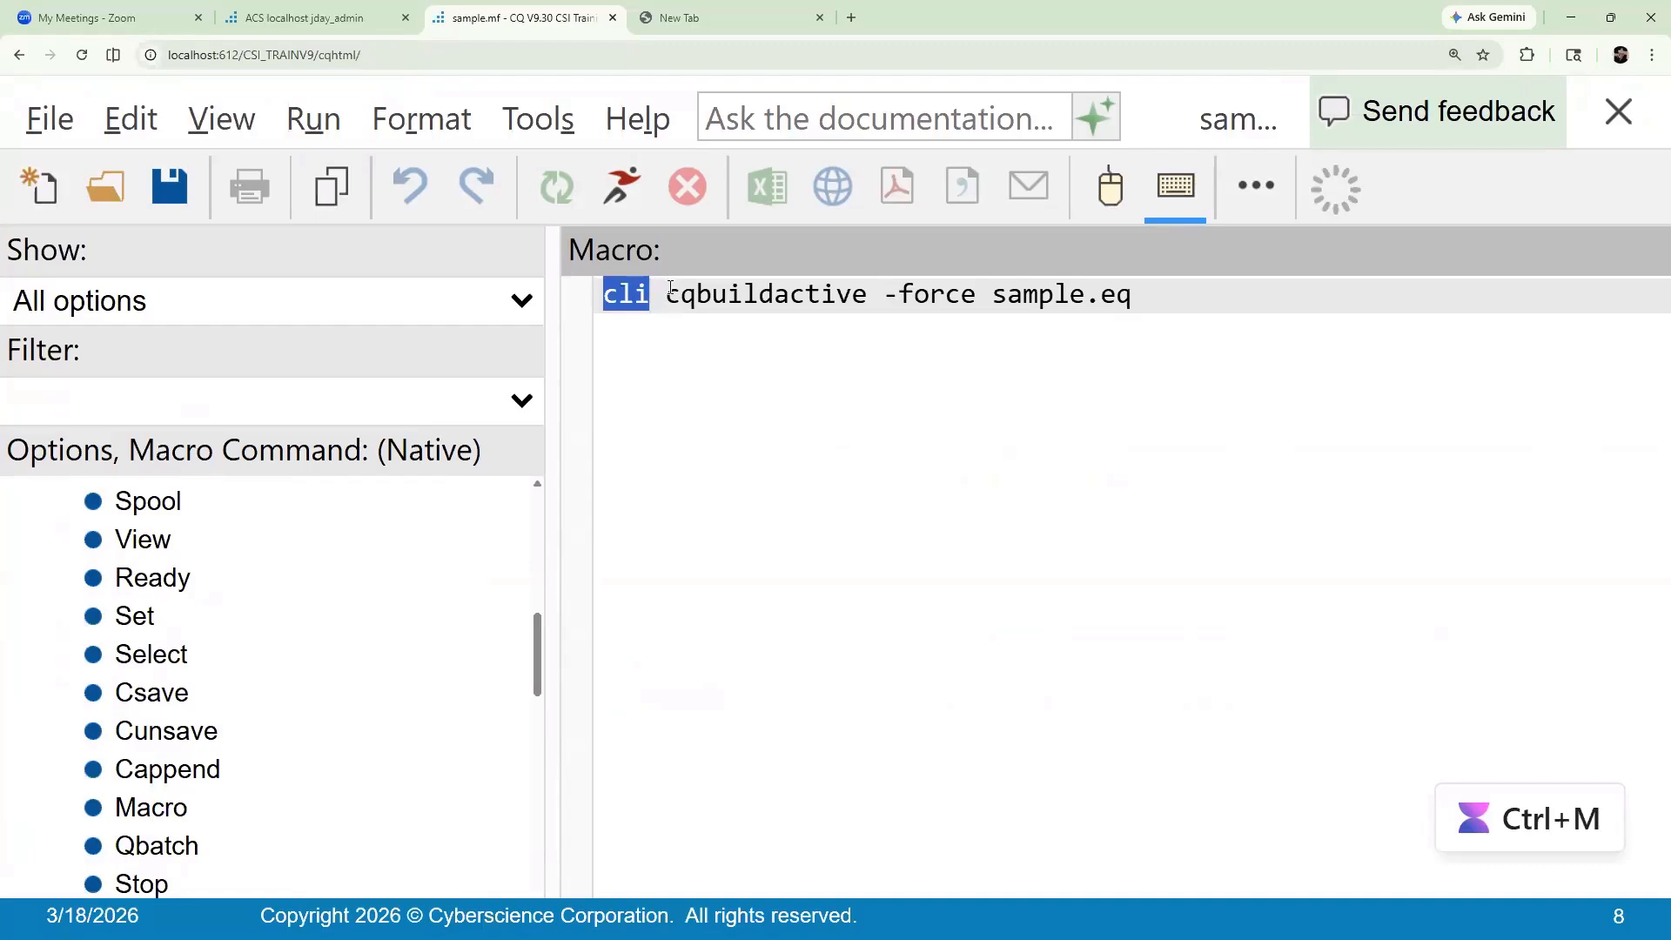
click(671, 294)
key(ctrl+m)
click(673, 294)
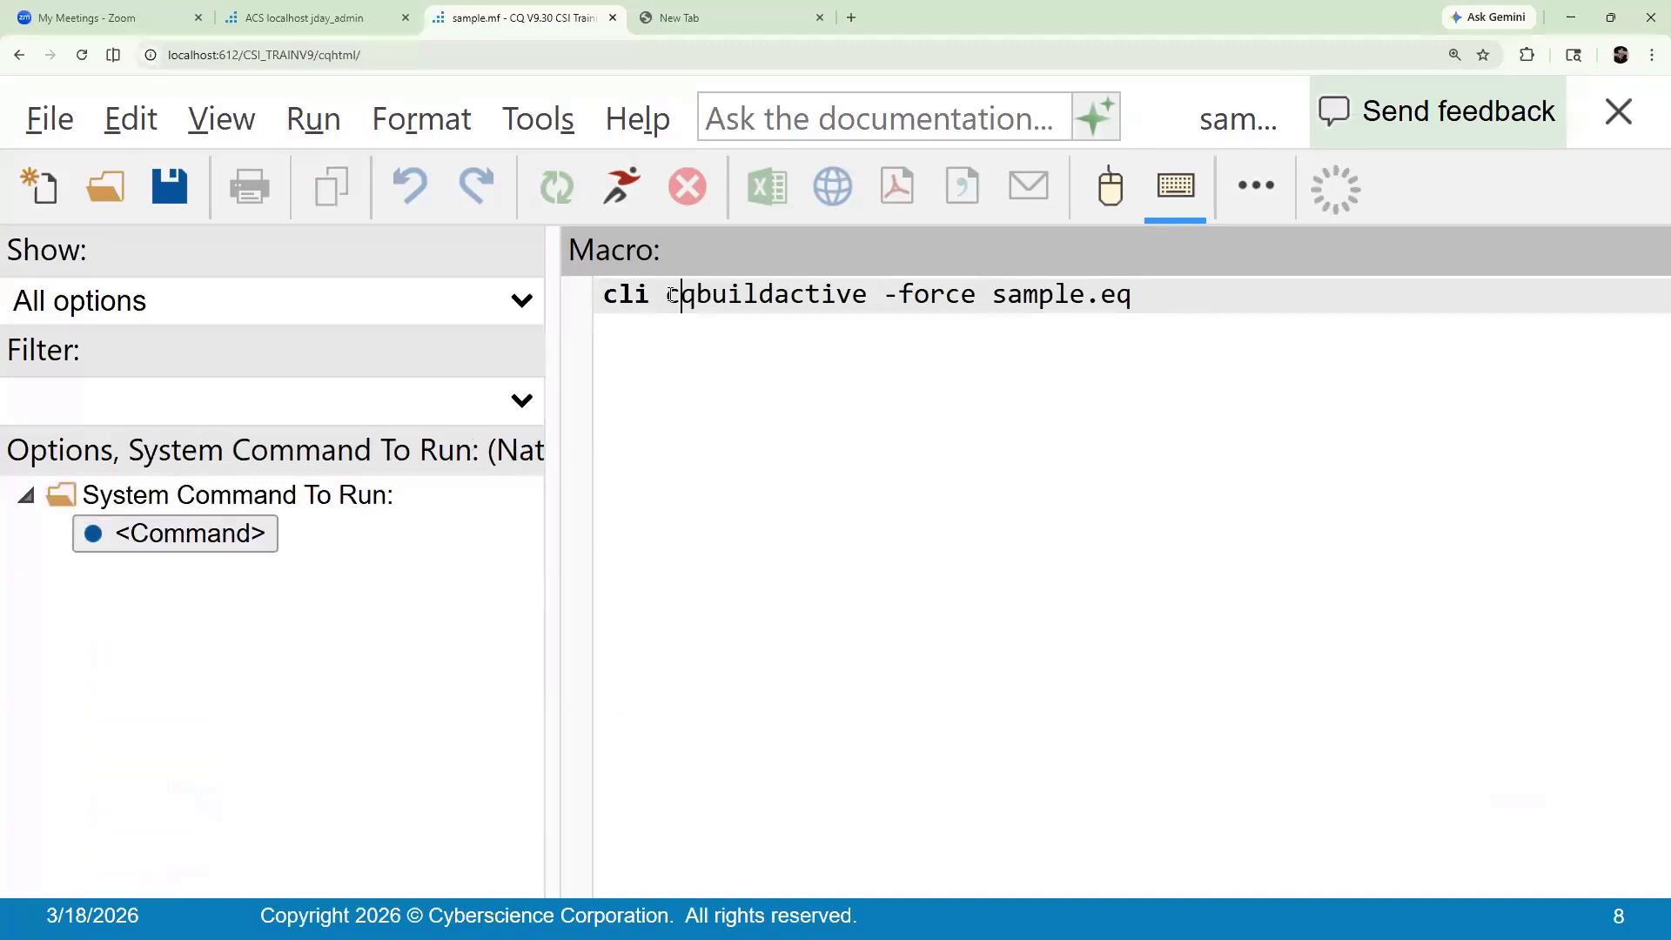
drag(667, 295, 697, 295)
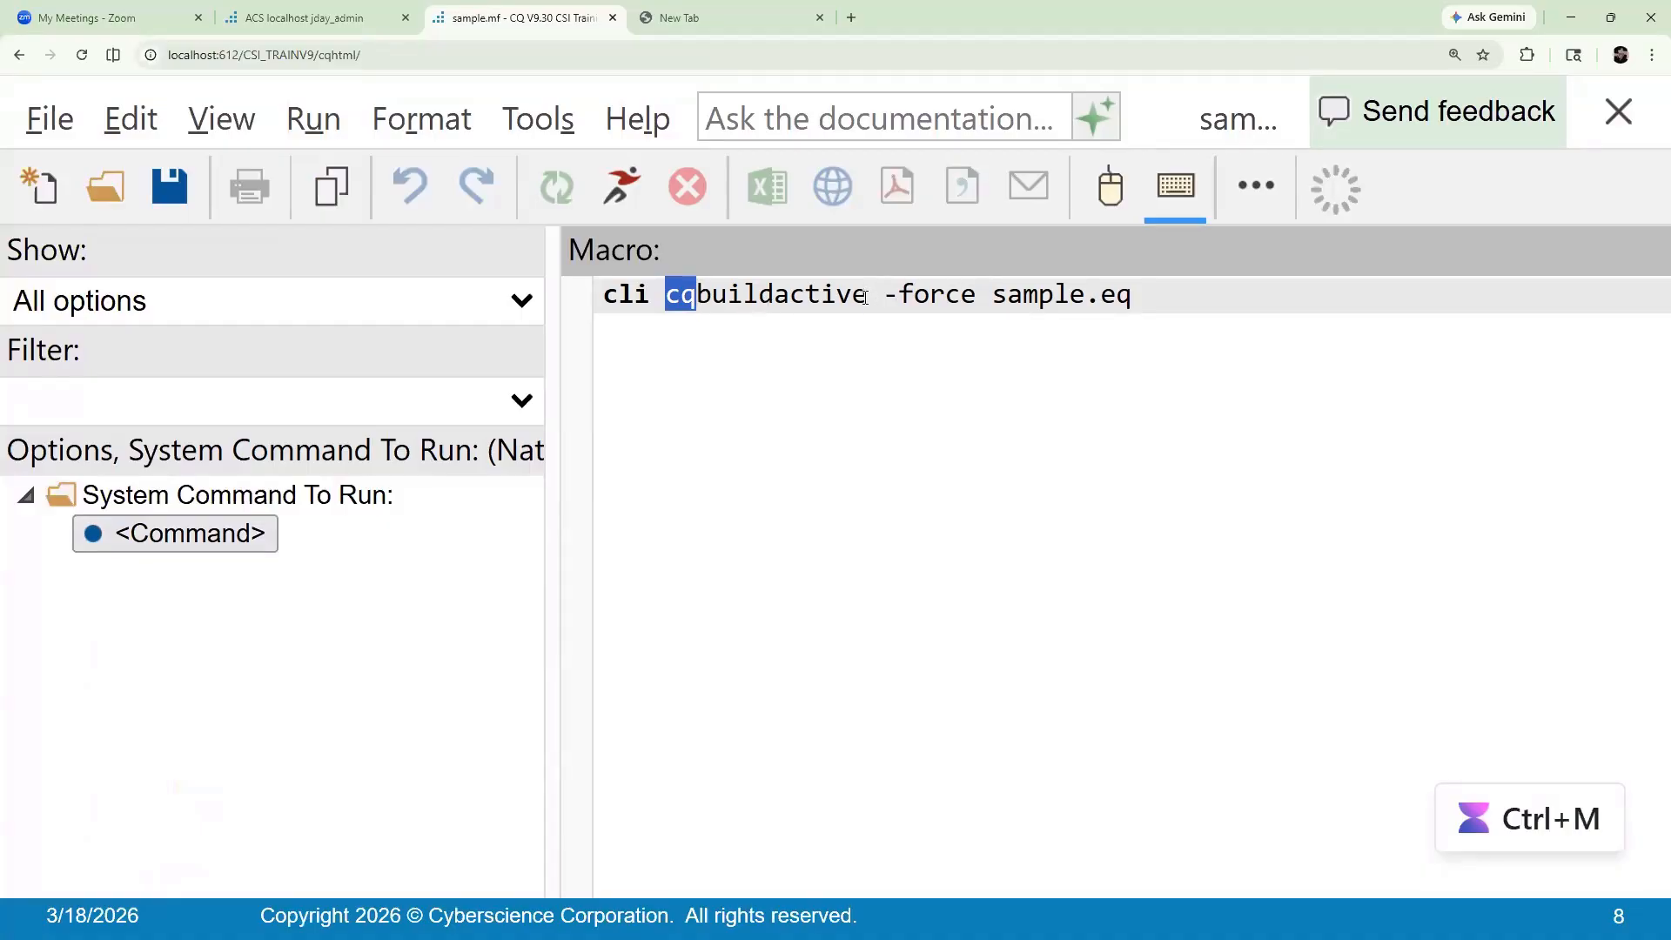
drag(667, 294, 869, 294)
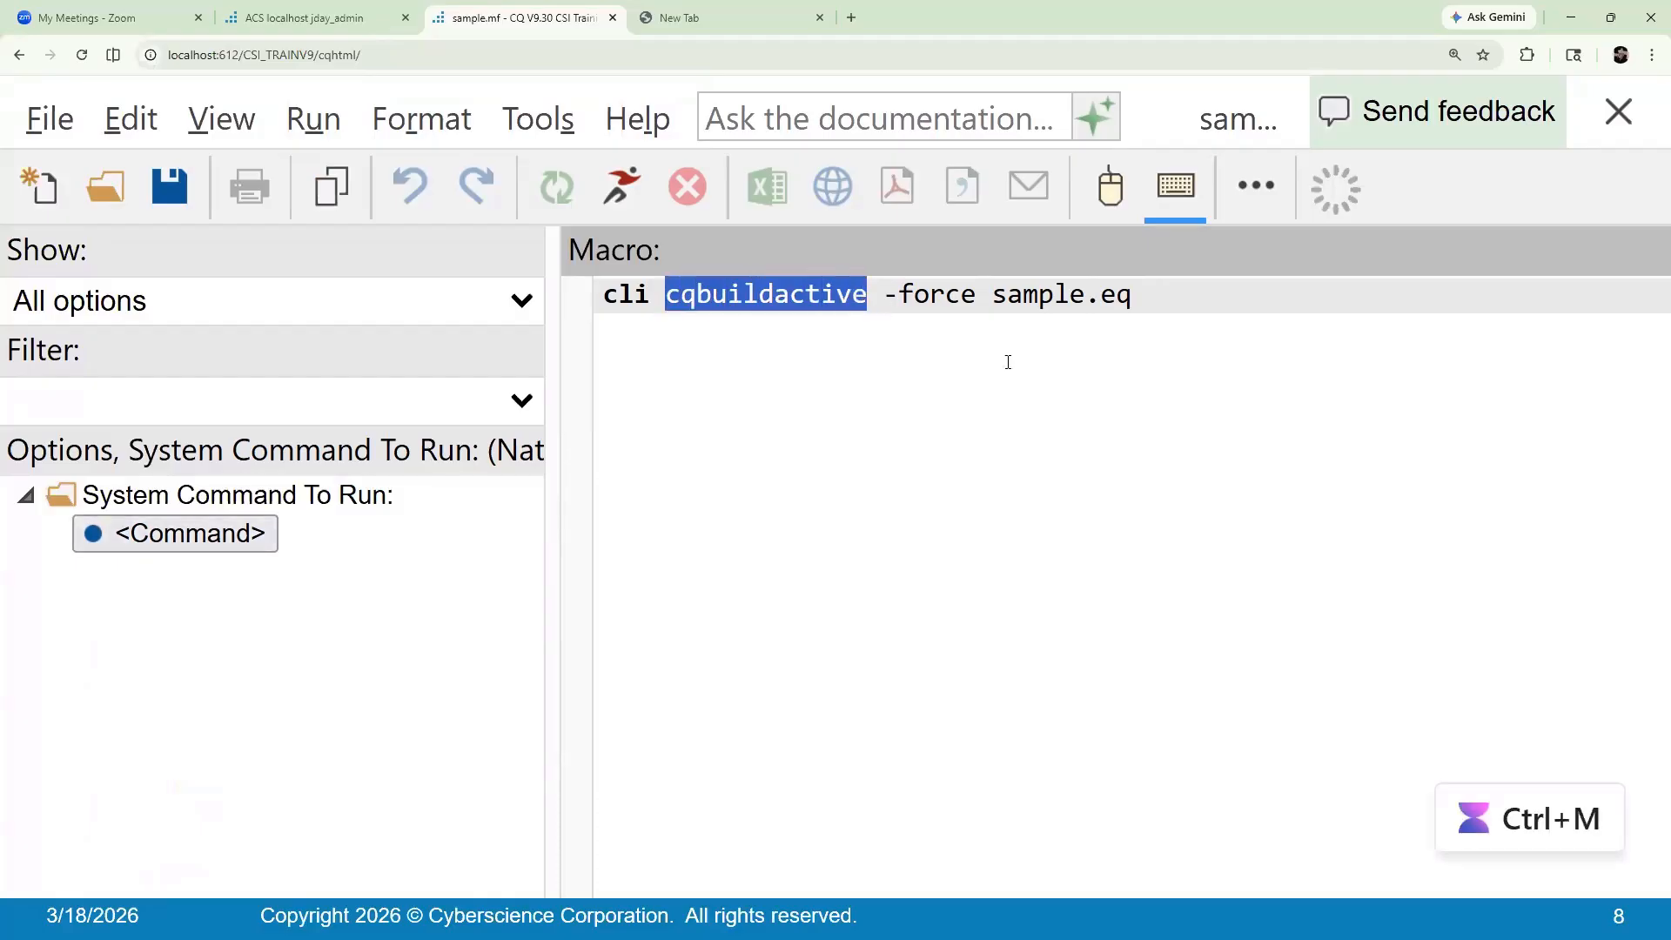
click(993, 296)
drag(1063, 296, 1167, 294)
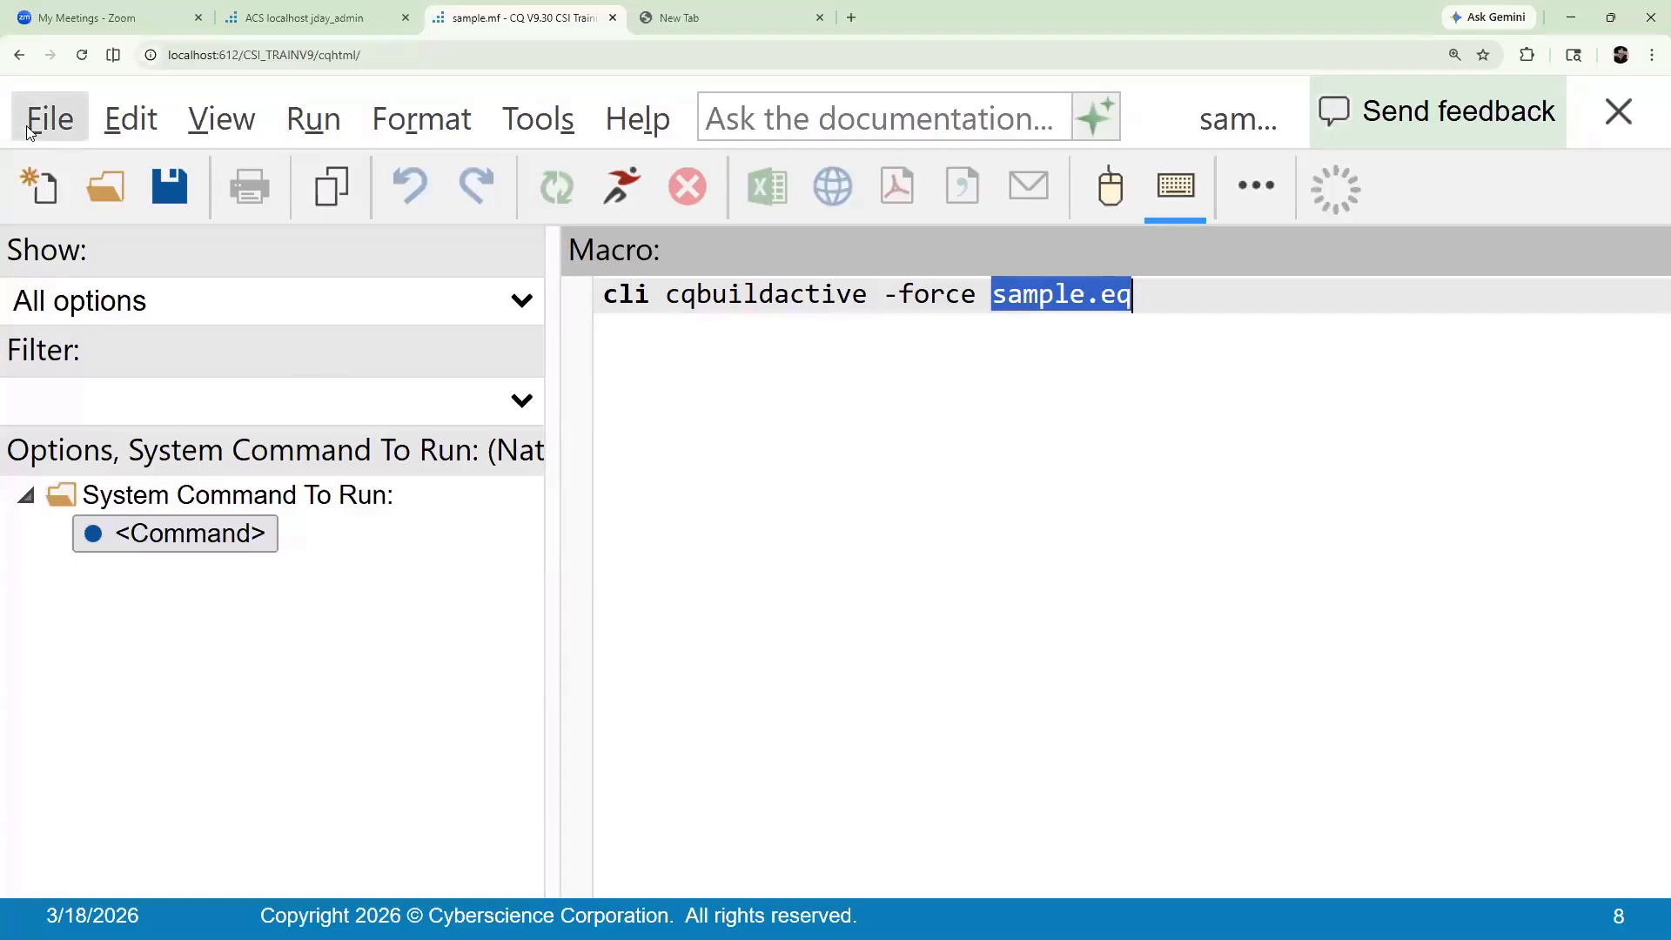
click(618, 306)
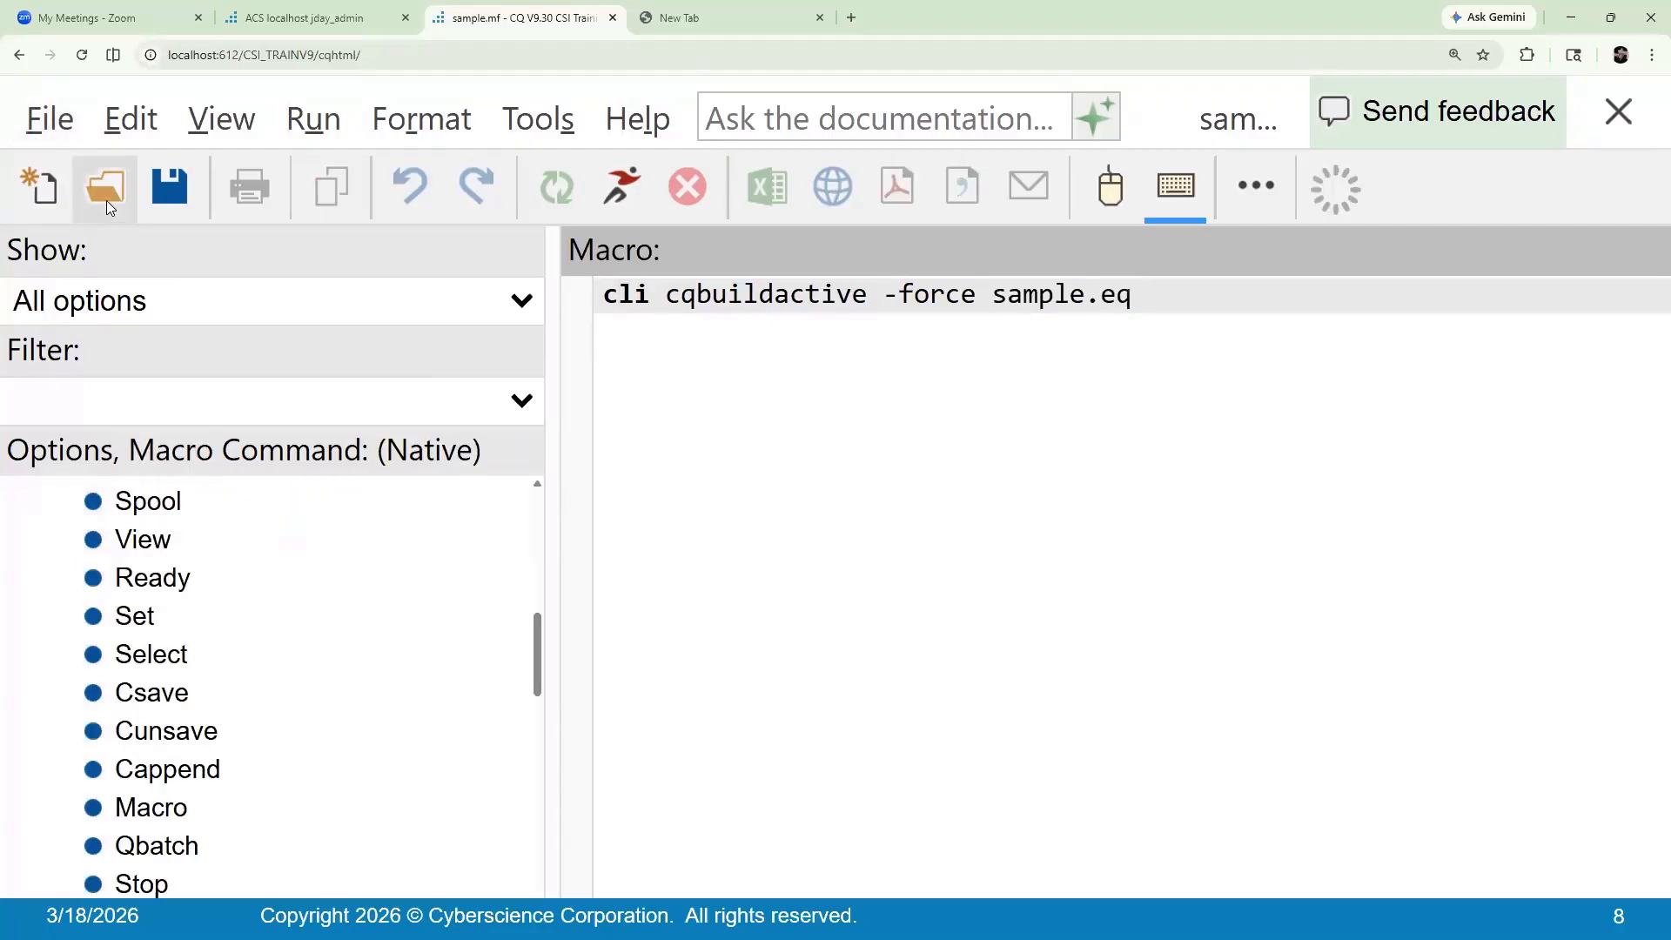
Filter the jday_admin folder by hcf across all file types and open sample.hcf
mouse_move(110, 195)
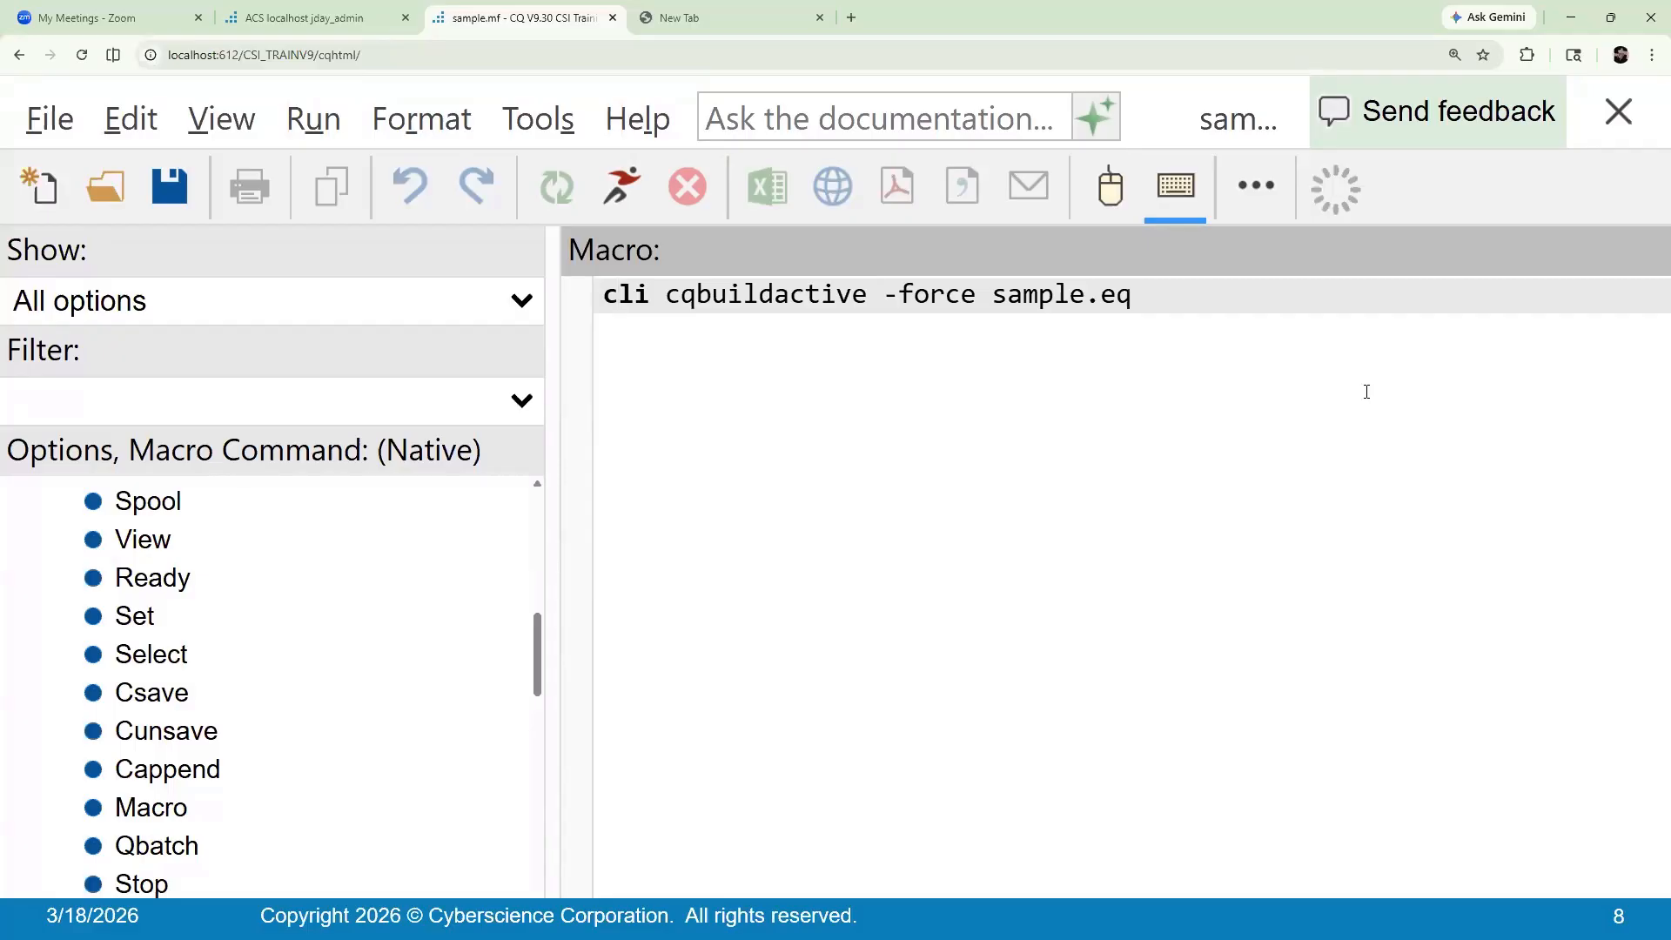
click(103, 190)
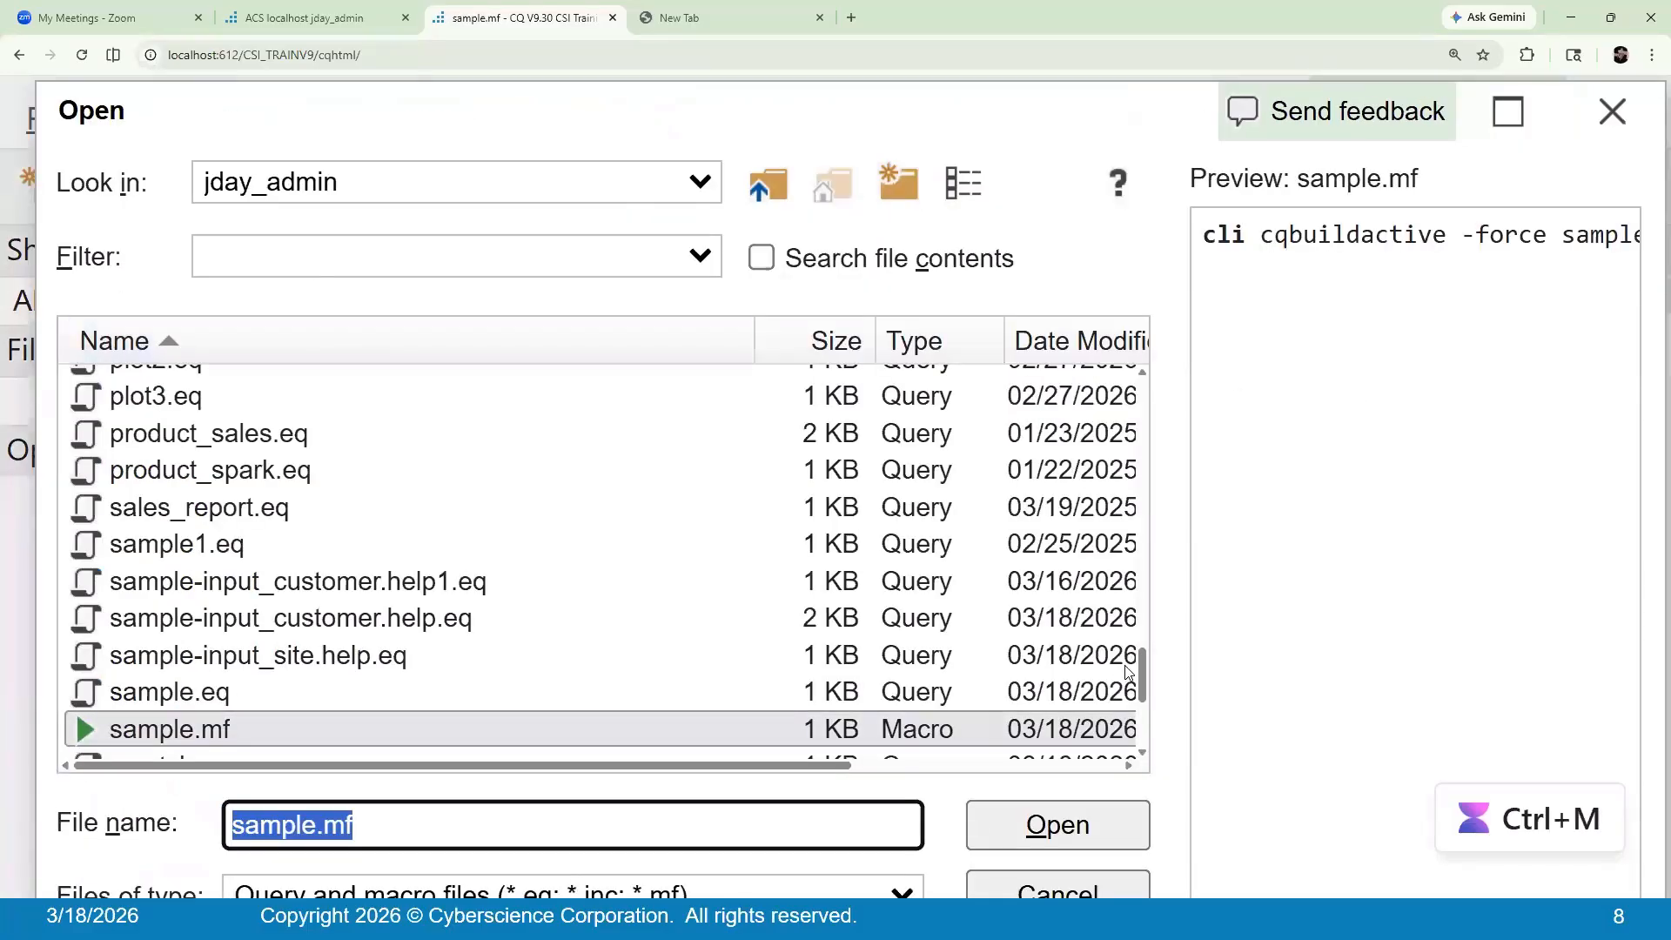
drag(1141, 679, 1134, 579)
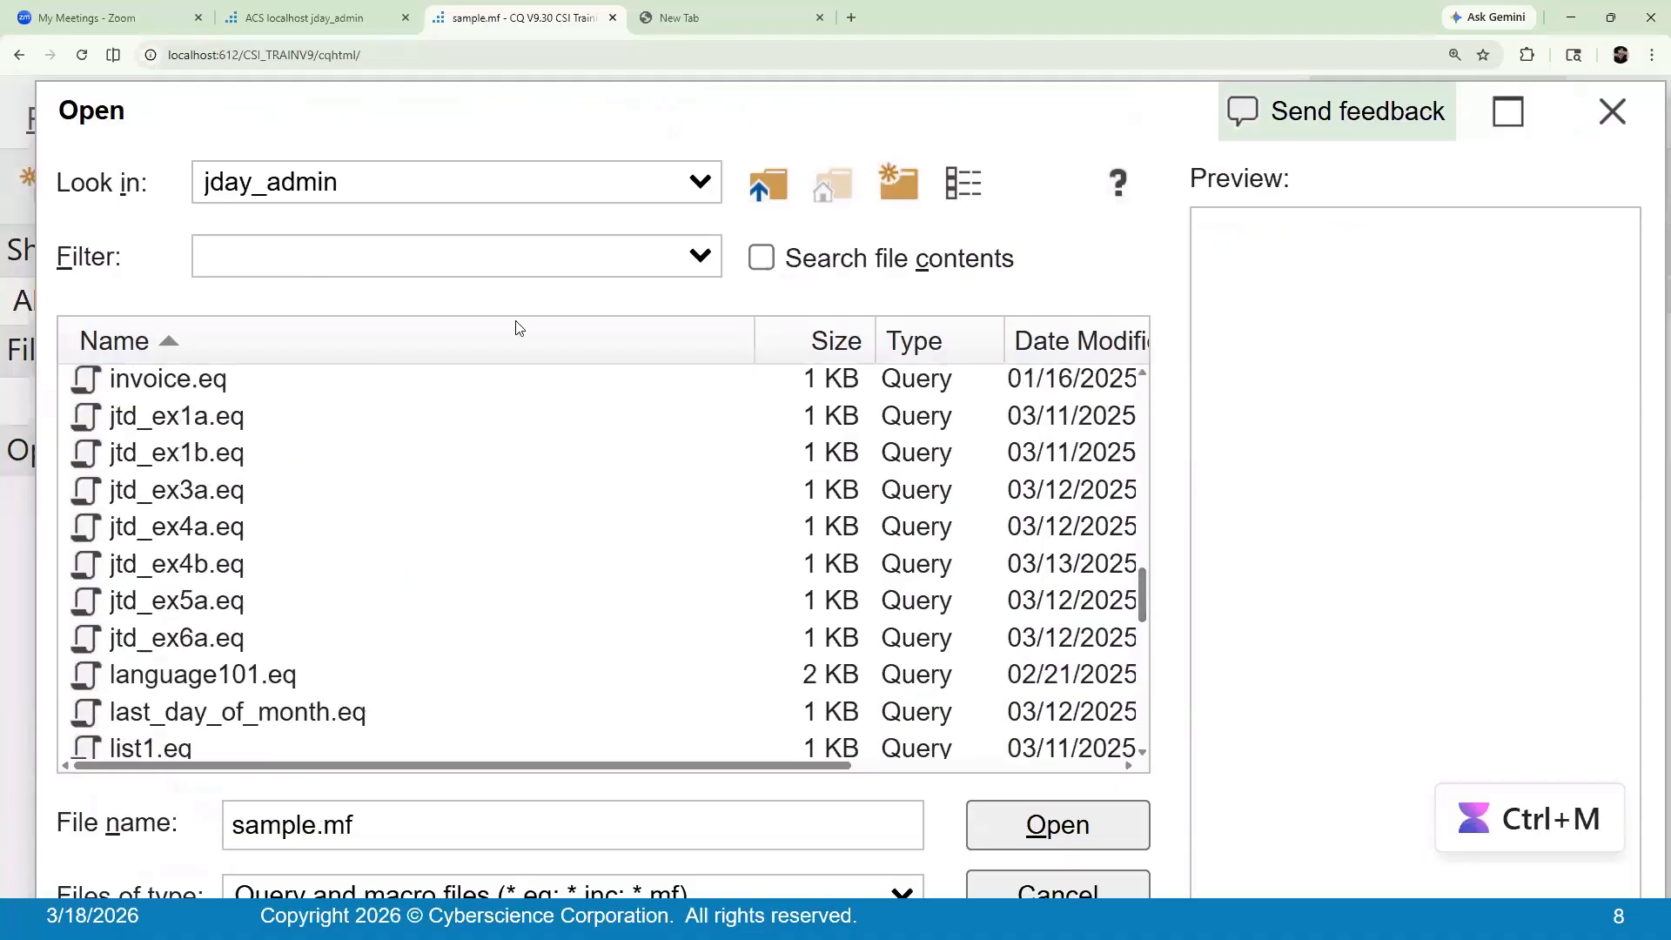
click(503, 269)
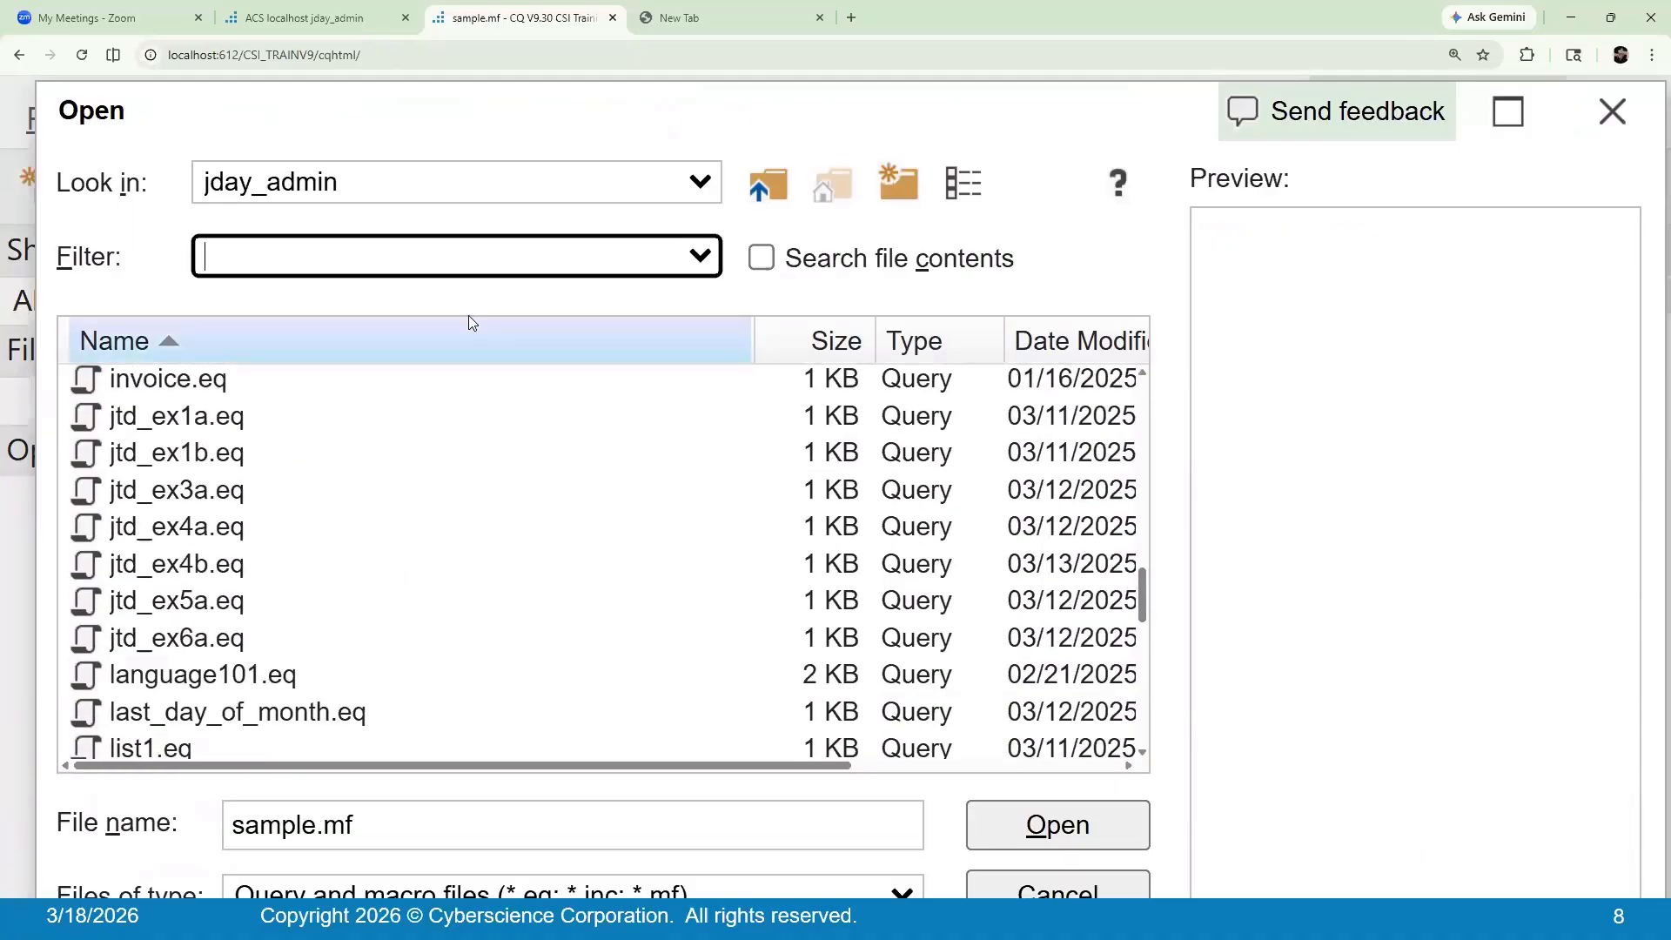
text(hcf)
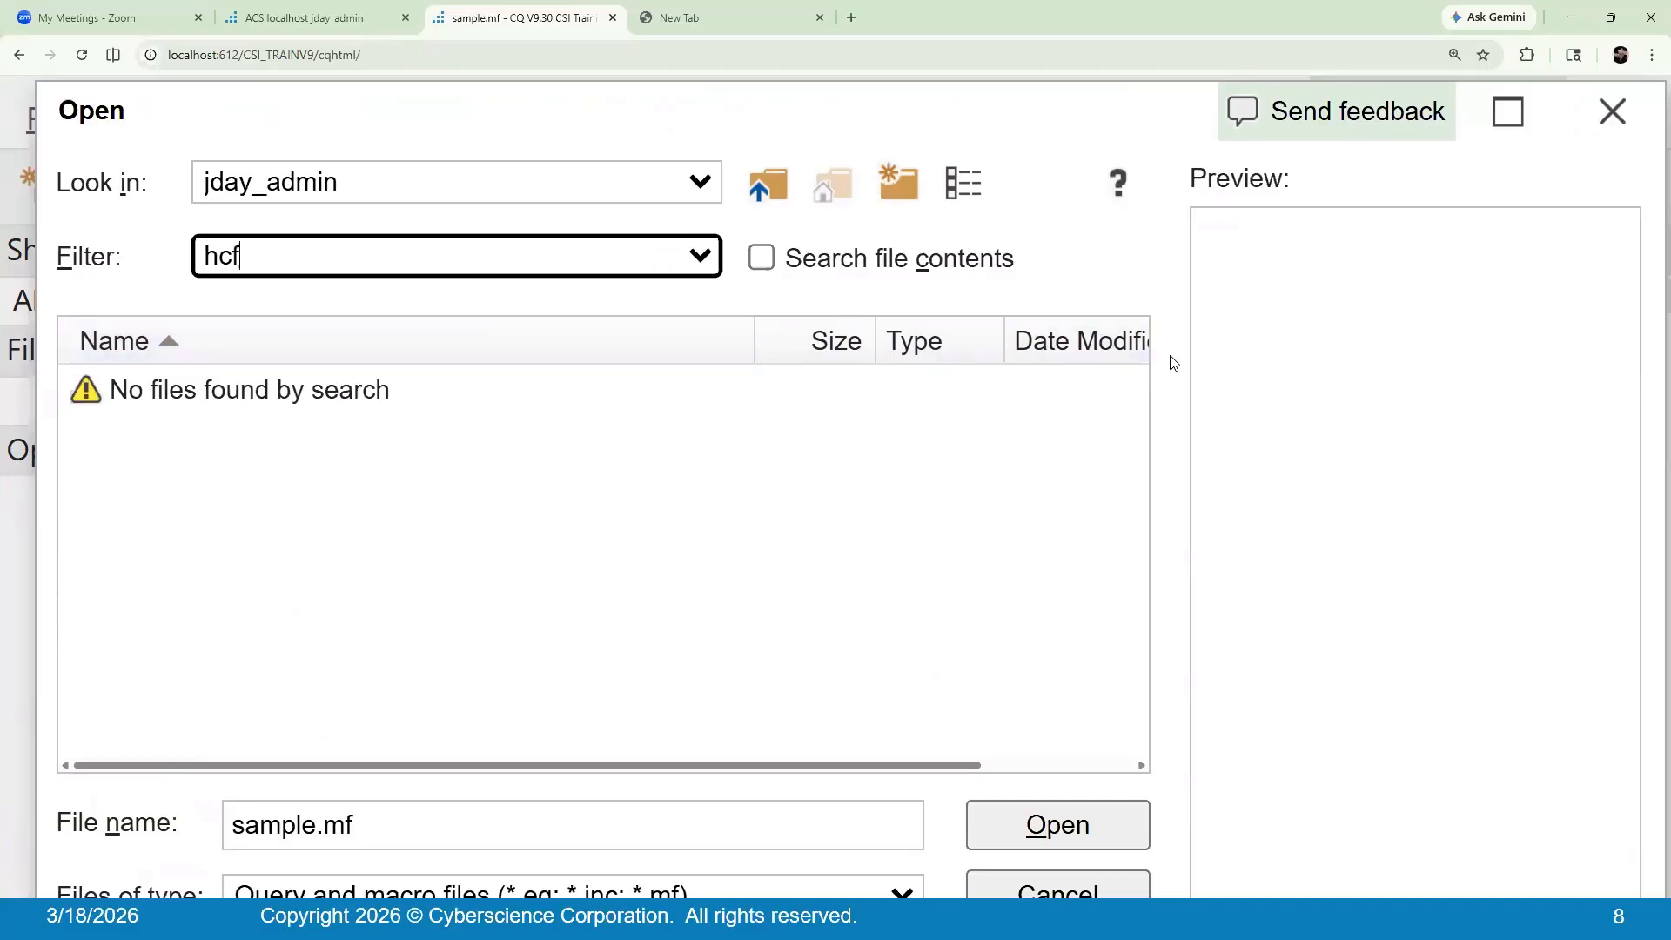
key(ctrl+minus)
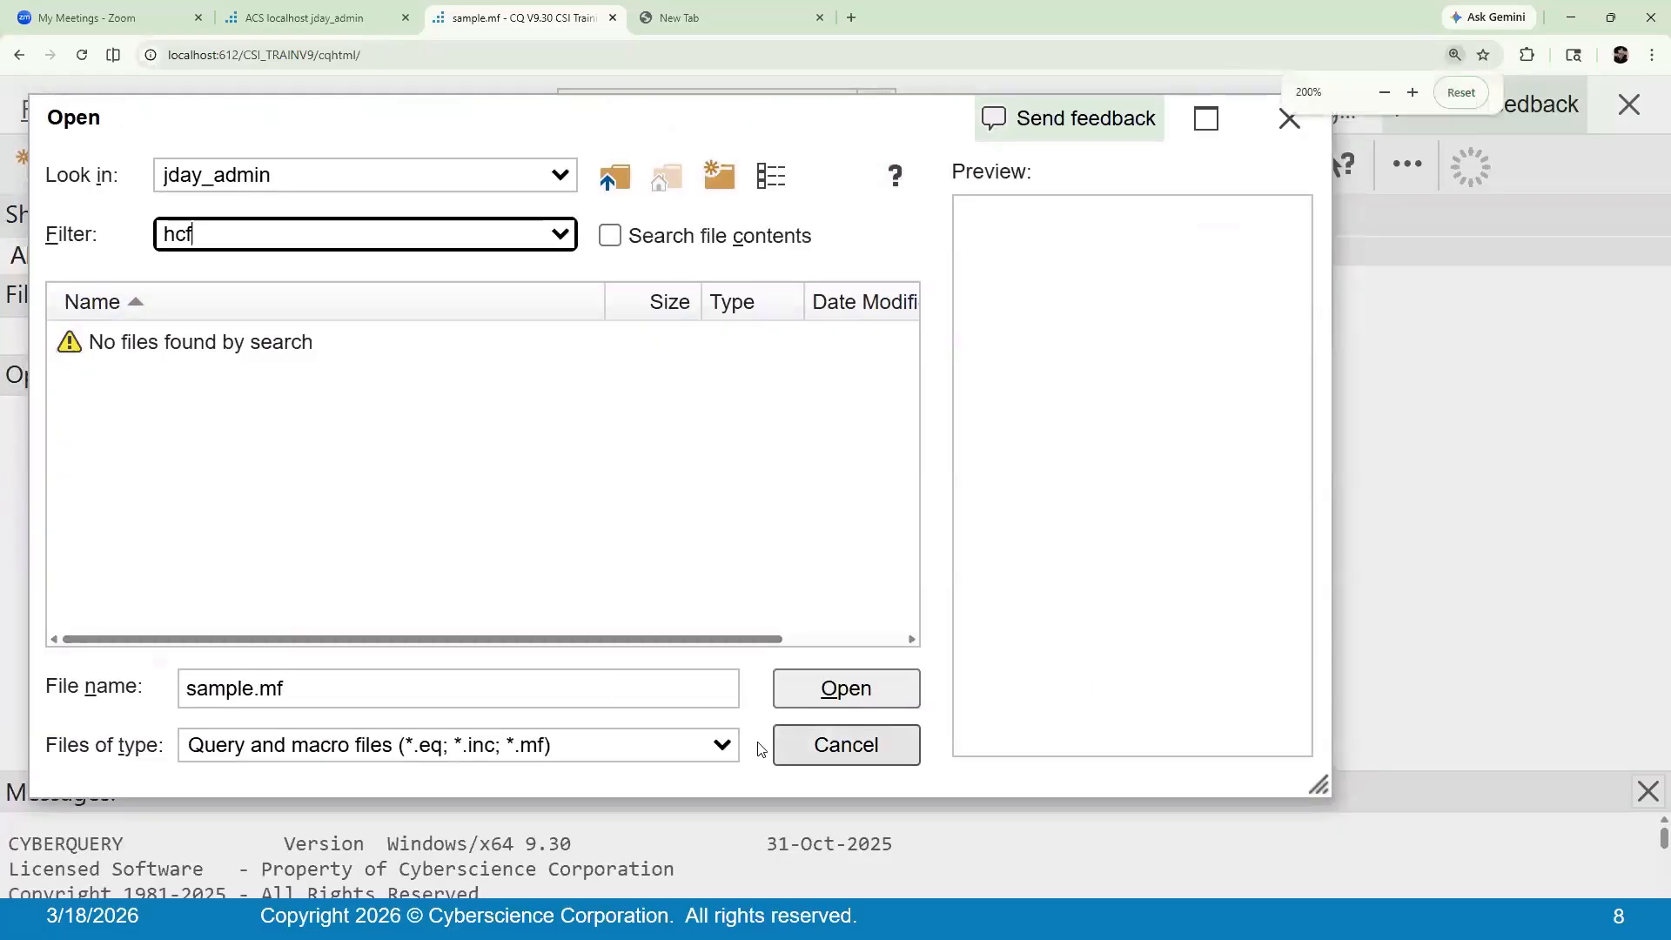
click(715, 748)
click(357, 701)
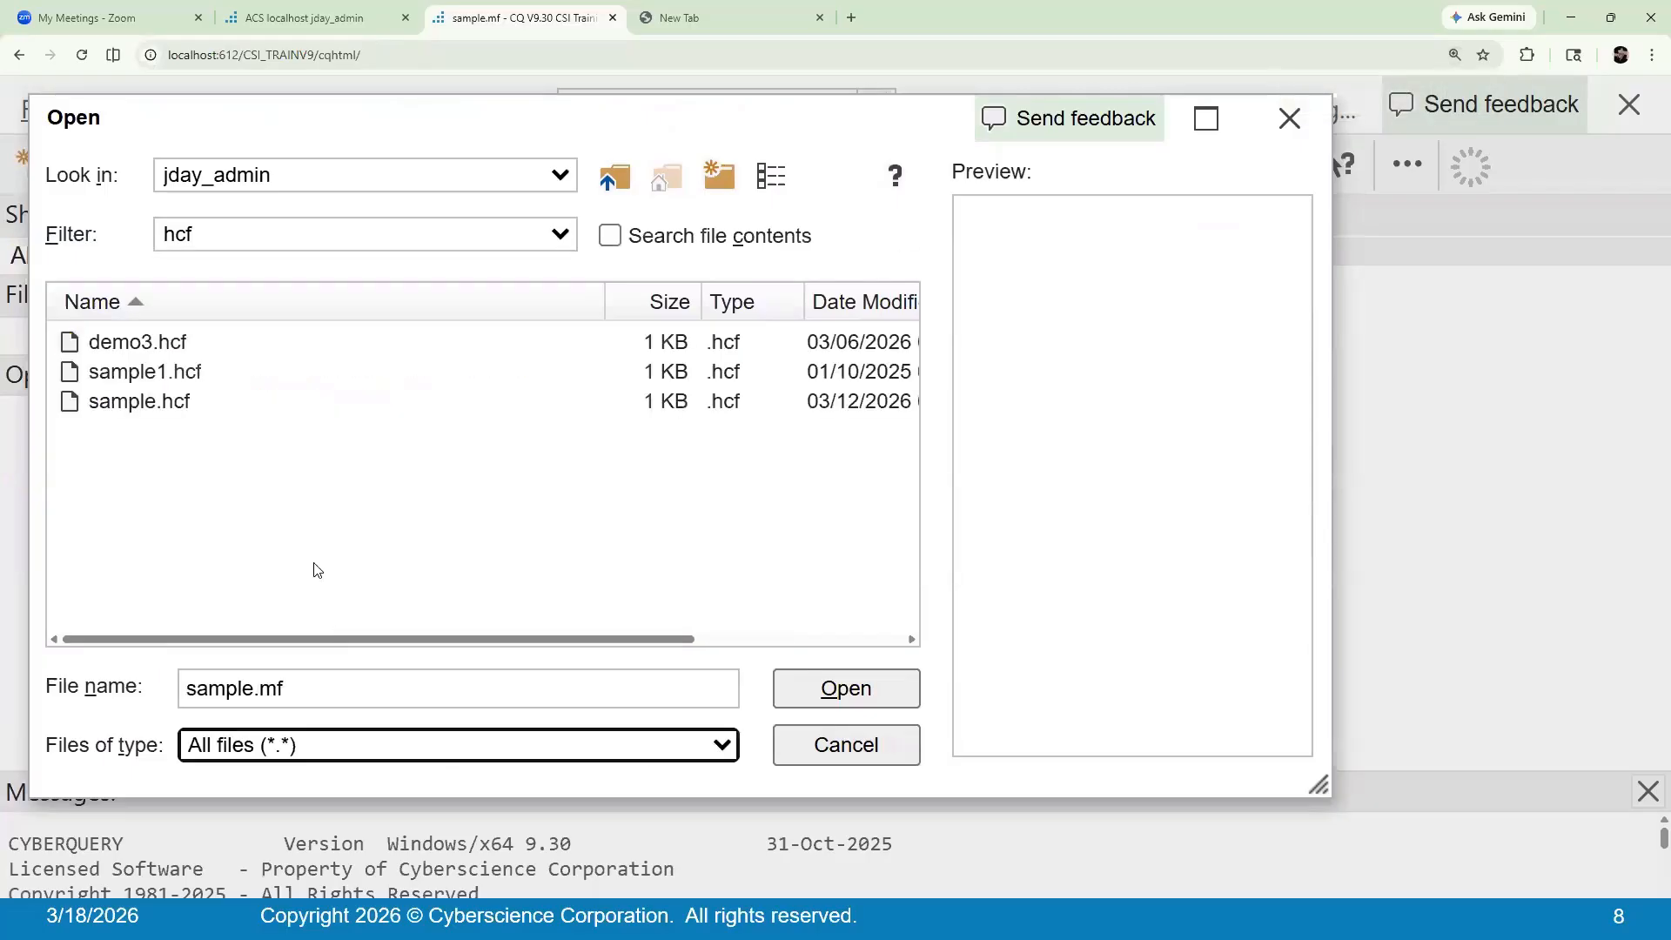
click(153, 406)
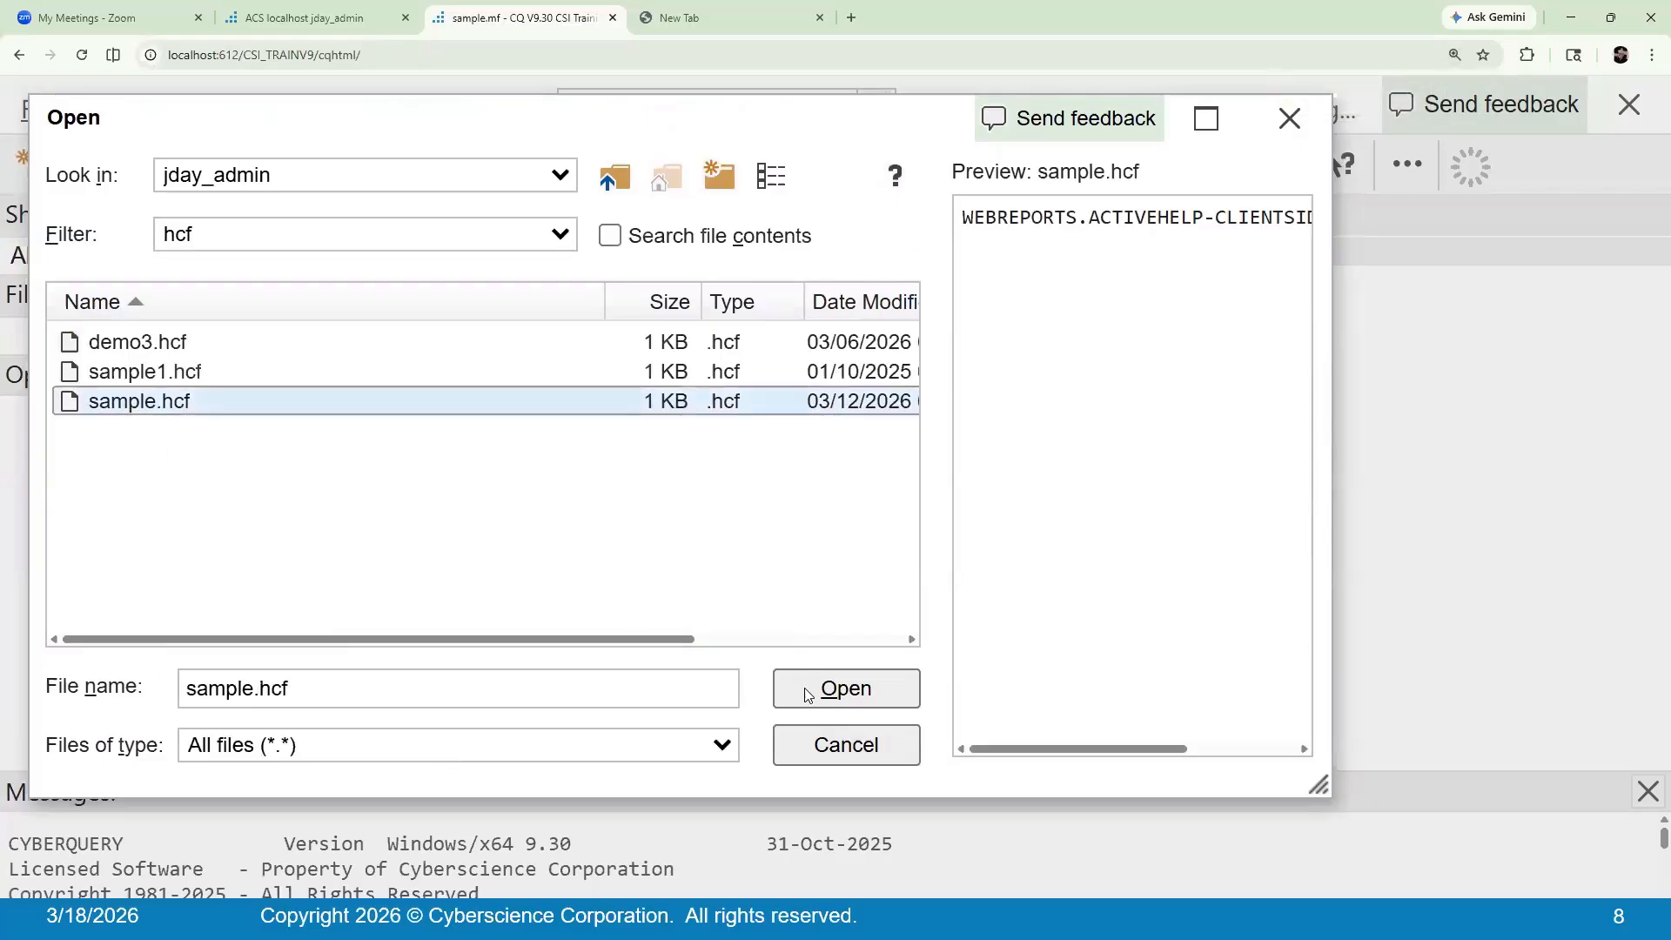
click(854, 689)
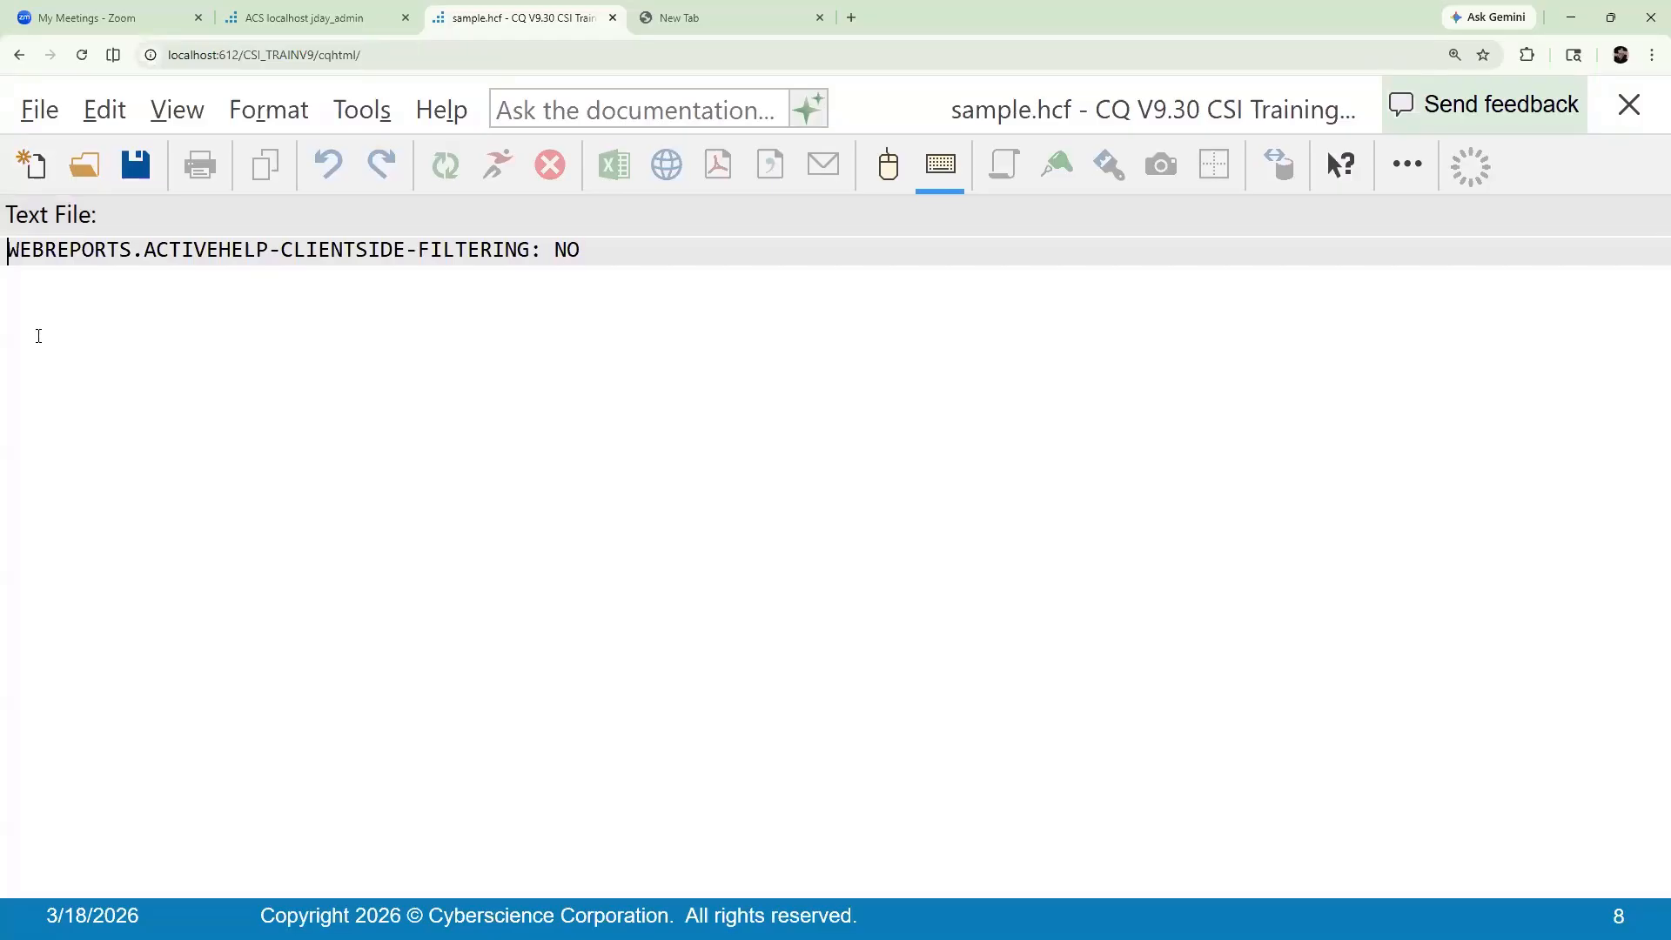
Highlight the WEBREPORTS.ACTIVEHELP-CLIENTSIDE-FILTERING: NO setting in sample.hcf for review
click(38, 111)
mouse_move(68, 161)
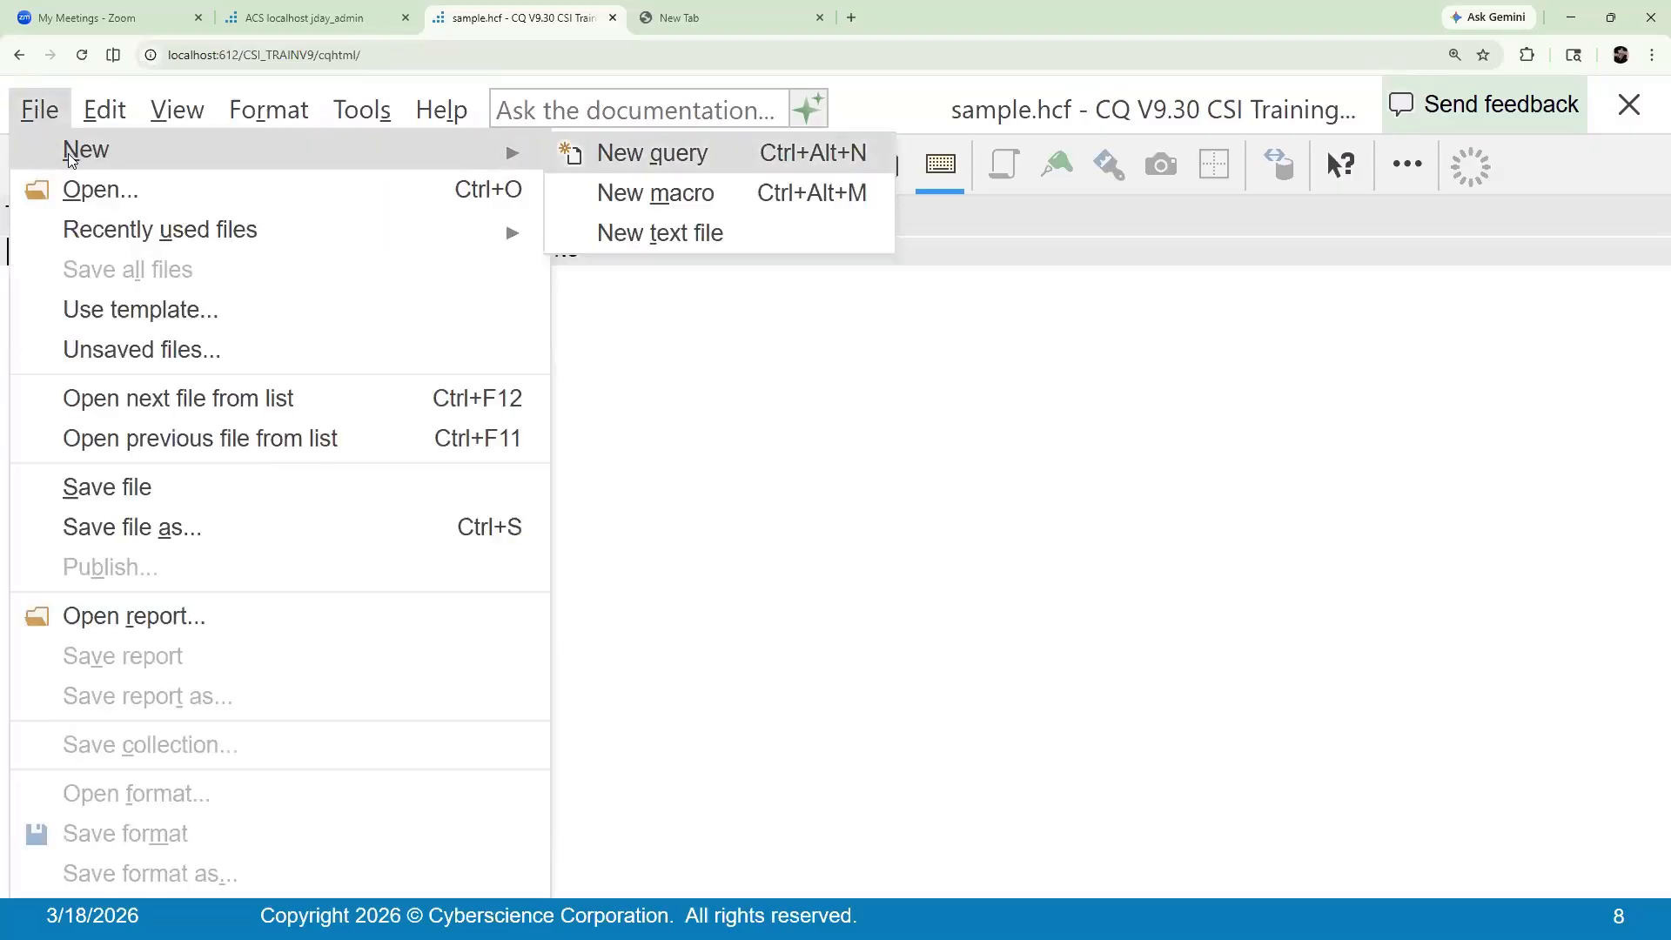
click(1232, 456)
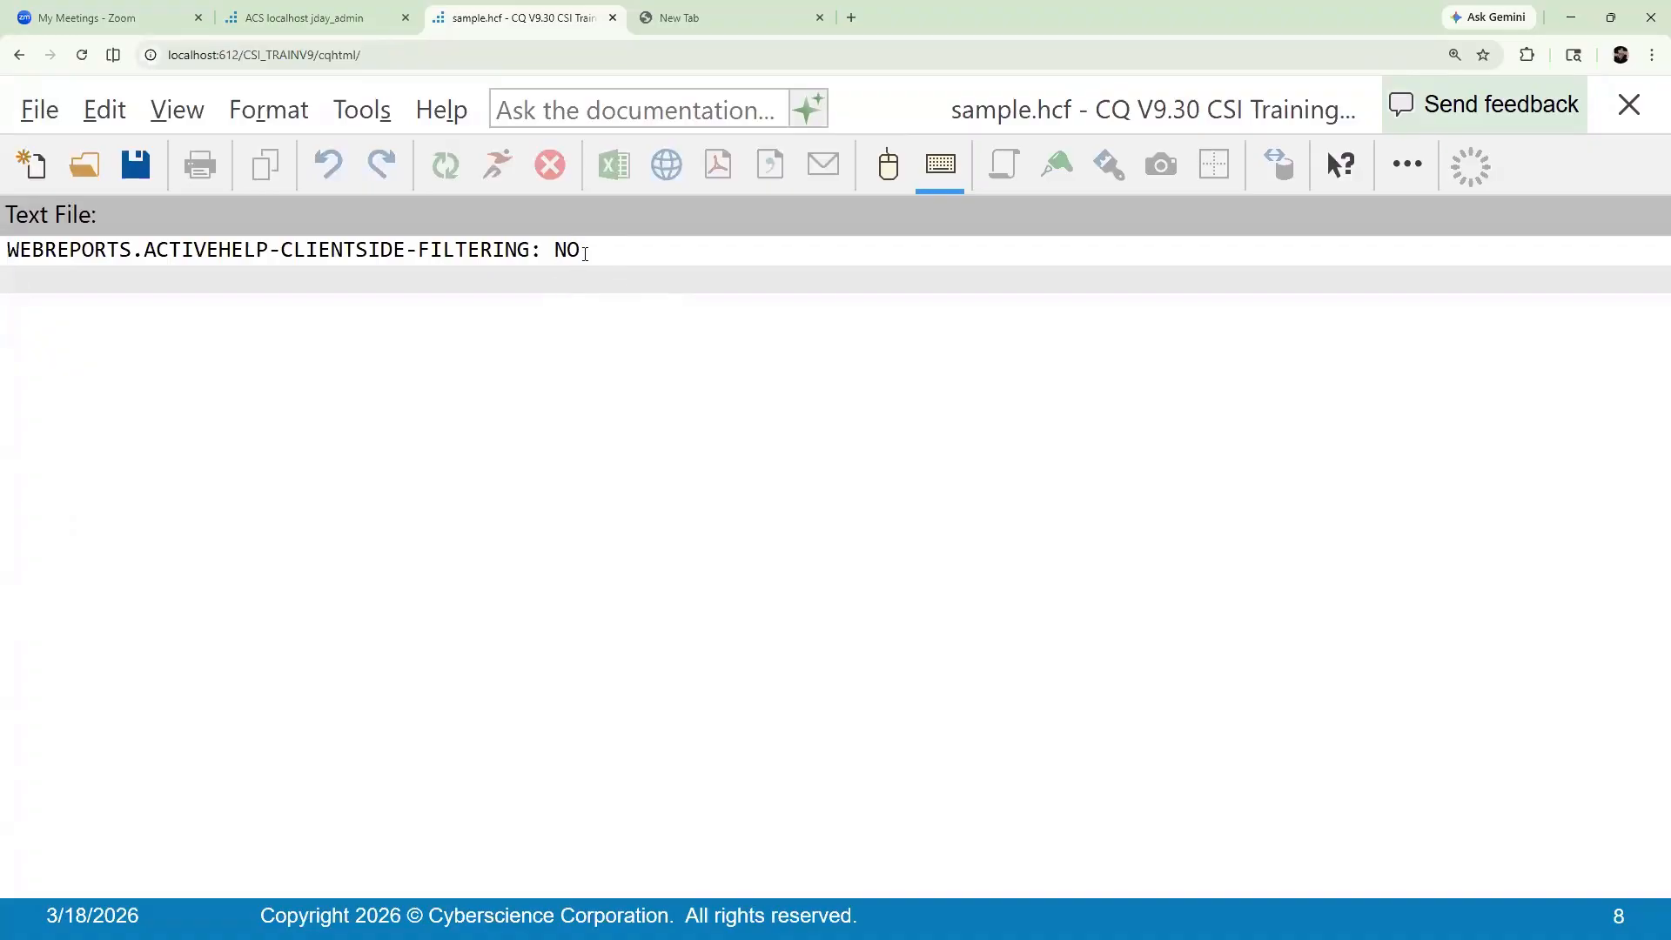
drag(581, 250, 26, 273)
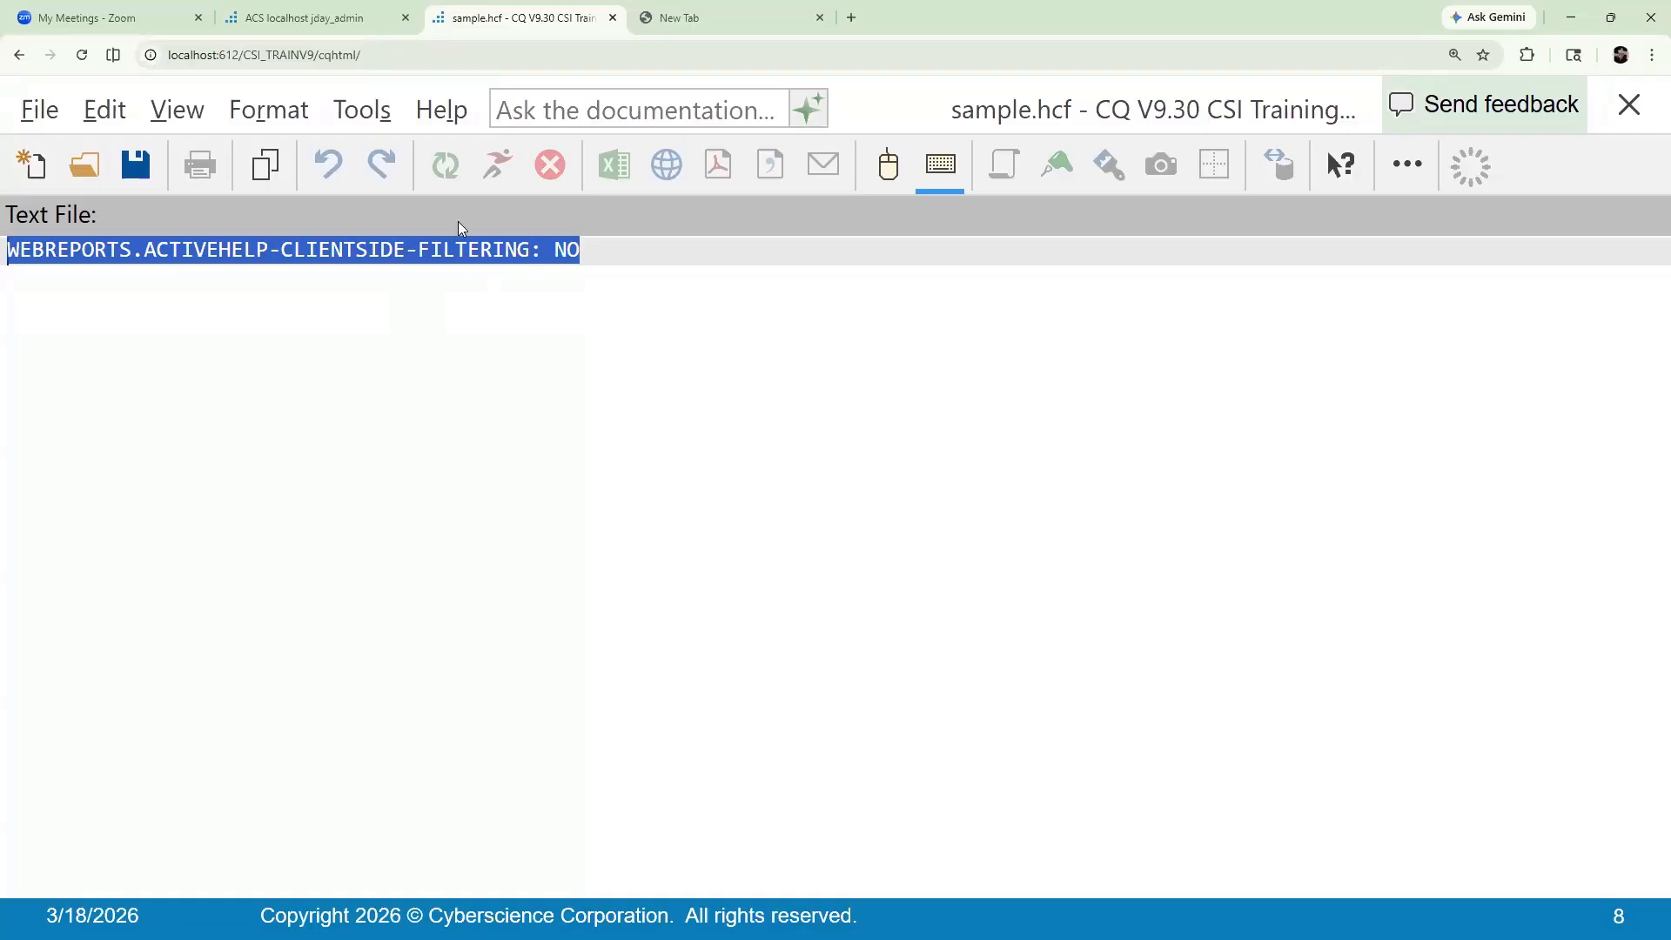
click(376, 589)
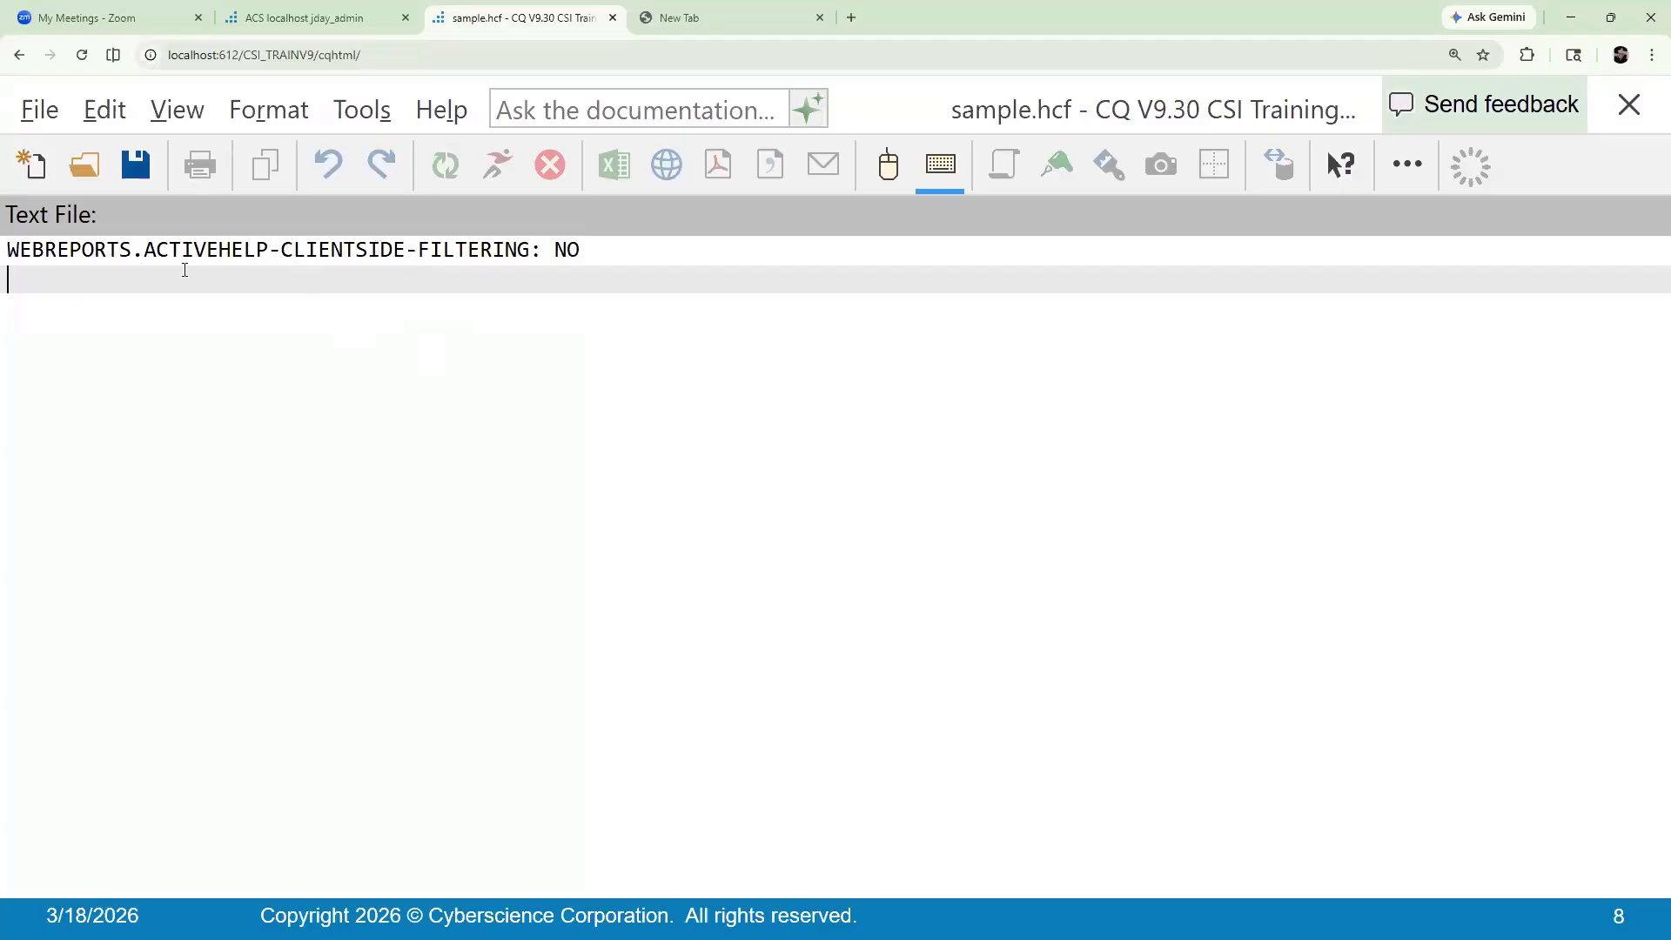
click(421, 120)
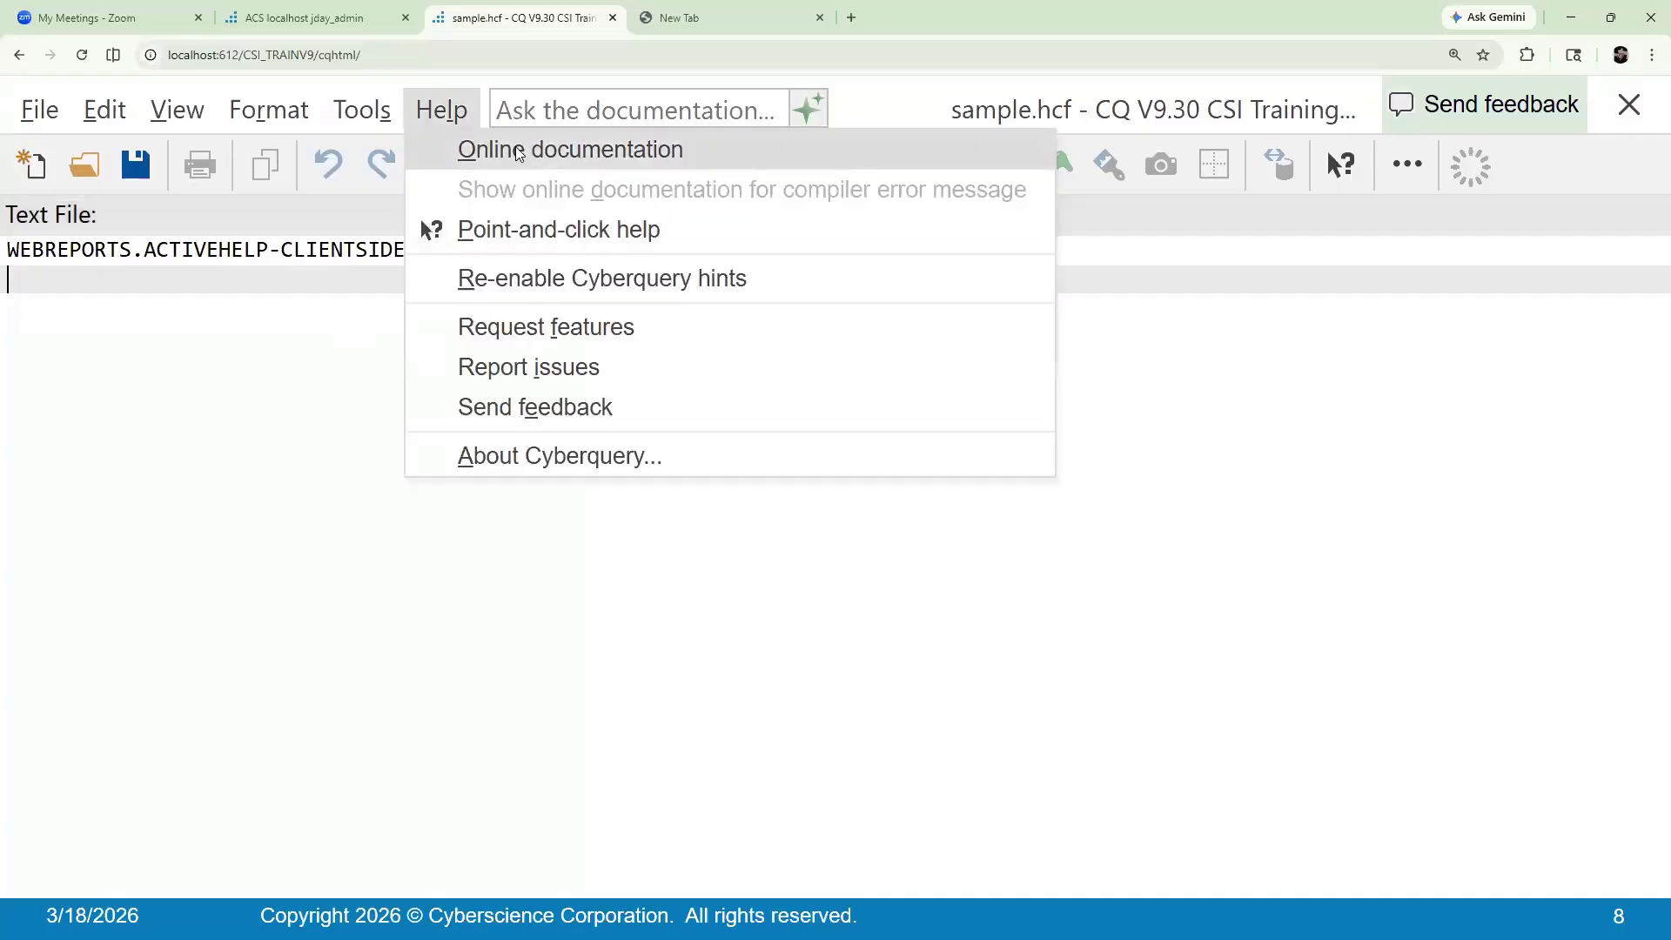
click(237, 406)
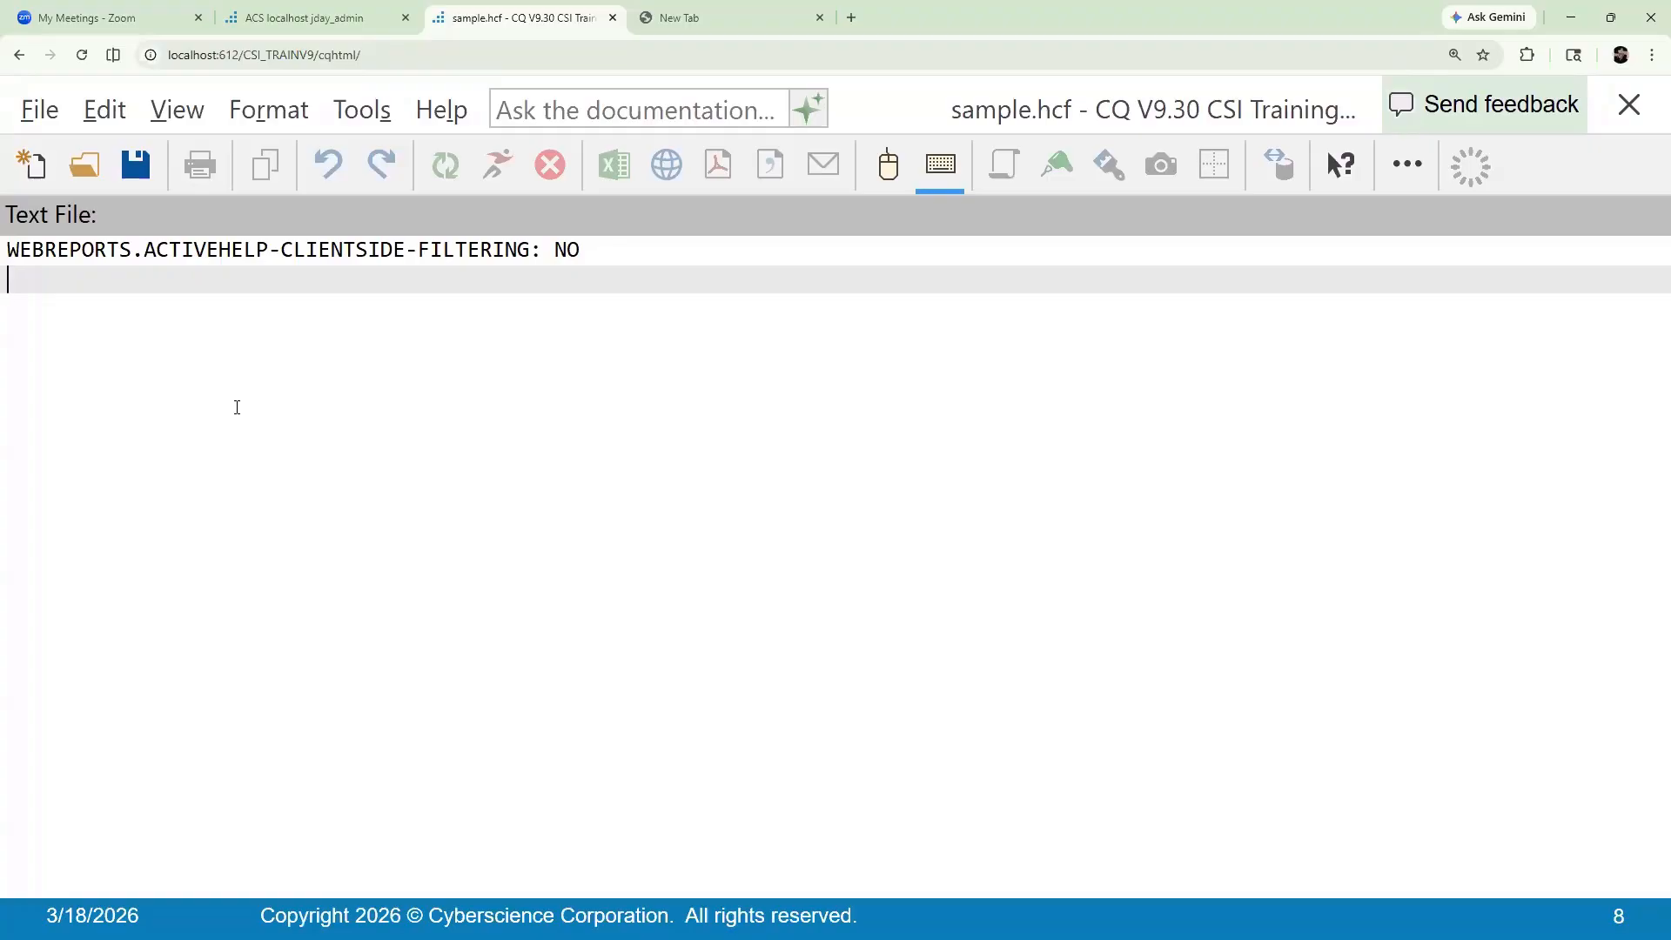
click(358, 111)
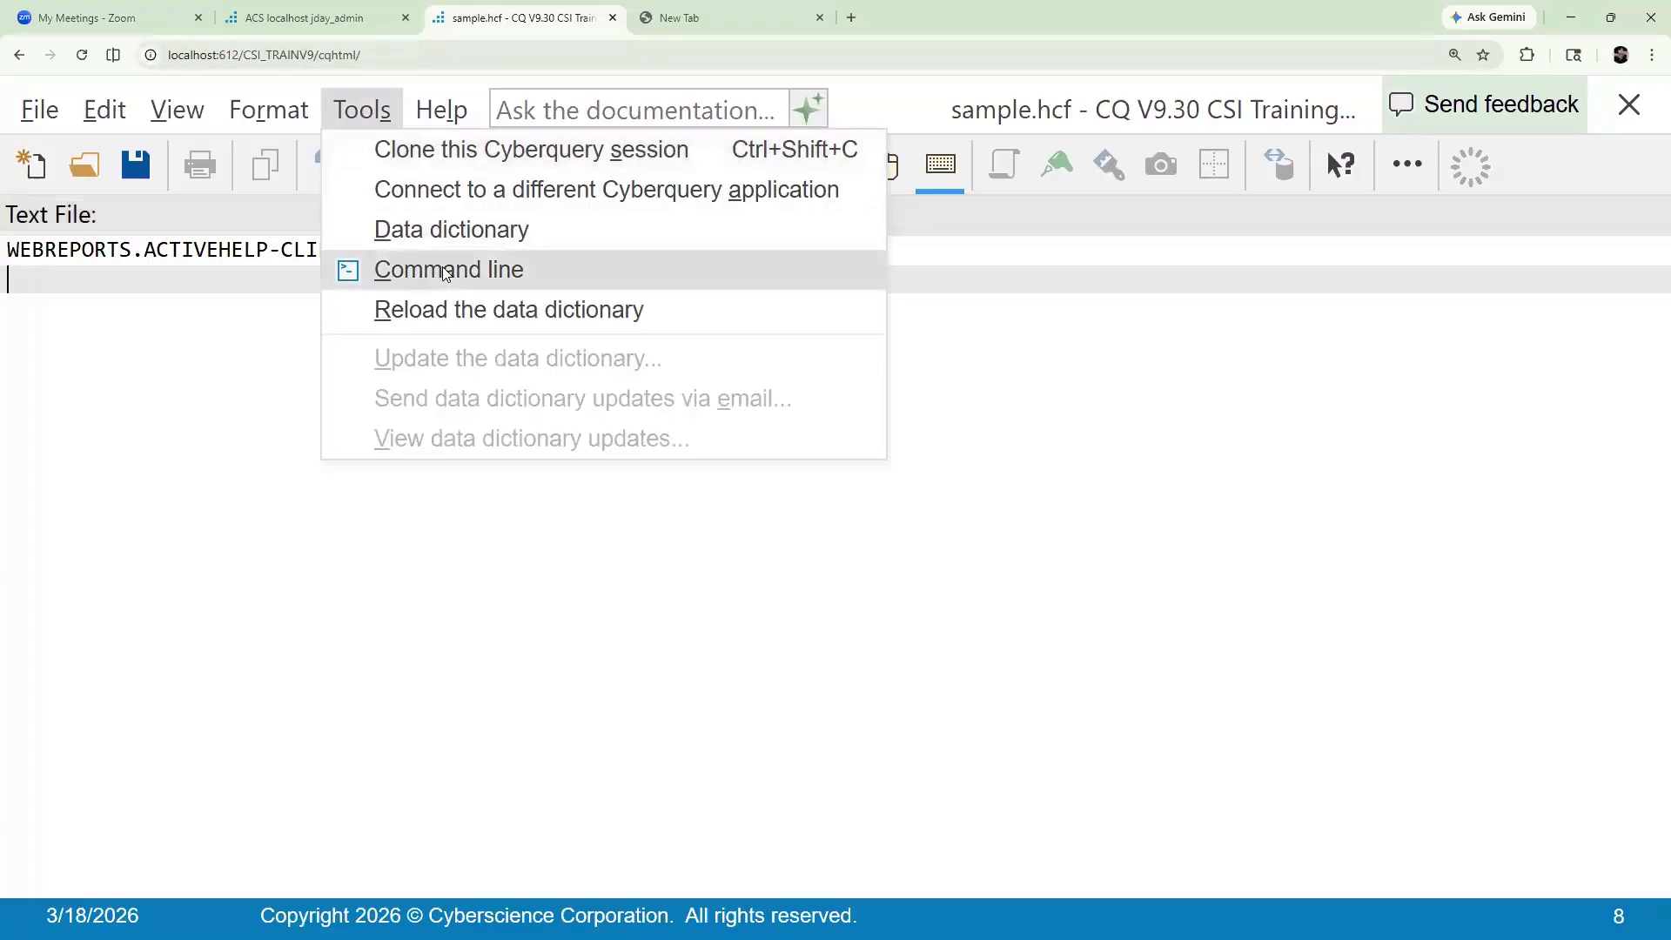
click(158, 410)
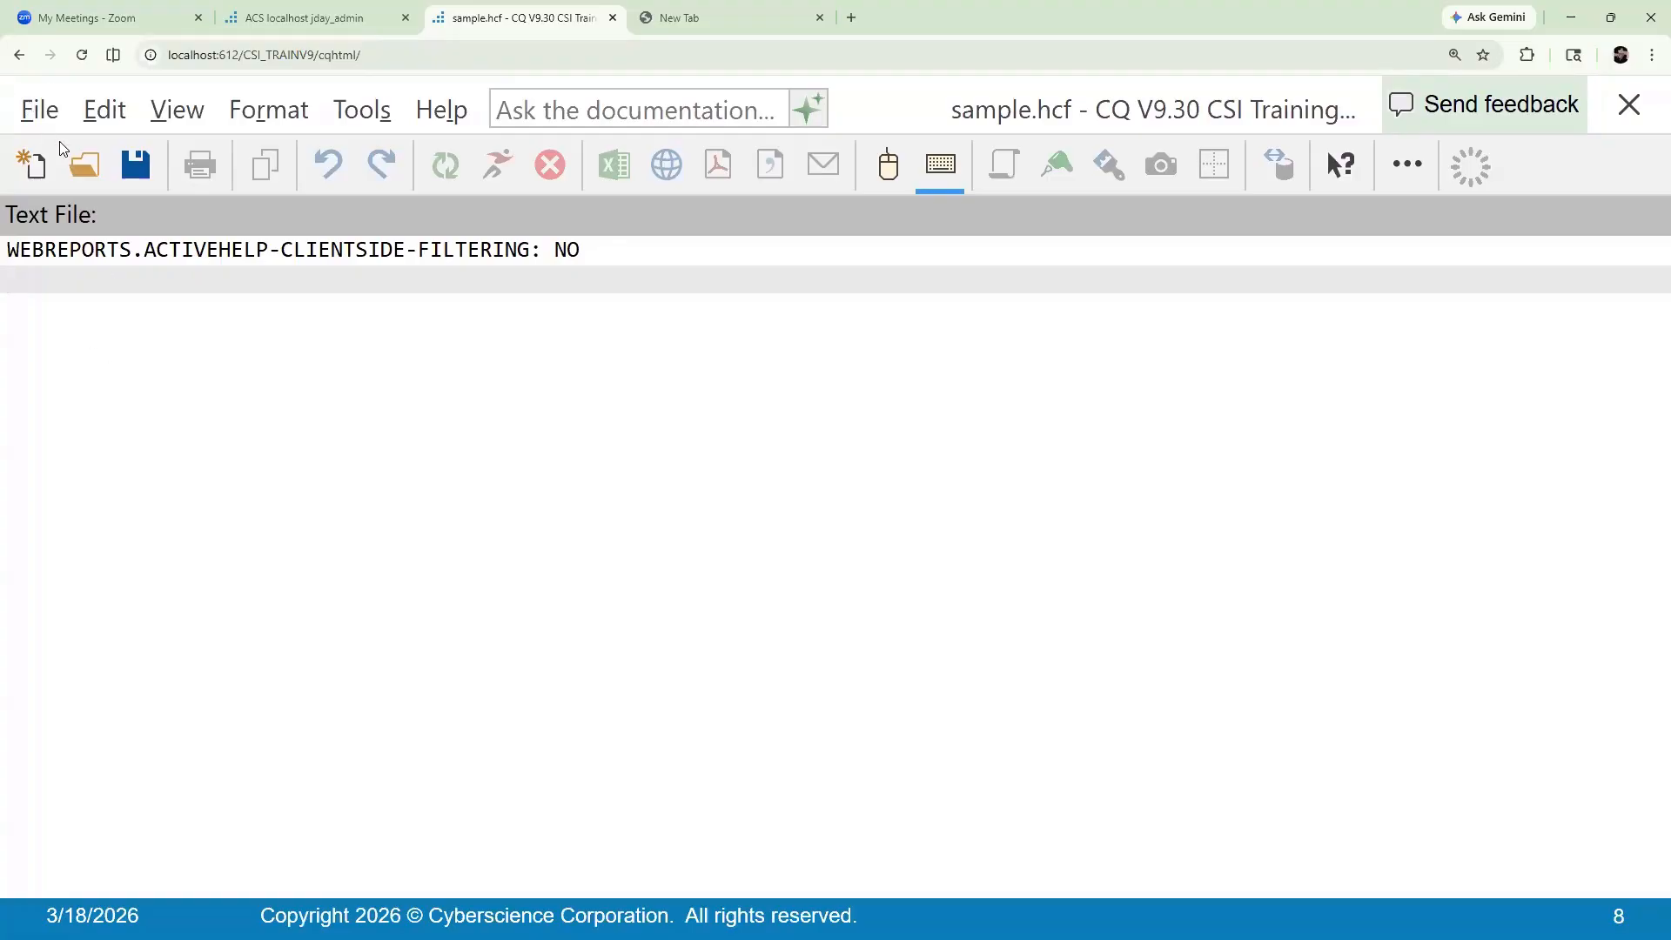
List only the query files in jday_admin and open sample-input_customer.help.eq
click(84, 165)
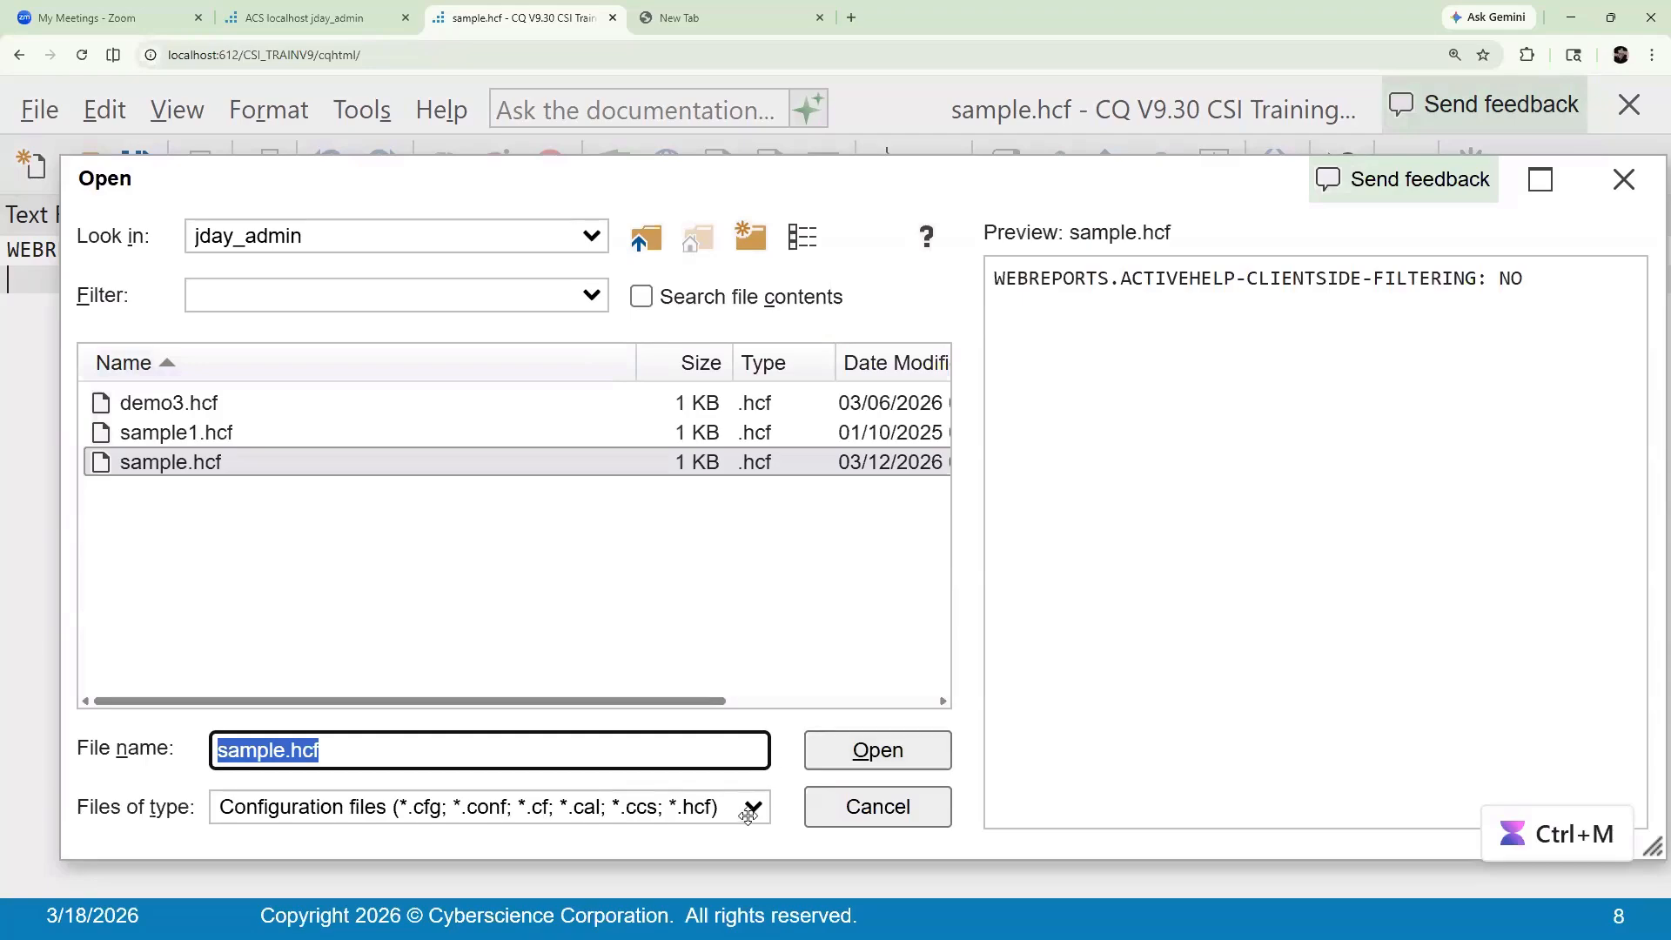
click(752, 806)
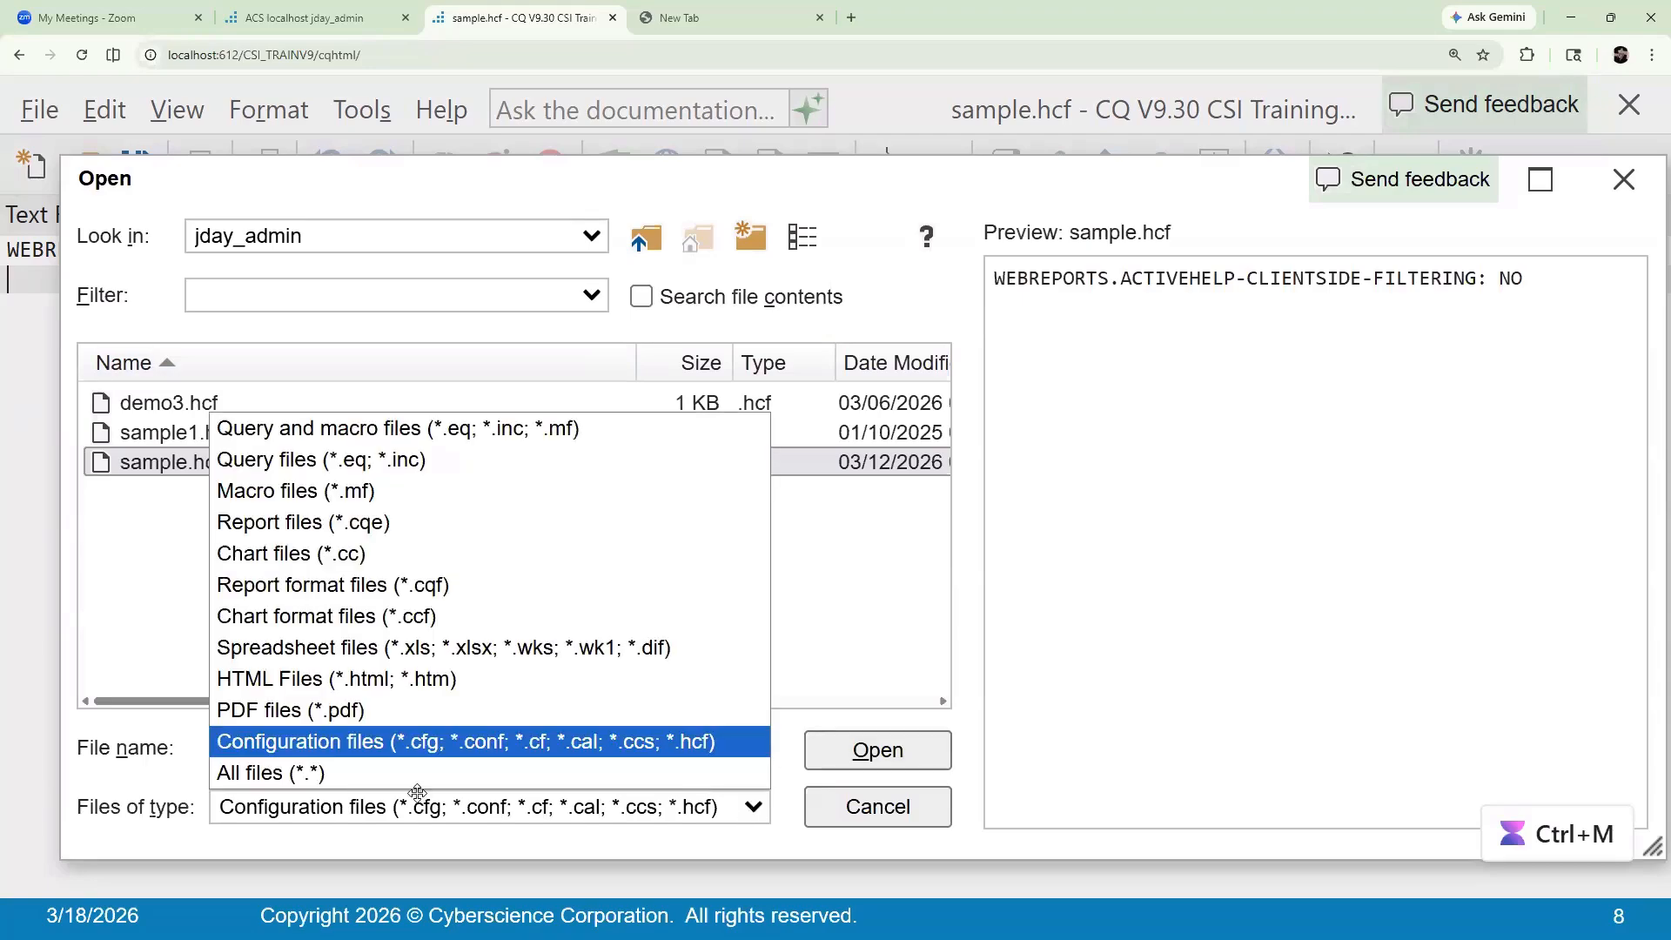
click(251, 462)
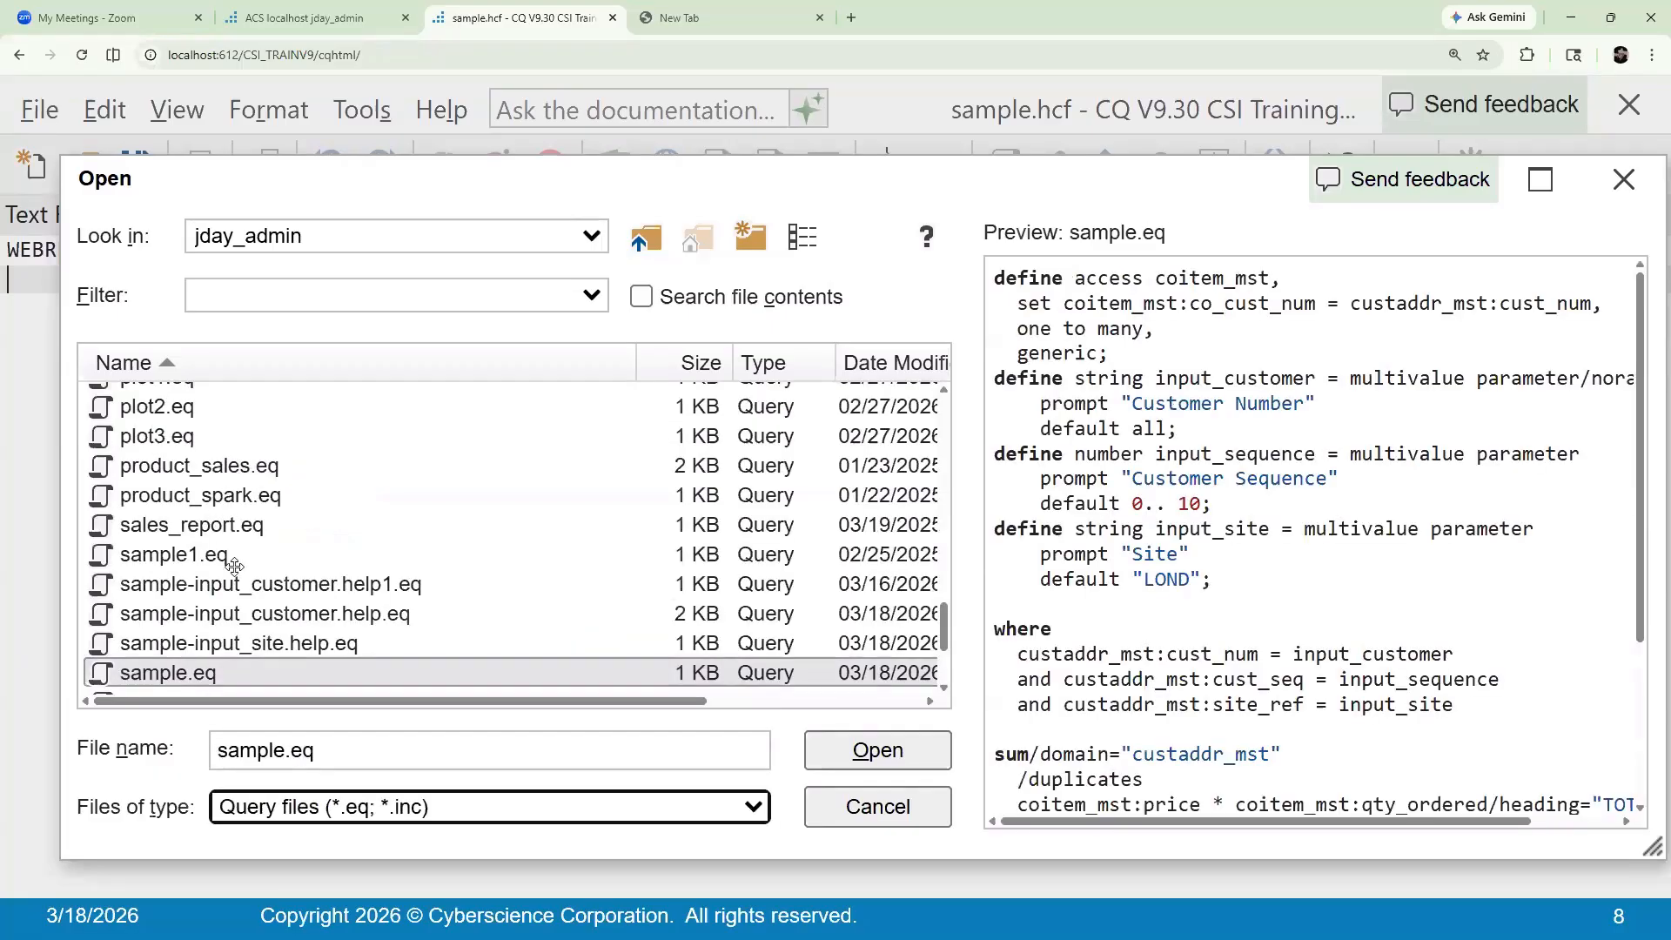
click(217, 588)
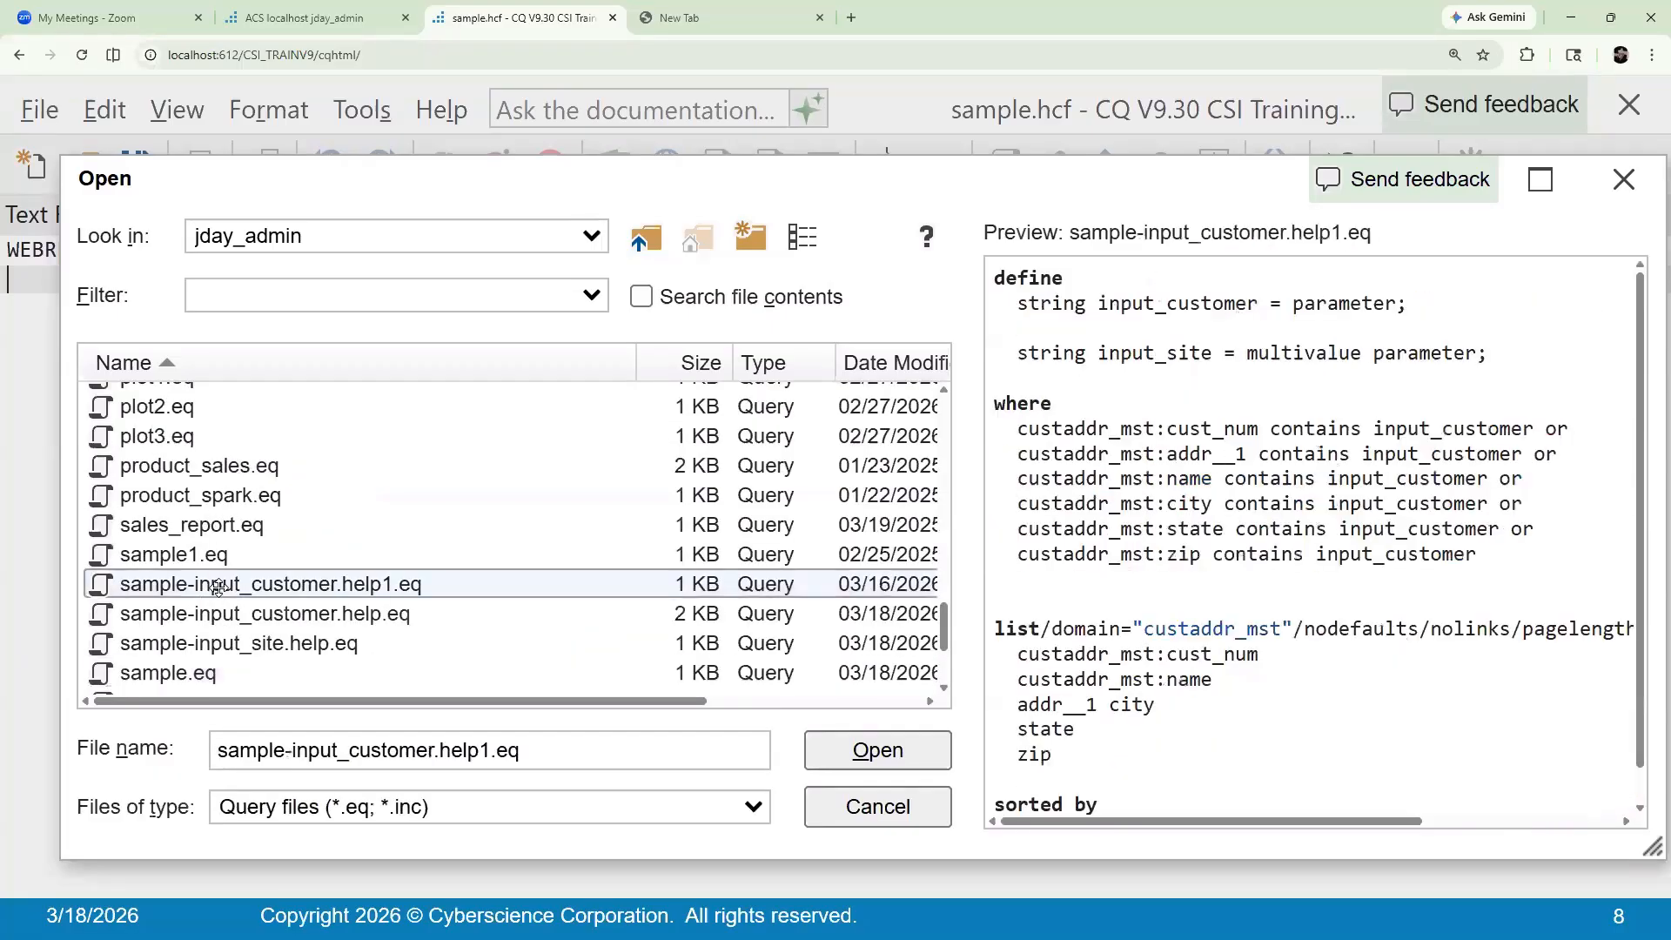
click(220, 618)
click(905, 752)
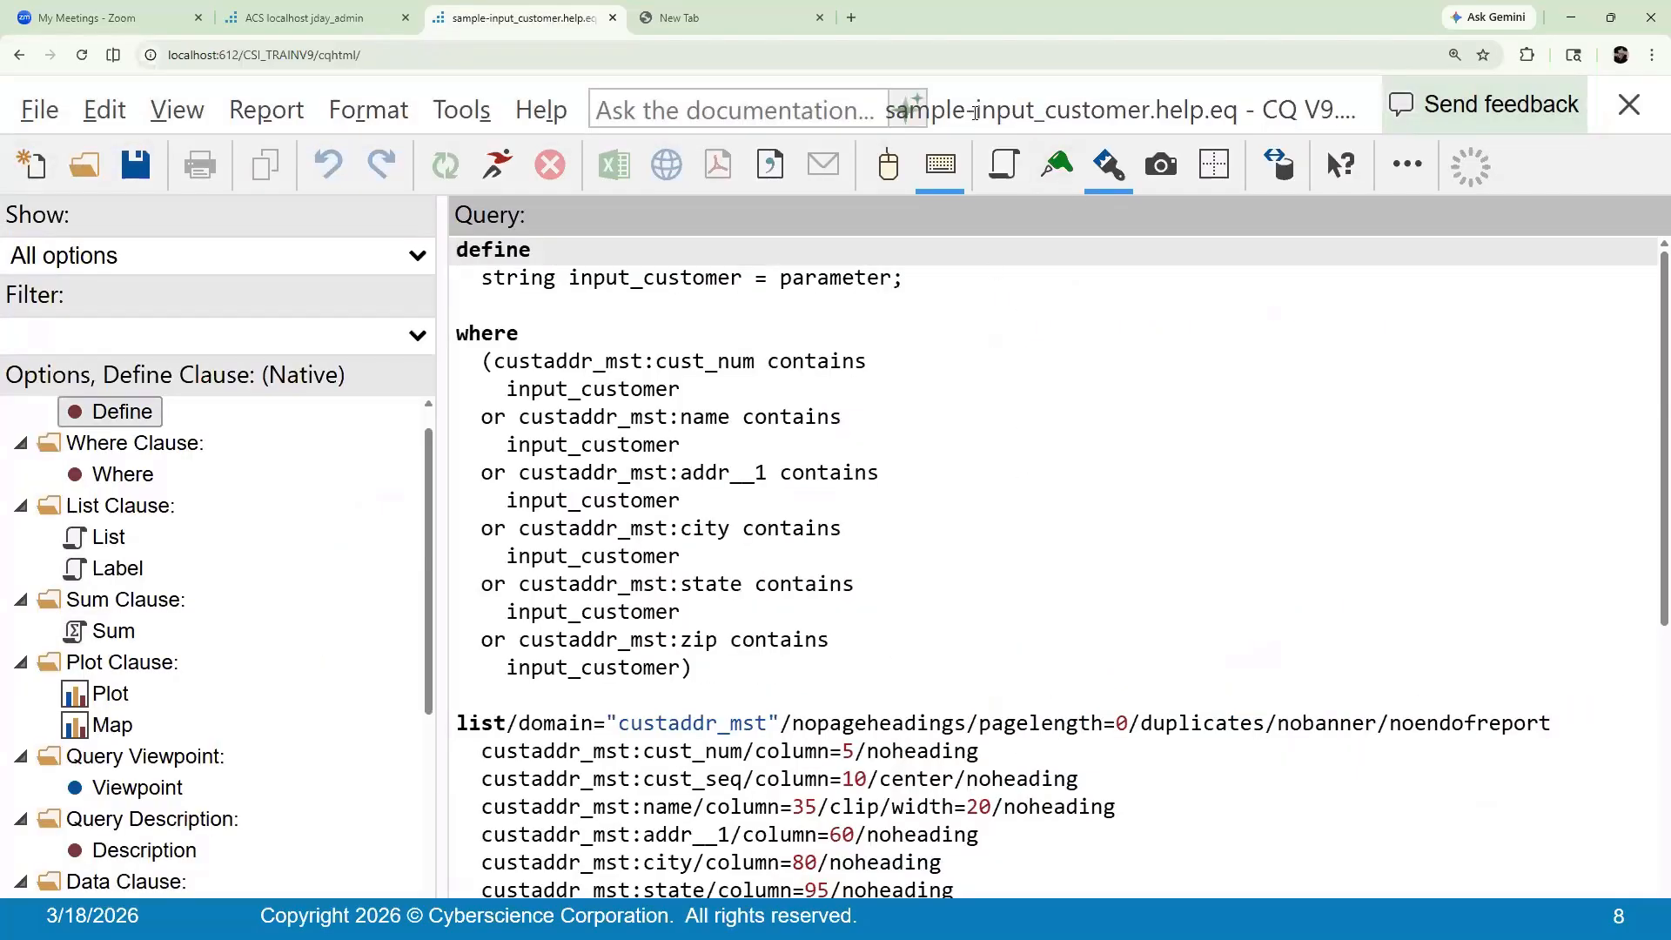
Highlight the sample- prefix in the help query's title and show the query in the graphical design view
drag(974, 110, 886, 106)
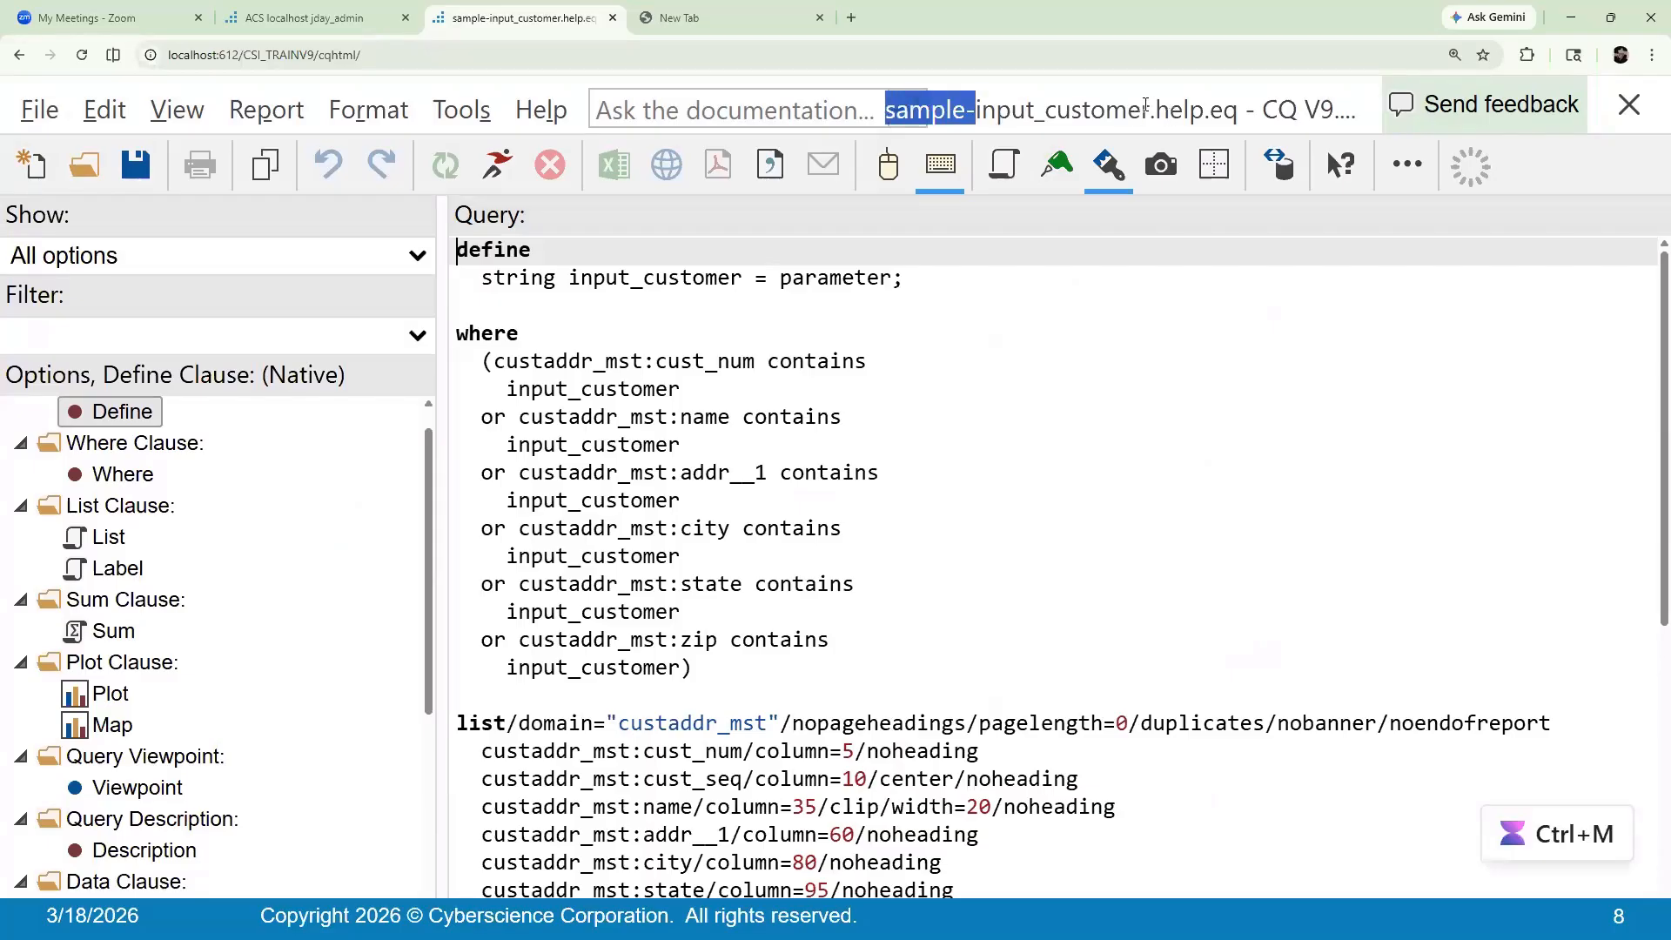
mouse_move(978, 109)
mouse_down()
mouse_move(1034, 108)
mouse_move(783, 123)
mouse_move(1001, 127)
mouse_up()
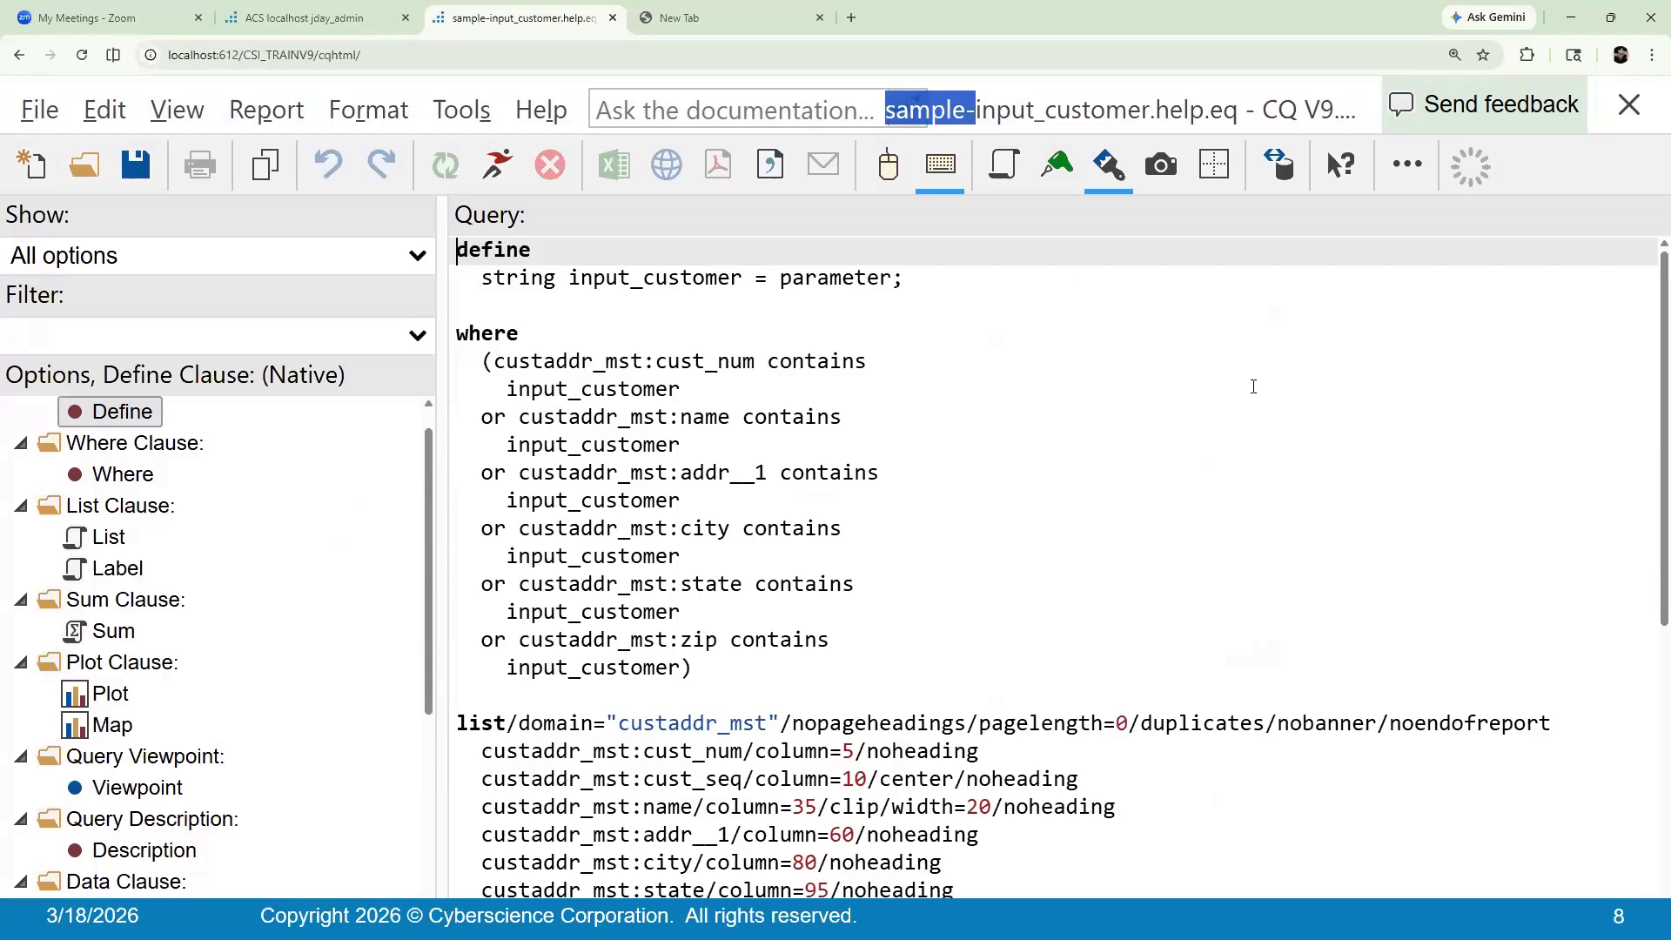
click(892, 179)
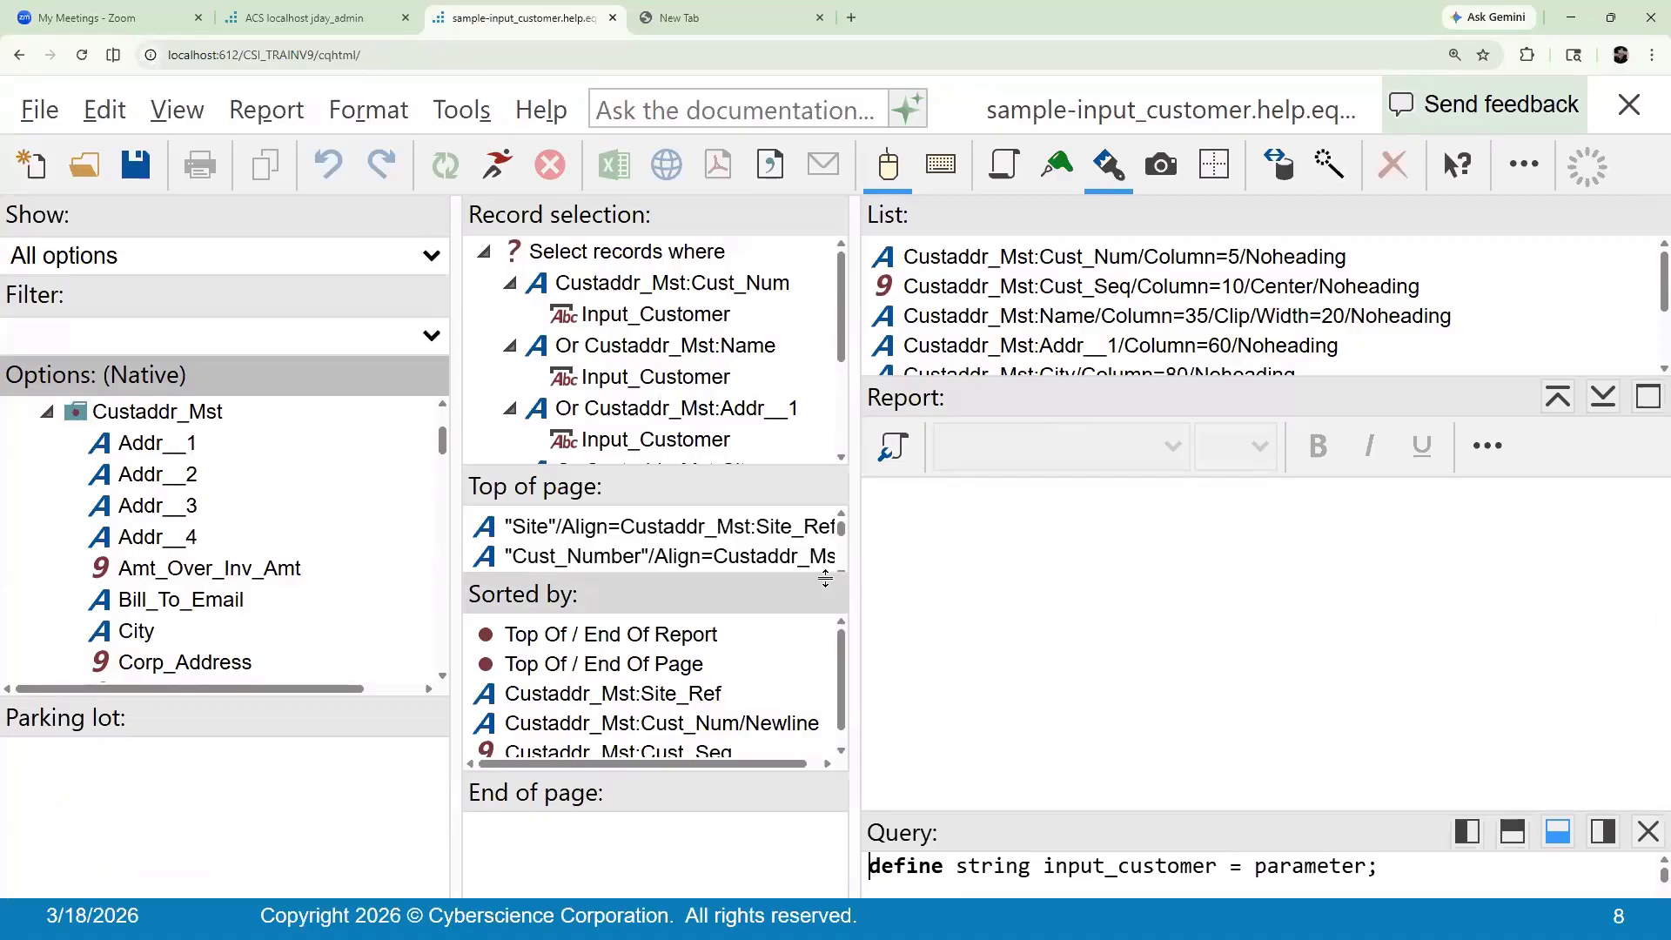
Switch to the PowerPoint slide show and present the Key Takeaway(s) – 3 CQ files slide from its Create query (.eq) box
key(alt+Tab)
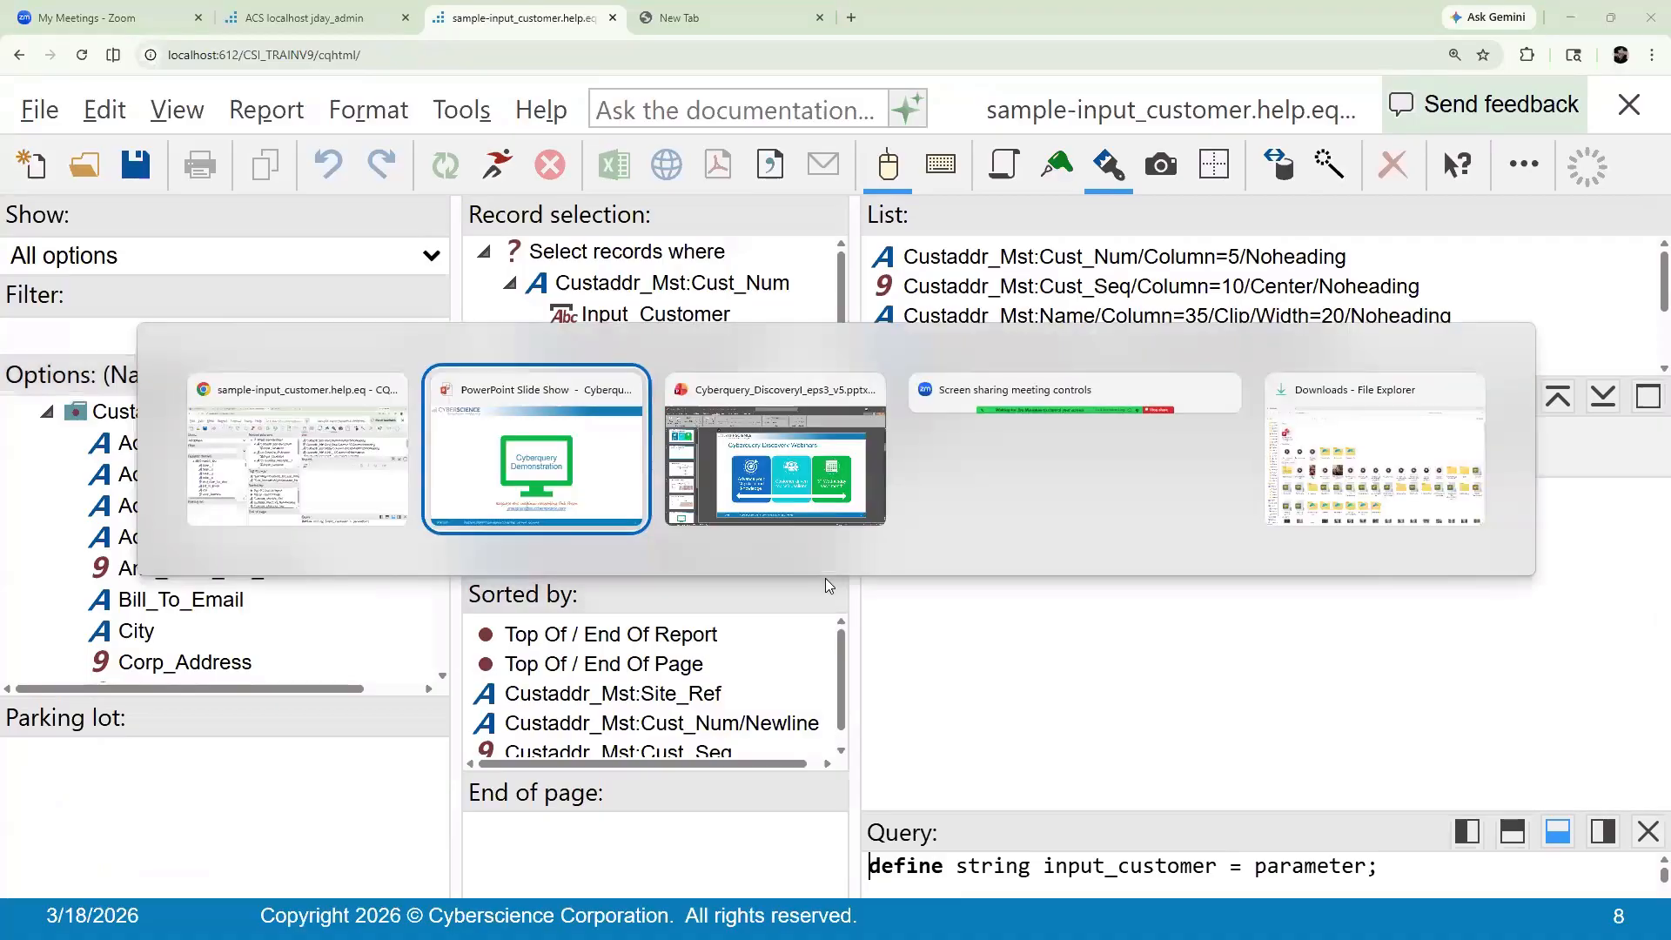
key(Right)
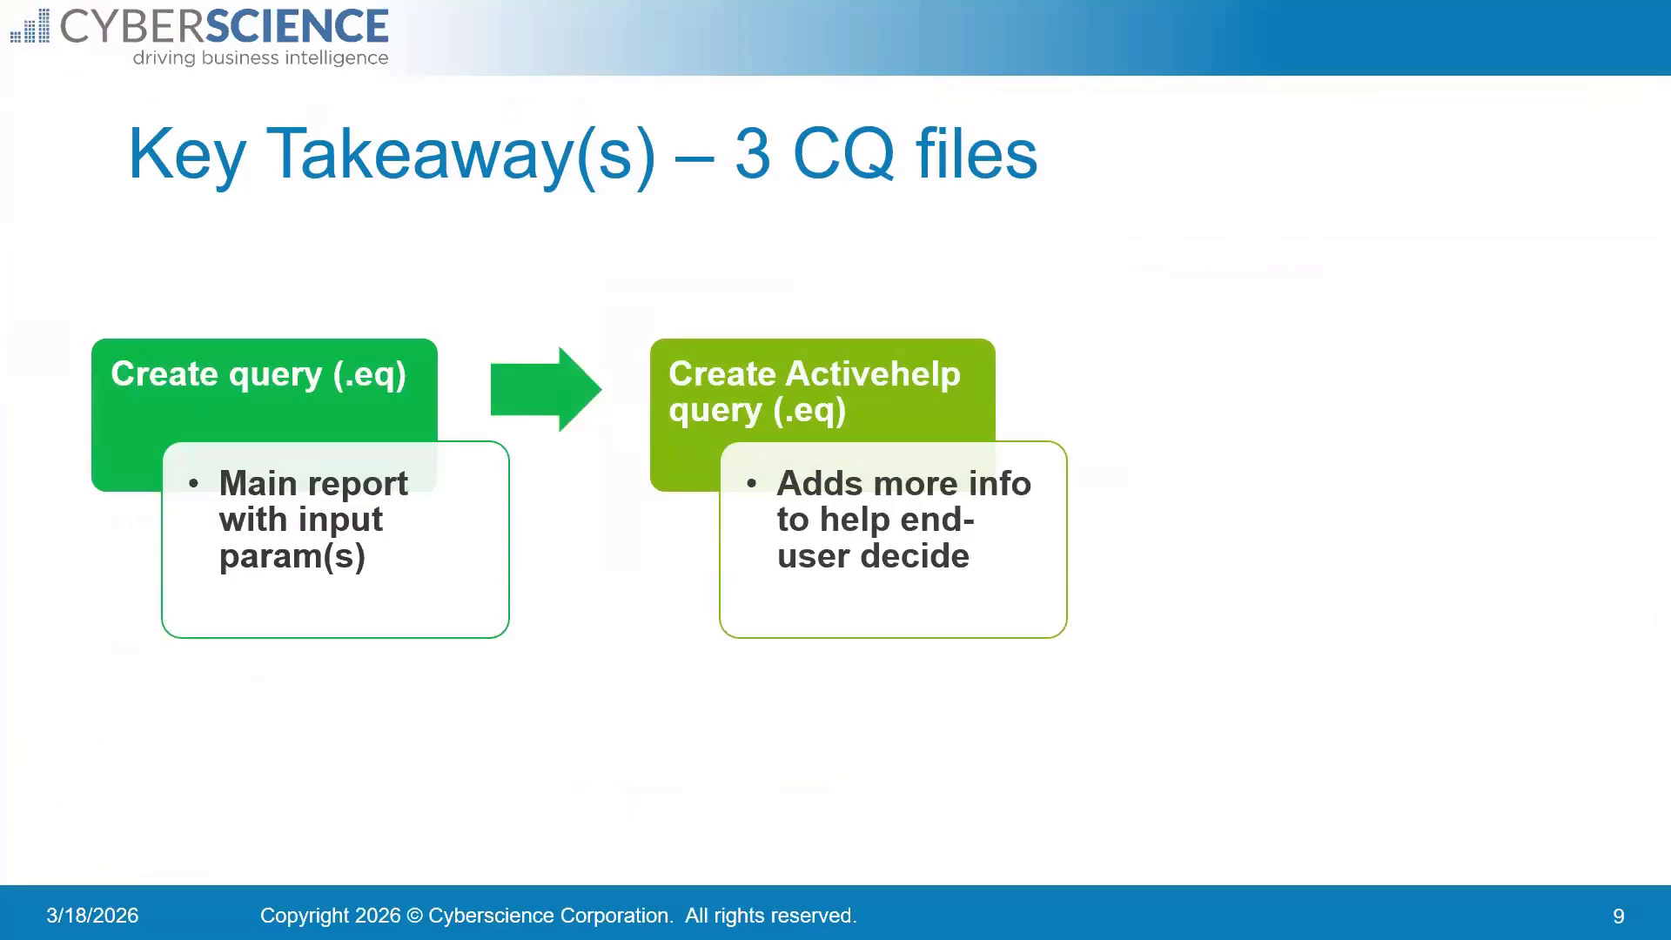
key(Left)
key(Left)
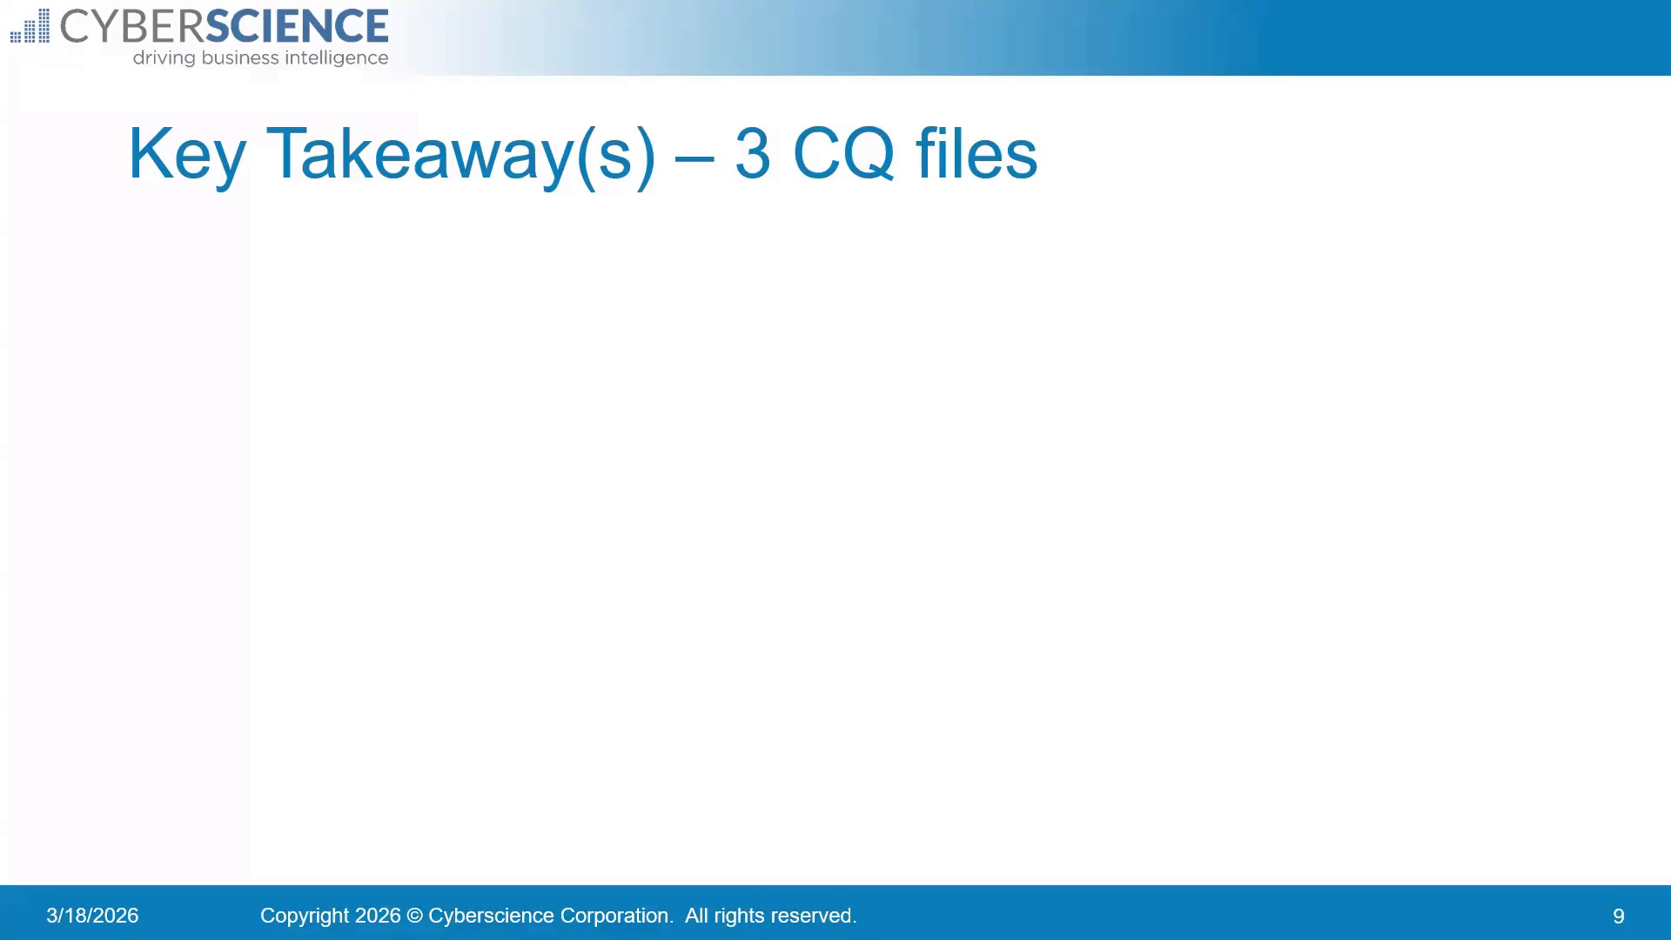
key(Right)
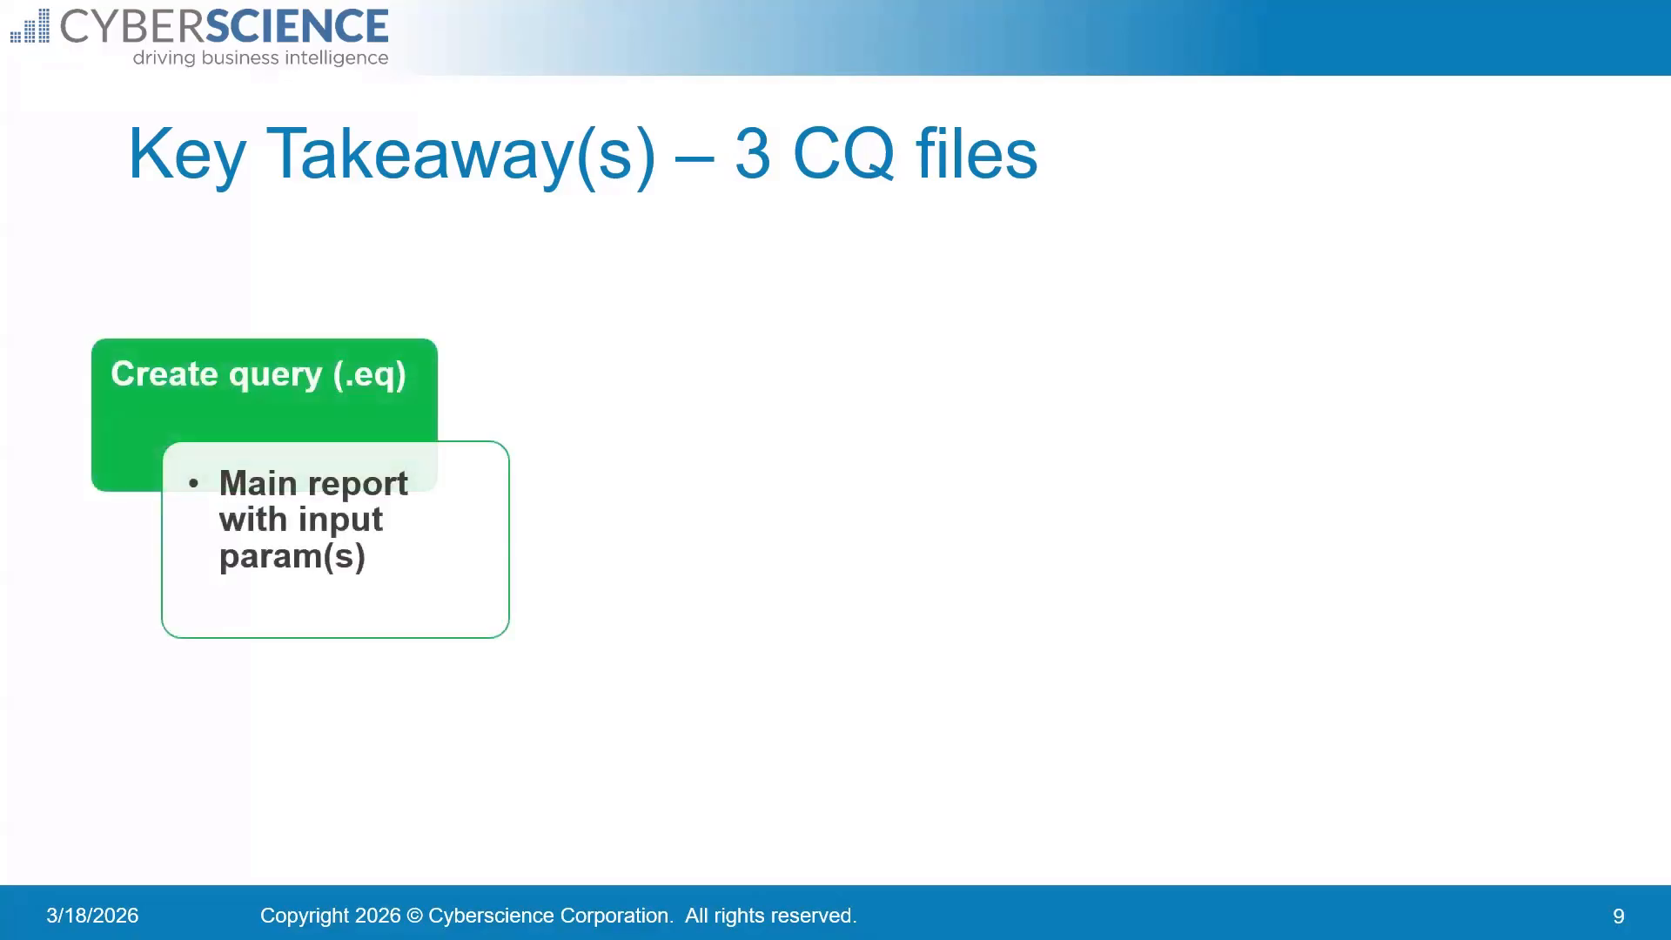